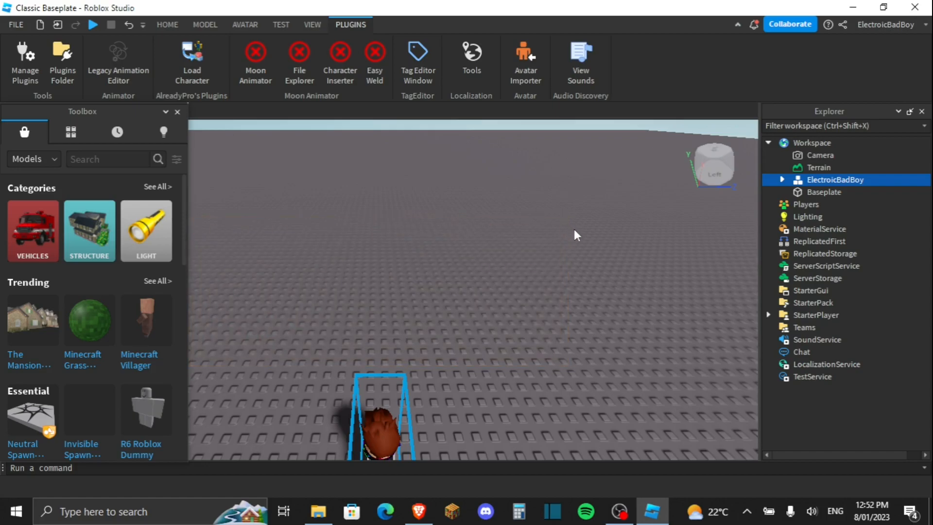
# - Open Moon Animator and create a new animation of type Animation named "how to make thumbnail"
pyautogui.moveTo(488, 286); pyautogui.dragTo(488, 284, button='right')
pyautogui.click(252, 81)
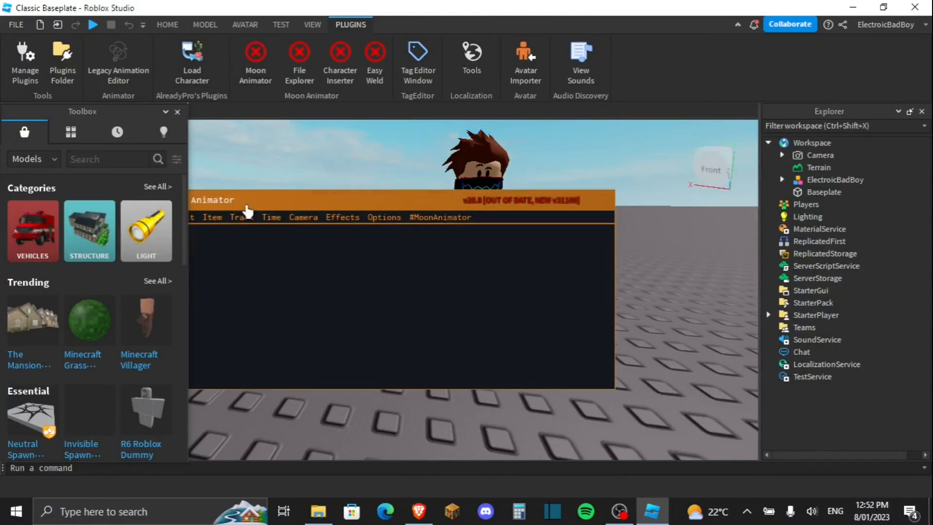
pyautogui.click(237, 217)
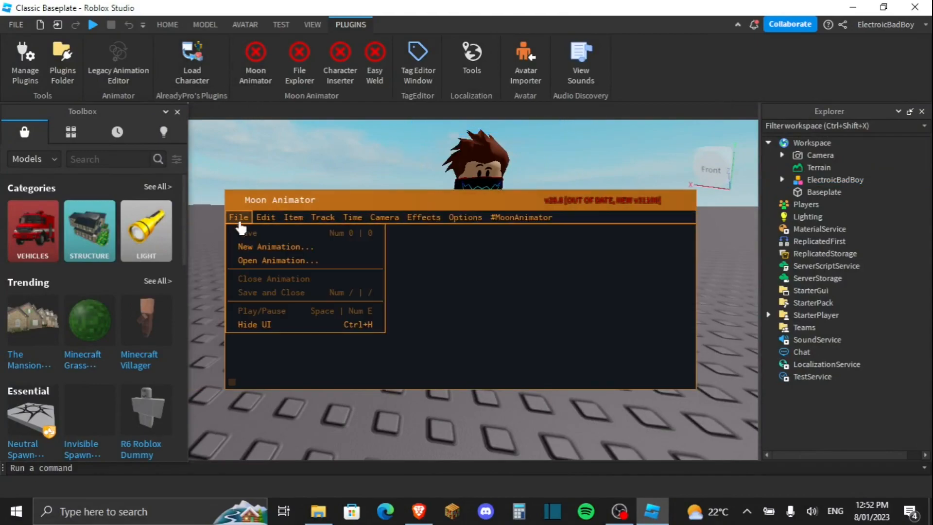
pyautogui.click(250, 247)
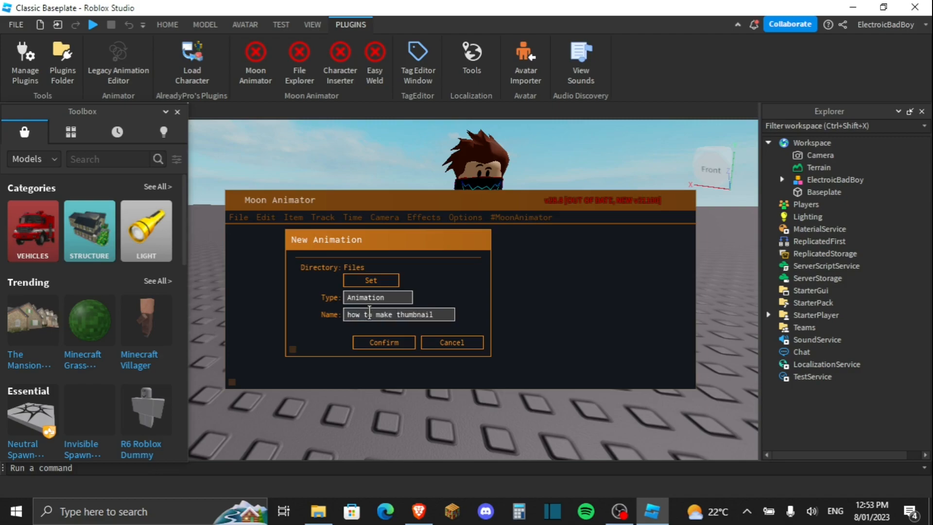
pyautogui.click(381, 346)
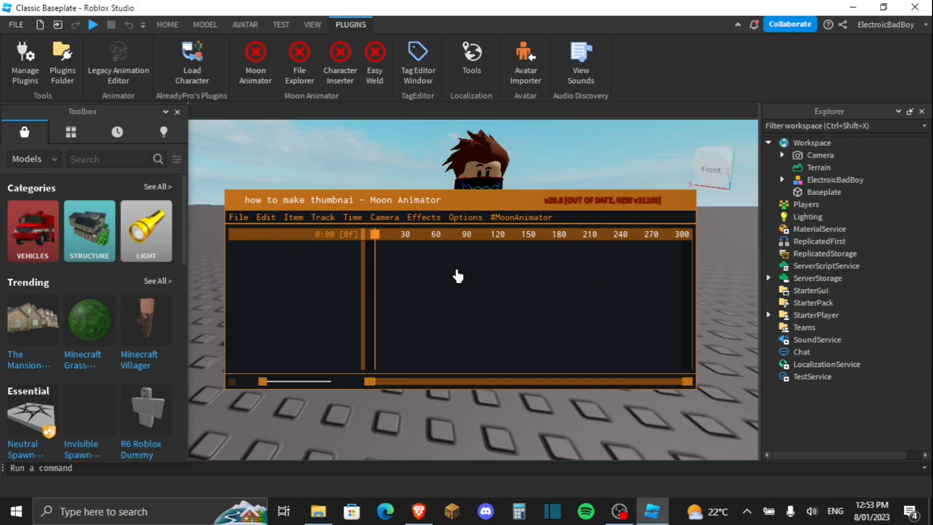
# - Add the character rig to the animation with its Rig and CFrame properties, and move the timeline window below the character
pyautogui.click(237, 235)
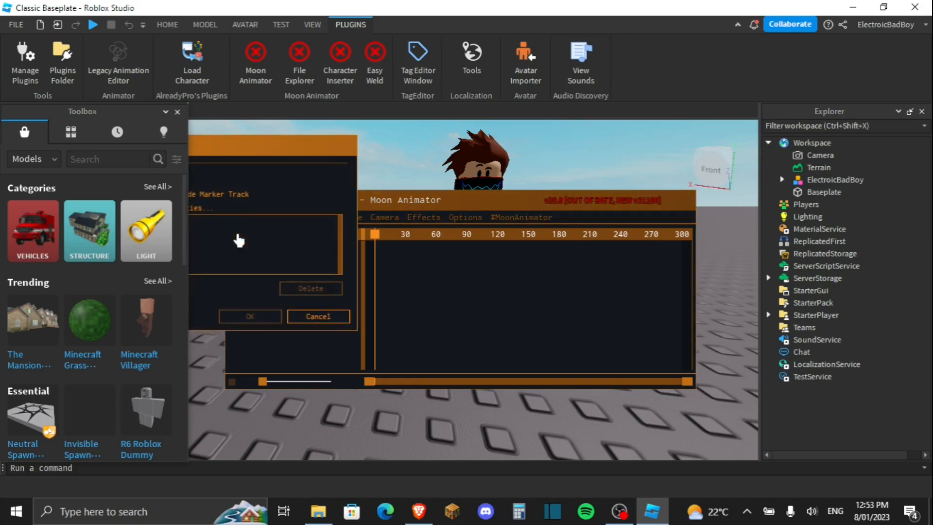
pyautogui.moveTo(280, 160); pyautogui.dragTo(262, 318)
pyautogui.moveTo(447, 206); pyautogui.dragTo(425, 314)
pyautogui.click(476, 233)
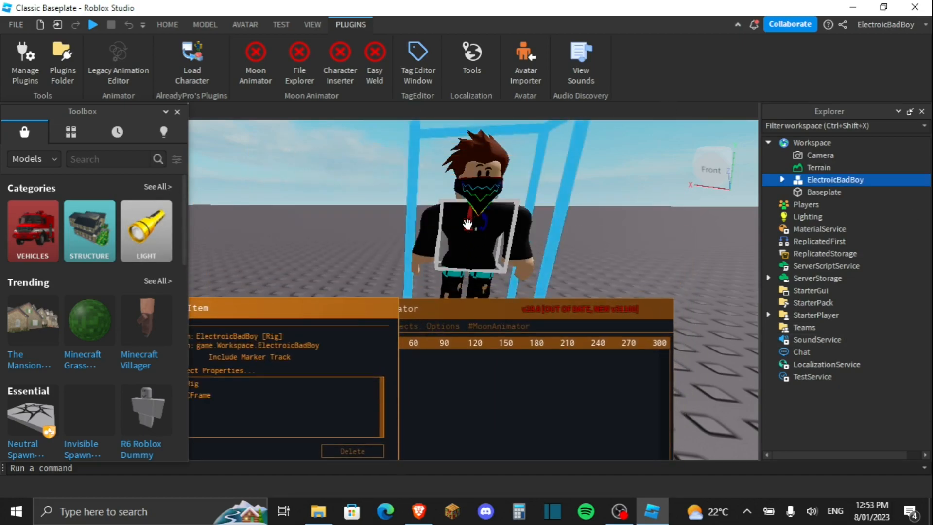
pyautogui.moveTo(291, 327); pyautogui.dragTo(391, 285)
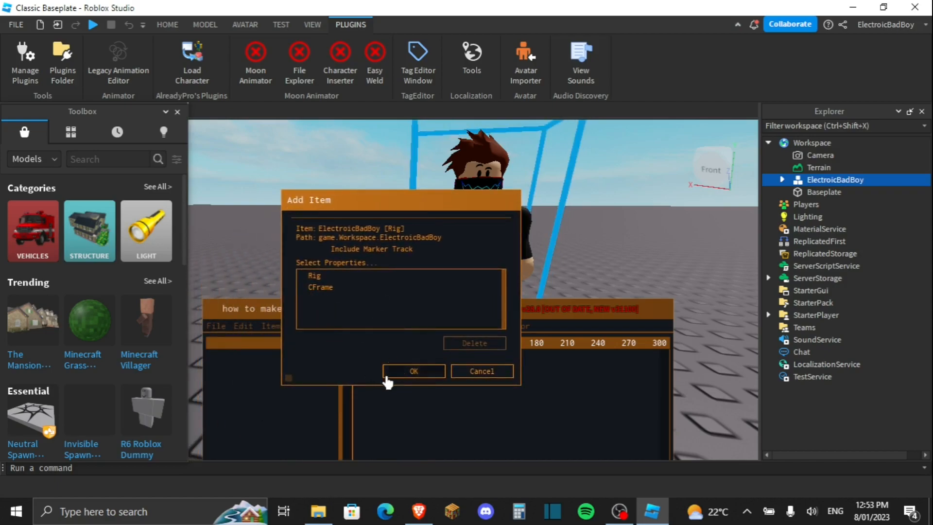
pyautogui.click(413, 374)
pyautogui.moveTo(328, 311); pyautogui.dragTo(314, 336)
pyautogui.moveTo(358, 306); pyautogui.dragTo(358, 306, button='right')
pyautogui.moveTo(337, 333); pyautogui.dragTo(446, 384)
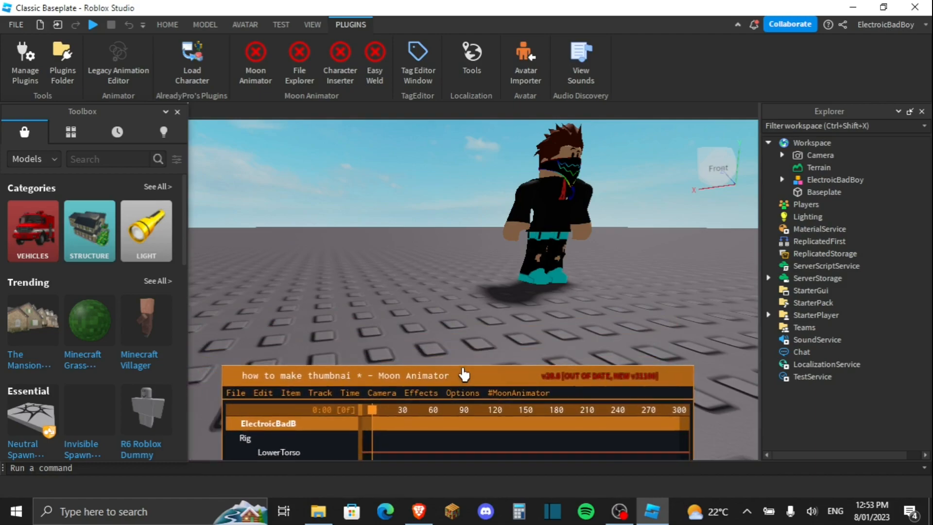
# - Rotate the character's arm parts to swing the left arm away from the body
pyautogui.moveTo(382, 267); pyautogui.dragTo(358, 275, button='right')
pyautogui.scroll(3, 382, 267)
pyautogui.click(382, 267)
pyautogui.click(413, 235)
pyautogui.moveTo(412, 236); pyautogui.dragTo(412, 235, button='right')
pyautogui.moveTo(456, 266); pyautogui.dragTo(481, 220)
pyautogui.click(462, 253)
# - Rotate the character's right upper arm to raise the arm, with the elbow bent and the hand forward
pyautogui.moveTo(506, 229); pyautogui.dragTo(413, 242, button='right')
pyautogui.moveTo(369, 286); pyautogui.dragTo(457, 214)
pyautogui.scroll(-2, 445, 138)
pyautogui.moveTo(441, 163); pyautogui.dragTo(429, 213, button='right')
pyautogui.scroll(2, 429, 212)
pyautogui.click(414, 238)
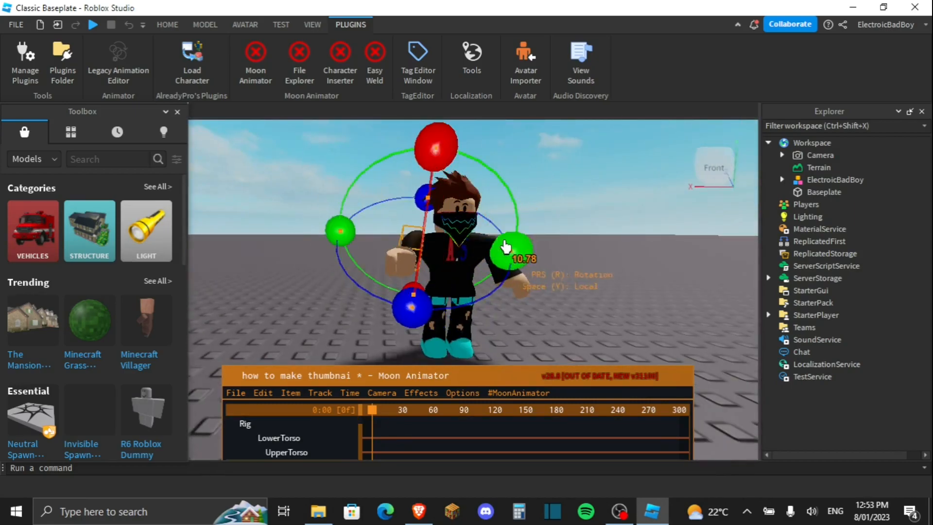
pyautogui.moveTo(500, 240); pyautogui.dragTo(500, 239)
pyautogui.moveTo(501, 238); pyautogui.dragTo(489, 183, button='right')
pyautogui.moveTo(489, 183); pyautogui.dragTo(475, 173)
pyautogui.moveTo(474, 173); pyautogui.dragTo(475, 173, button='right')
pyautogui.scroll(-3, 474, 173)
# - Rotate the upper torso by about -1.2 degrees around its red axis
pyautogui.click(409, 294)
pyautogui.scroll(3, 408, 294)
pyautogui.moveTo(408, 293); pyautogui.dragTo(413, 290)
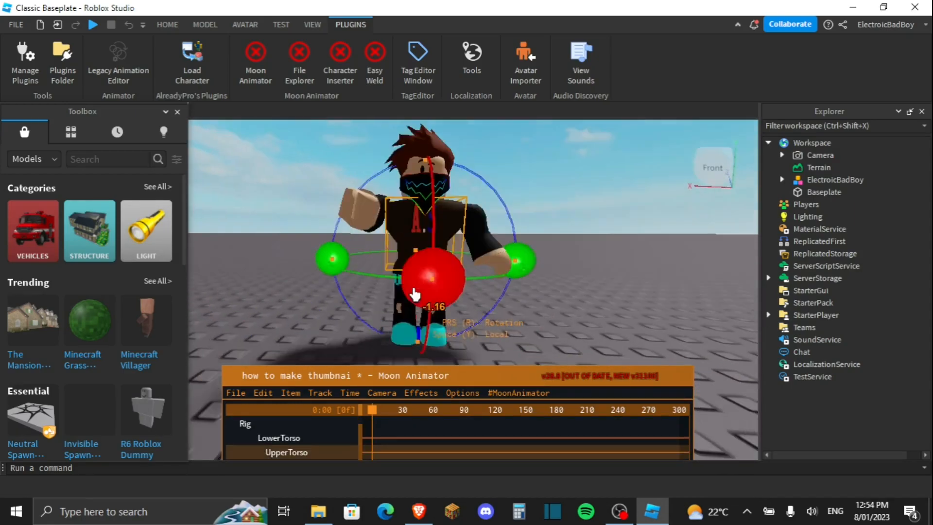
# - Rotate the left arm parts to bring the left fist forward in front of the body
pyautogui.moveTo(413, 294); pyautogui.dragTo(494, 260, button='right')
pyautogui.click(493, 261)
pyautogui.scroll(-3, 494, 260)
pyautogui.moveTo(494, 261); pyautogui.dragTo(506, 285)
pyautogui.moveTo(506, 286); pyautogui.dragTo(436, 285, button='right')
pyautogui.rightClick(436, 284)
pyautogui.click(427, 277)
pyautogui.moveTo(408, 272); pyautogui.dragTo(408, 233)
pyautogui.click(430, 252)
pyautogui.moveTo(408, 233); pyautogui.dragTo(369, 142, button='right')
pyautogui.scroll(2, 456, 194)
pyautogui.scroll(-3, 456, 194)
pyautogui.scroll(3, 368, 141)
pyautogui.scroll(-3, 368, 142)
# - Adjust the character's limb rotations so the right arm hangs slightly out beside the body
pyautogui.click(631, 210)
pyautogui.moveTo(631, 210); pyautogui.dragTo(583, 214, button='right')
pyautogui.click(369, 270)
pyautogui.moveTo(481, 246); pyautogui.dragTo(472, 244)
pyautogui.moveTo(302, 214); pyautogui.dragTo(300, 218)
pyautogui.moveTo(300, 219); pyautogui.dragTo(455, 375, button='right')
pyautogui.click(471, 179)
pyautogui.scroll(2, 481, 183)
pyautogui.click(455, 291)
pyautogui.moveTo(568, 277); pyautogui.dragTo(581, 297)
pyautogui.moveTo(479, 250); pyautogui.dragTo(466, 214, button='right')
pyautogui.click(439, 238)
# - Rotate the upper legs outward so the feet stand apart, turning the left upper leg by about 20 degrees
pyautogui.moveTo(523, 239); pyautogui.dragTo(389, 252, button='right')
pyautogui.scroll(-2, 389, 252)
pyautogui.click(379, 258)
pyautogui.moveTo(379, 258); pyautogui.dragTo(420, 275)
pyautogui.click(408, 278)
pyautogui.click(399, 248)
pyautogui.moveTo(399, 158); pyautogui.dragTo(387, 158)
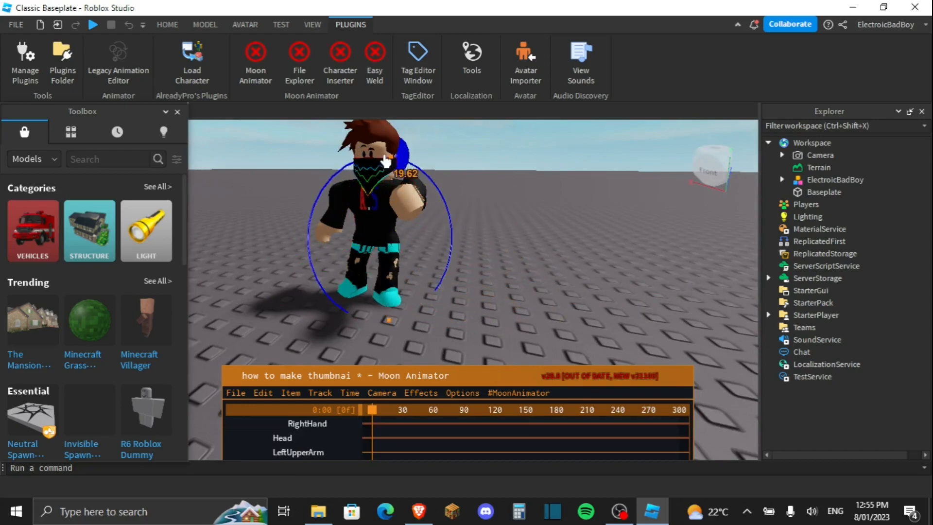
pyautogui.moveTo(387, 273); pyautogui.dragTo(383, 258, button='right')
pyautogui.scroll(3, 383, 258)
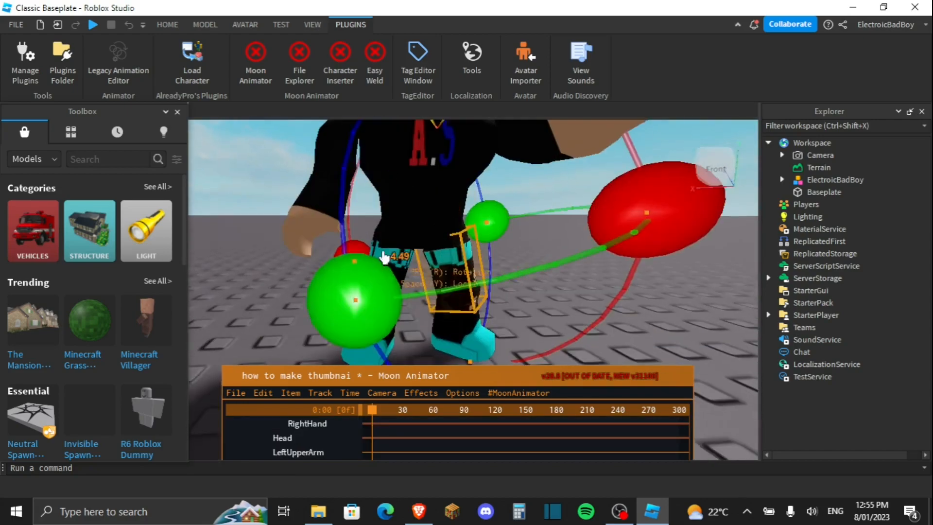
# - Rotate the left arm further outward and down from the body
pyautogui.scroll(-3, 383, 257)
pyautogui.click(397, 193)
pyautogui.scroll(3, 397, 194)
pyautogui.moveTo(547, 259); pyautogui.dragTo(577, 273)
pyautogui.scroll(-4, 577, 272)
pyautogui.scroll(4, 430, 272)
# - Turn the upper torso around its vertical axis and tilt it sideways by about 2 degrees
pyautogui.click(431, 273)
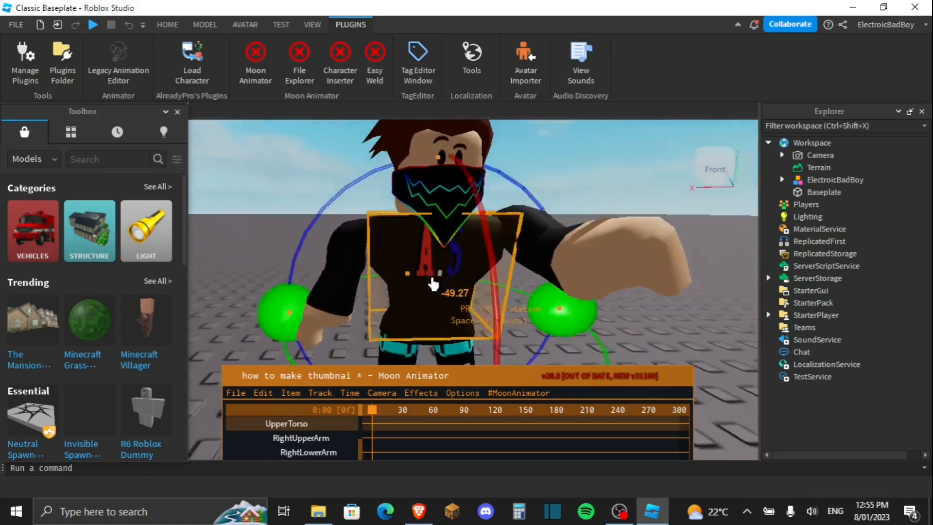
pyautogui.scroll(-3, 422, 270)
pyautogui.moveTo(339, 273); pyautogui.dragTo(335, 285)
pyautogui.scroll(3, 335, 286)
pyautogui.moveTo(336, 285); pyautogui.dragTo(437, 291, button='right')
pyautogui.scroll(-3, 437, 291)
pyautogui.moveTo(407, 295); pyautogui.dragTo(412, 297)
pyautogui.moveTo(412, 297); pyautogui.dragTo(469, 328, button='right')
pyautogui.moveTo(474, 330); pyautogui.dragTo(489, 331)
pyautogui.moveTo(488, 331); pyautogui.dragTo(491, 323, button='right')
pyautogui.scroll(2, 490, 322)
pyautogui.moveTo(440, 194); pyautogui.dragTo(433, 190)
pyautogui.moveTo(432, 190); pyautogui.dragTo(418, 199, button='right')
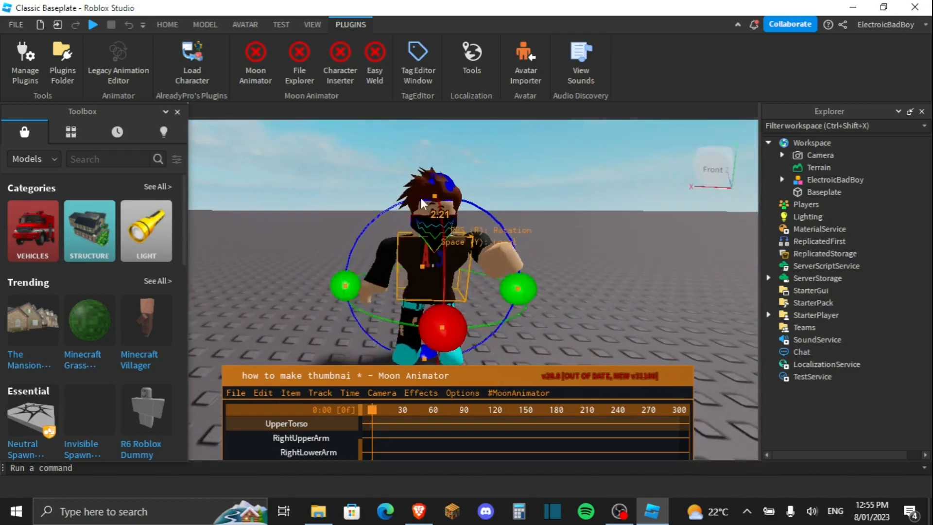
# - Rotate the character's left upper leg by about 23 degrees
pyautogui.click(418, 199)
pyautogui.scroll(-2, 409, 243)
pyautogui.moveTo(408, 243)
pyautogui.mouseDown(button='right')
pyautogui.moveTo(396, 289)
pyautogui.moveTo(351, 304)
pyautogui.moveTo(422, 243)
pyautogui.mouseUp(button='right')
pyautogui.scroll(2, 398, 290)
pyautogui.click(399, 291)
pyautogui.moveTo(423, 243); pyautogui.dragTo(420, 266)
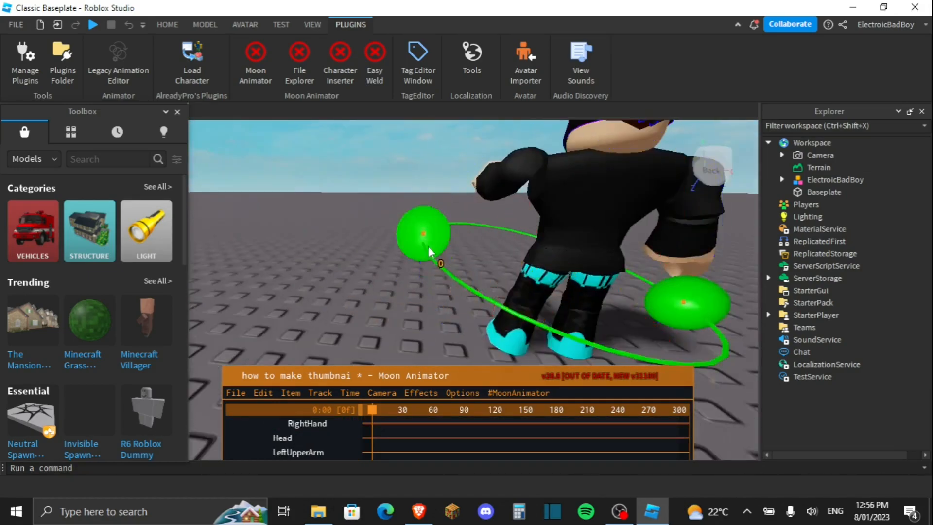
pyautogui.scroll(-5, 420, 266)
pyautogui.moveTo(420, 266); pyautogui.dragTo(416, 248, button='right')
pyautogui.scroll(1, 415, 248)
pyautogui.scroll(-3, 416, 248)
pyautogui.scroll(3, 415, 248)
pyautogui.scroll(2, 413, 243)
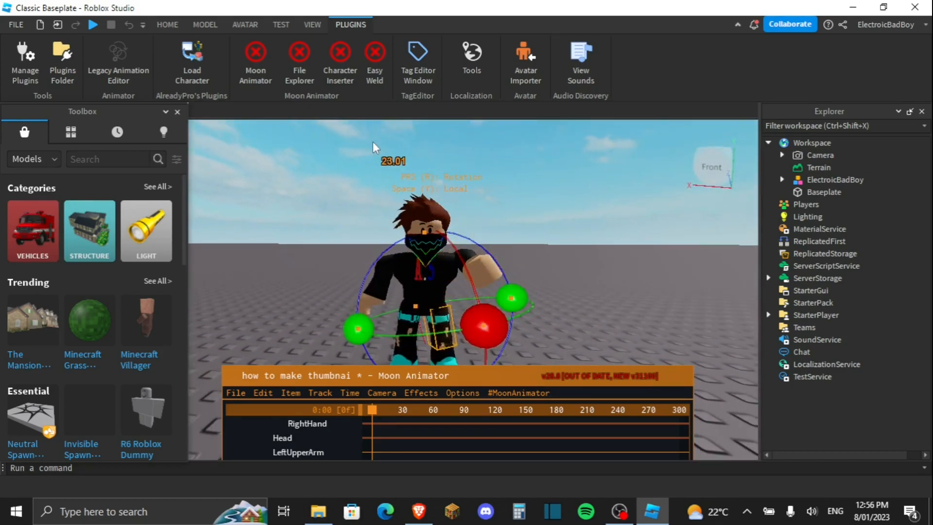
# - Open Easy Weld in Model mode and choose the whole character model in Workspace as the model to weld
pyautogui.click(378, 60)
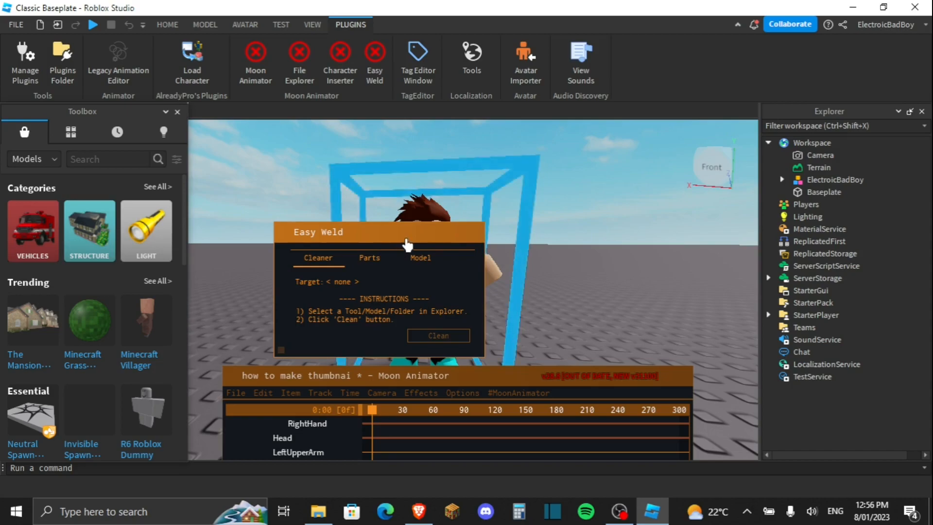
pyautogui.click(428, 260)
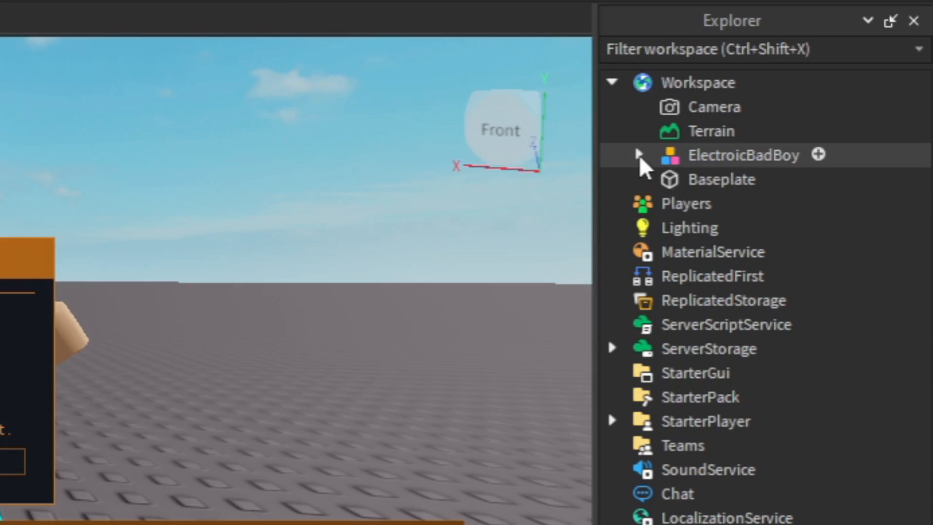
pyautogui.click(637, 154)
pyautogui.scroll(-5, 831, 277)
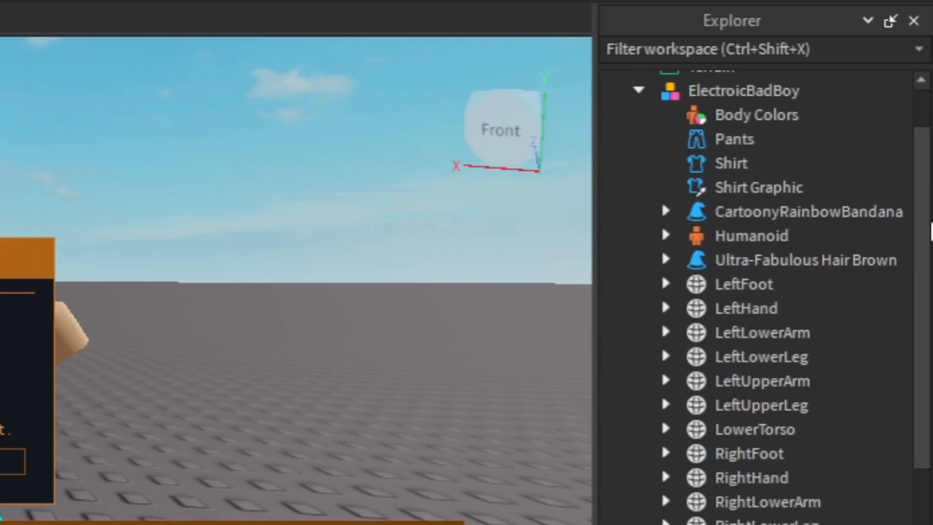
pyautogui.moveTo(929, 367); pyautogui.dragTo(922, 156)
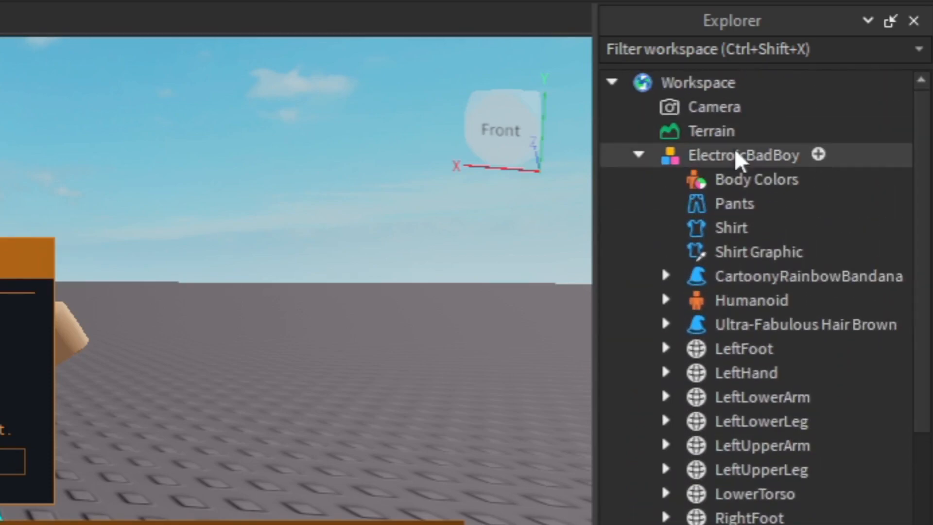
pyautogui.click(704, 155)
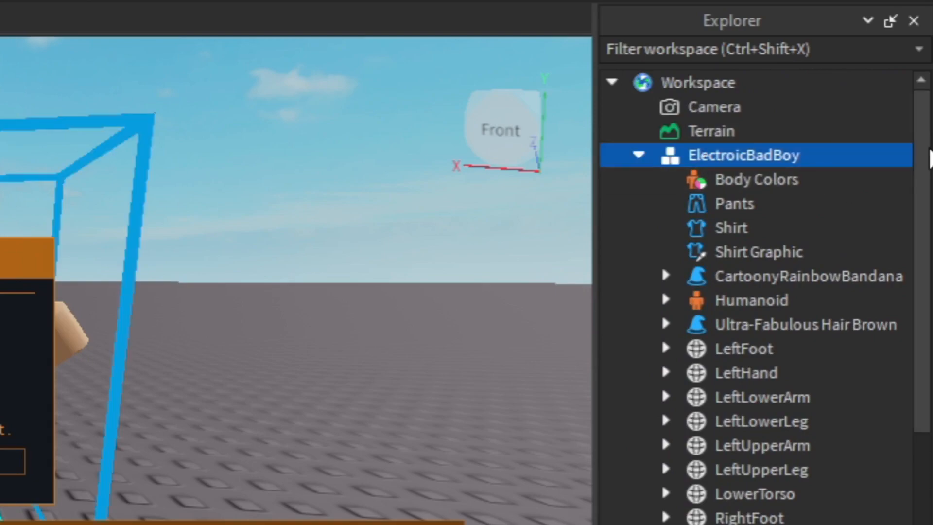
# - Add the character's Head as the base part and weld the model to it
pyautogui.scroll(-1, 928, 187)
pyautogui.moveTo(929, 187); pyautogui.dragTo(926, 271)
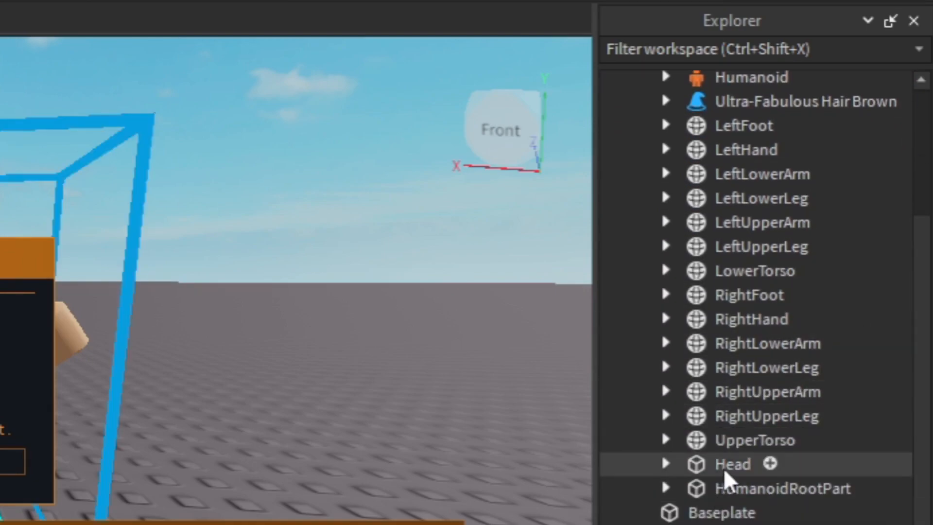
pyautogui.press('ctrl')
pyautogui.keyDown('ctrl'); pyautogui.click(724, 465); pyautogui.keyUp('ctrl')
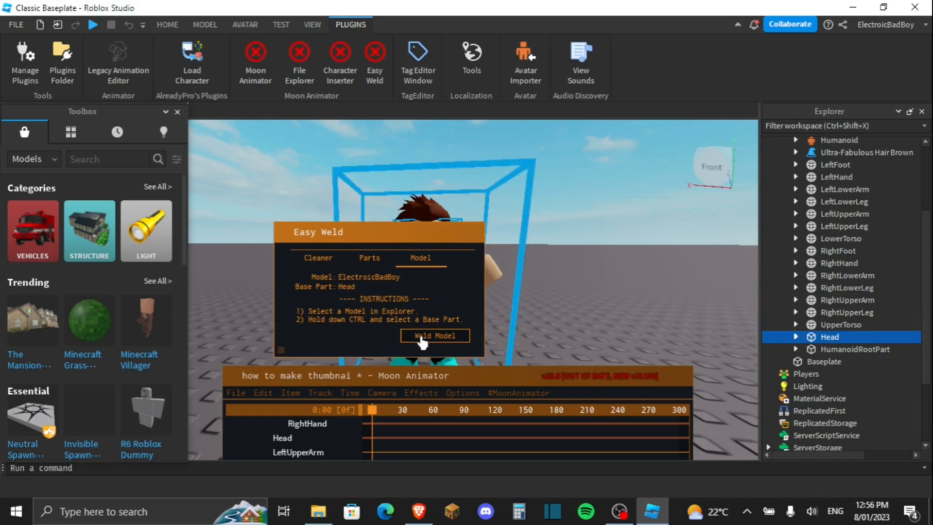
pyautogui.click(423, 336)
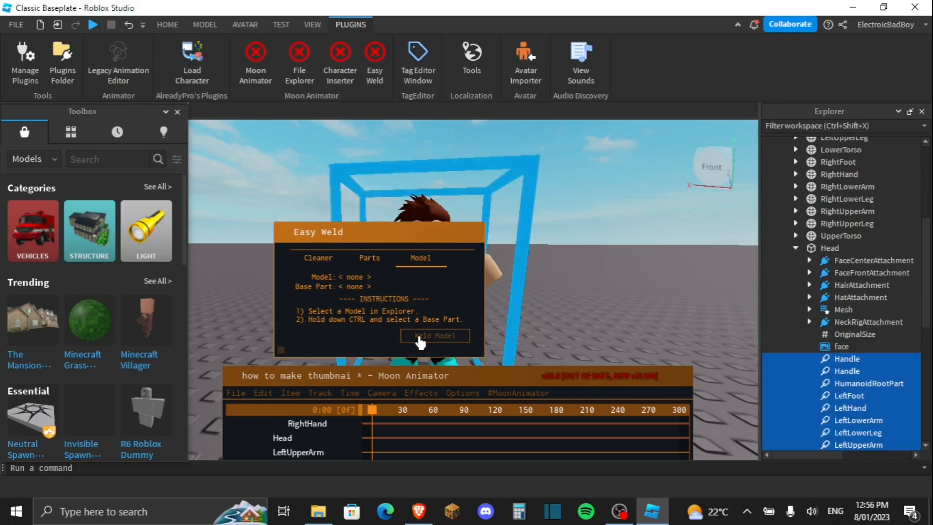
# - Close Easy Weld and Moon Animator, discarding the unsaved animation changes
pyautogui.click(478, 242)
pyautogui.click(671, 384)
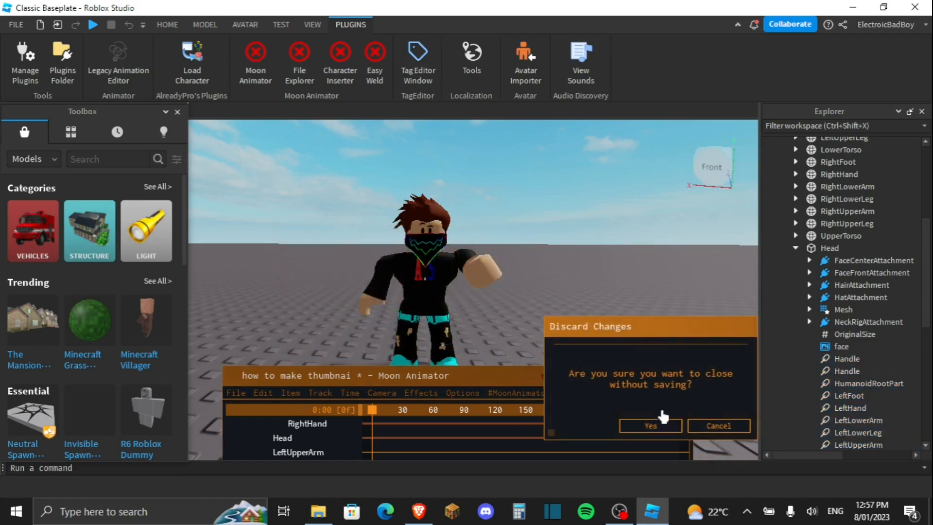
pyautogui.click(652, 424)
# - Examine the posed character from near and far to check its stance and arm positions
pyautogui.scroll(-2, 520, 358)
pyautogui.scroll(4, 520, 357)
pyautogui.moveTo(520, 358); pyautogui.dragTo(518, 356, button='right')
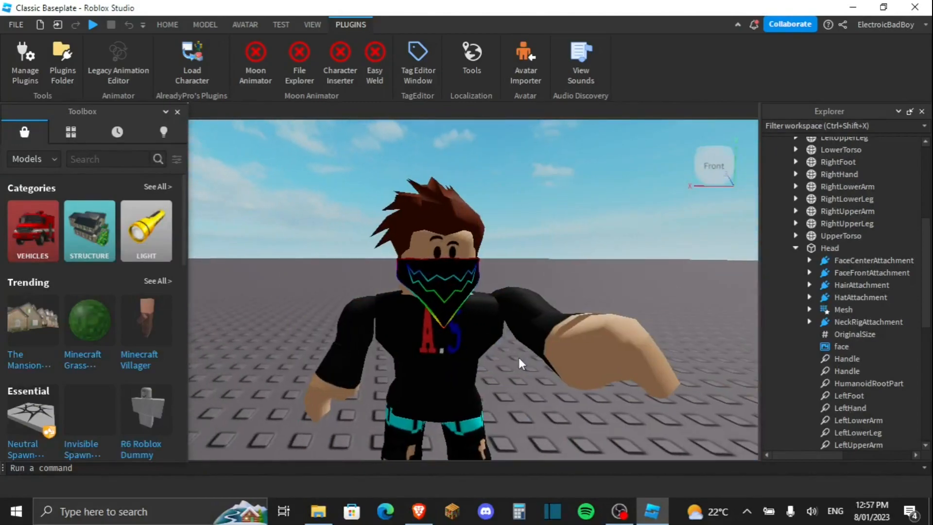
pyautogui.scroll(-2, 518, 357)
pyautogui.scroll(2, 519, 357)
pyautogui.scroll(-2, 518, 357)
pyautogui.scroll(2, 519, 357)
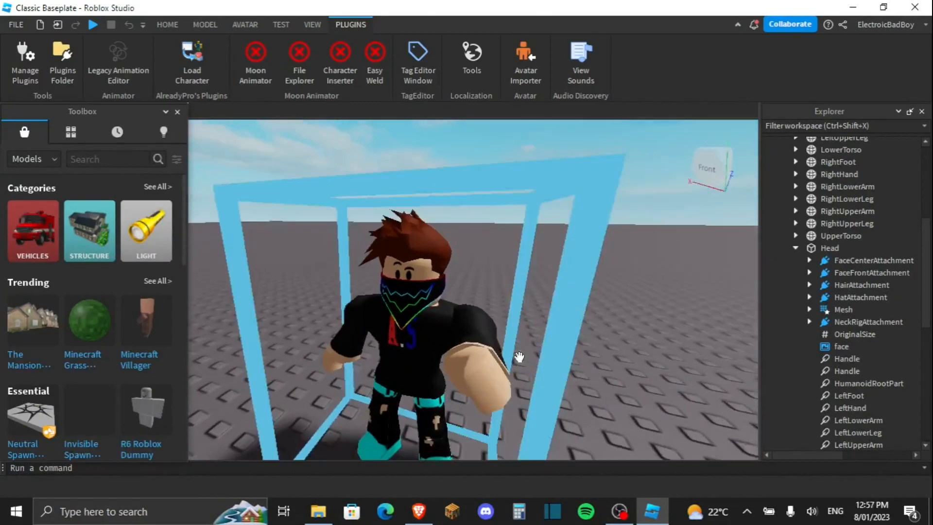
pyautogui.scroll(3, 518, 356)
pyautogui.scroll(-4, 518, 356)
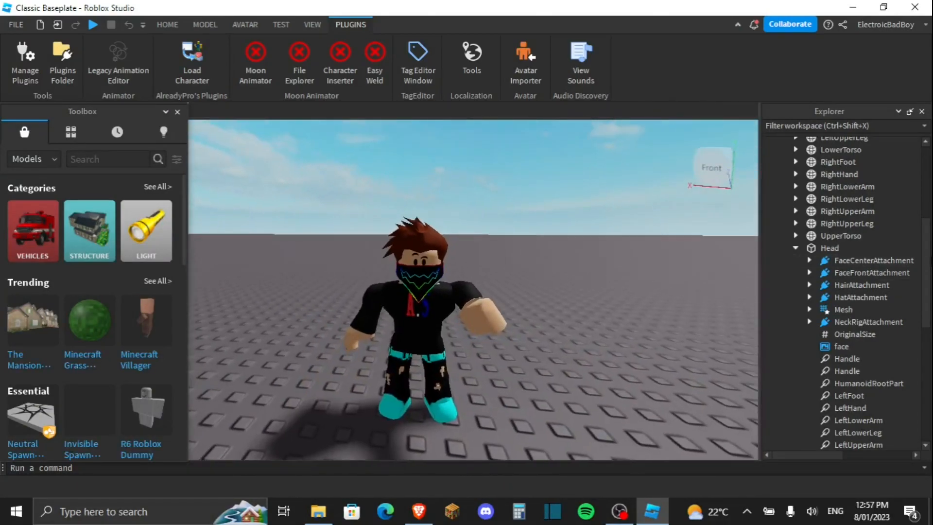
# - Collapse the character model in the Workspace tree, select it and start exporting the selection
pyautogui.click(906, 259)
pyautogui.moveTo(926, 251); pyautogui.dragTo(926, 180)
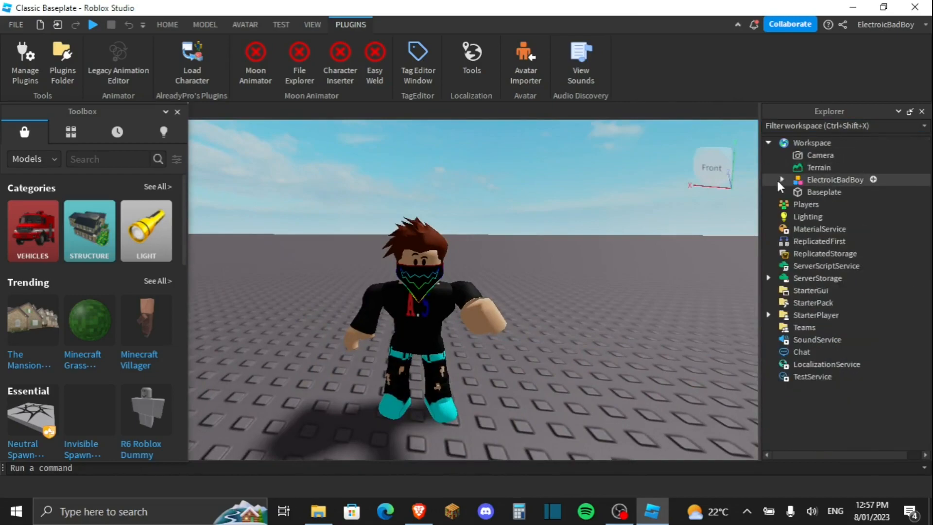
pyautogui.click(782, 179)
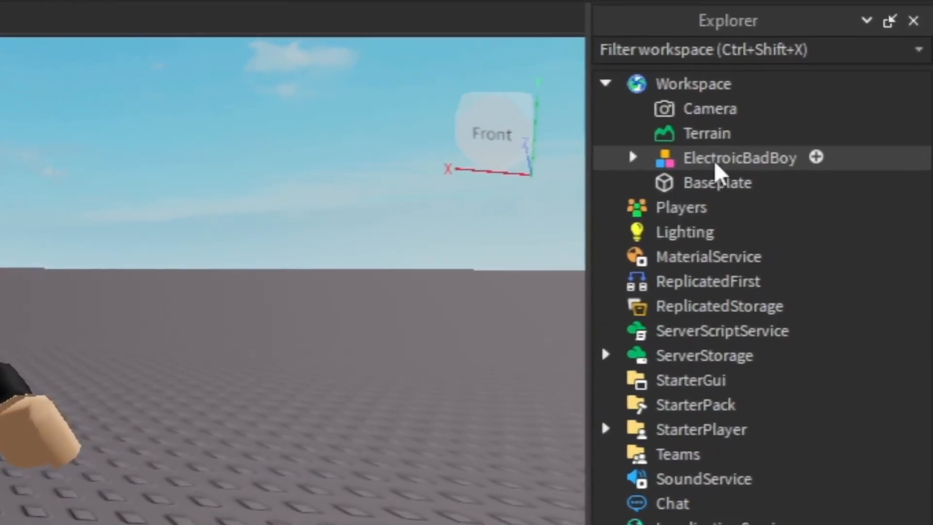
pyautogui.click(714, 159)
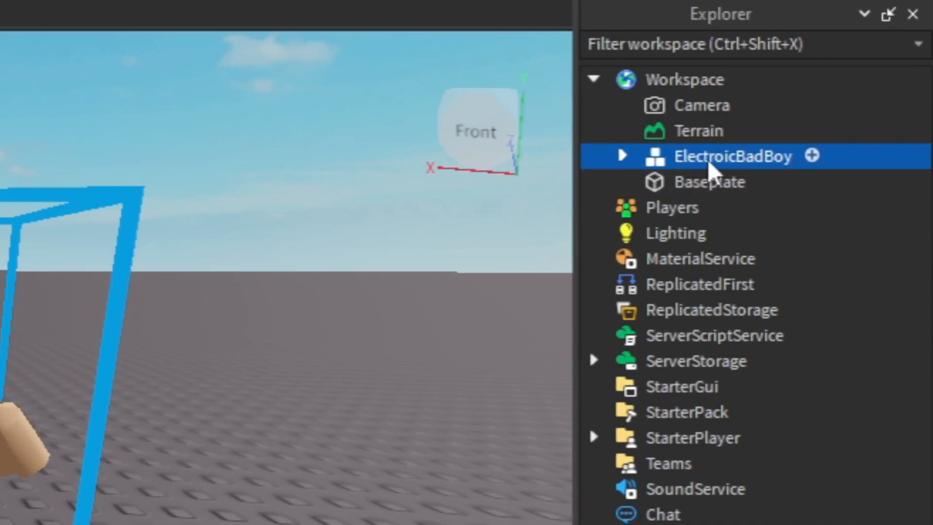
pyautogui.rightClick(707, 159)
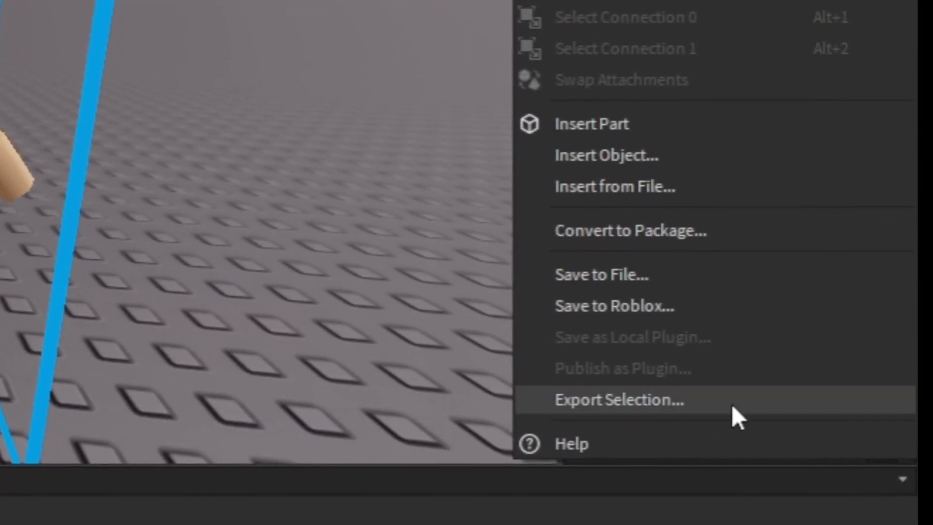
pyautogui.click(727, 402)
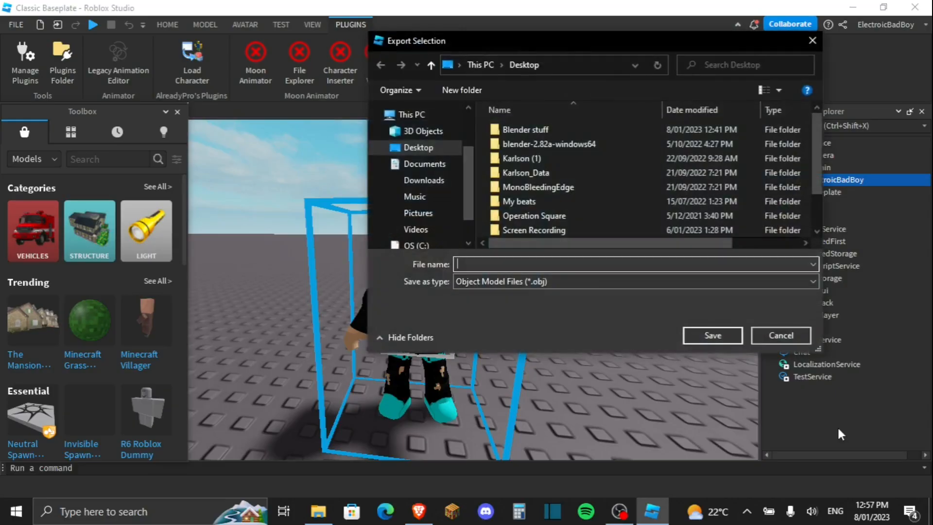
# - Save the exported selection as an OBJ named "thumbnail tutoiral" in the Blender stuff folder on the Desktop
pyautogui.click(380, 148)
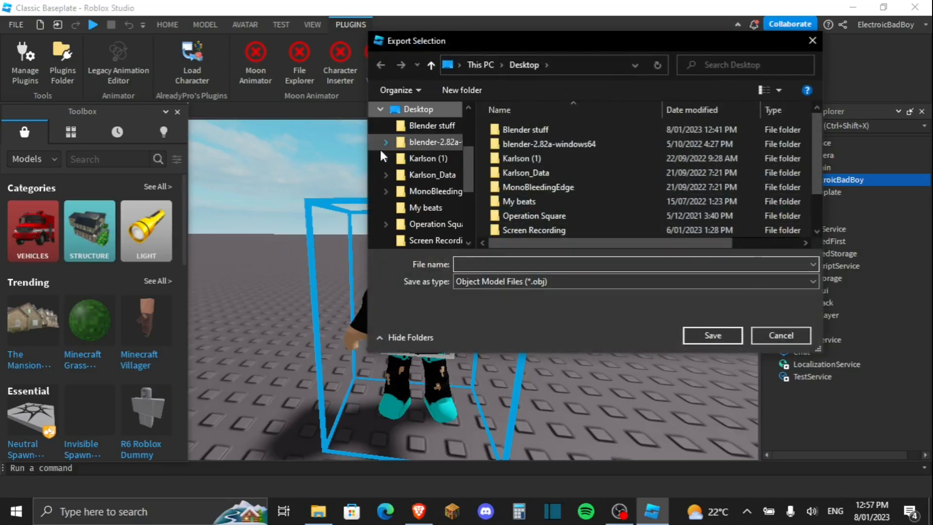
pyautogui.scroll(1, 462, 162)
pyautogui.click(432, 142)
pyautogui.click(501, 265)
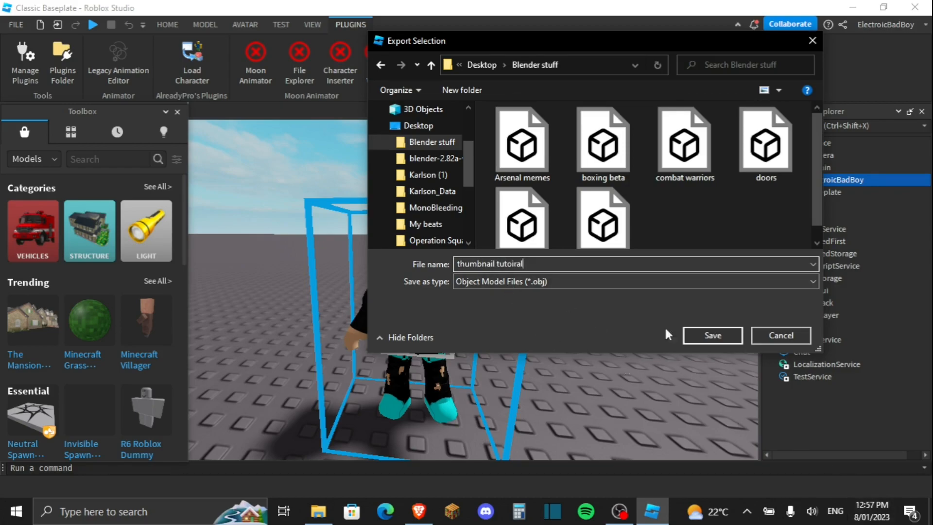
pyautogui.click(708, 337)
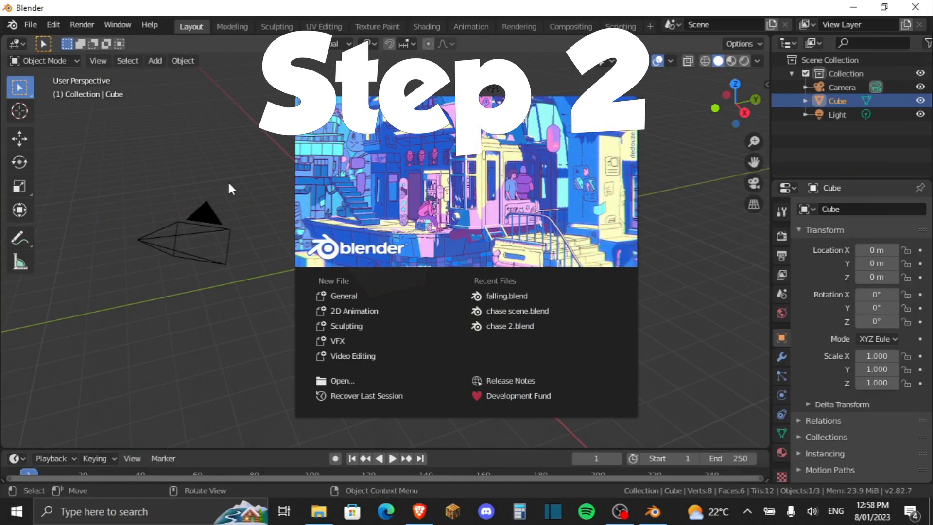
# - Switch to Blender, dismiss the splash screen and delete the default cube
pyautogui.click(197, 266)
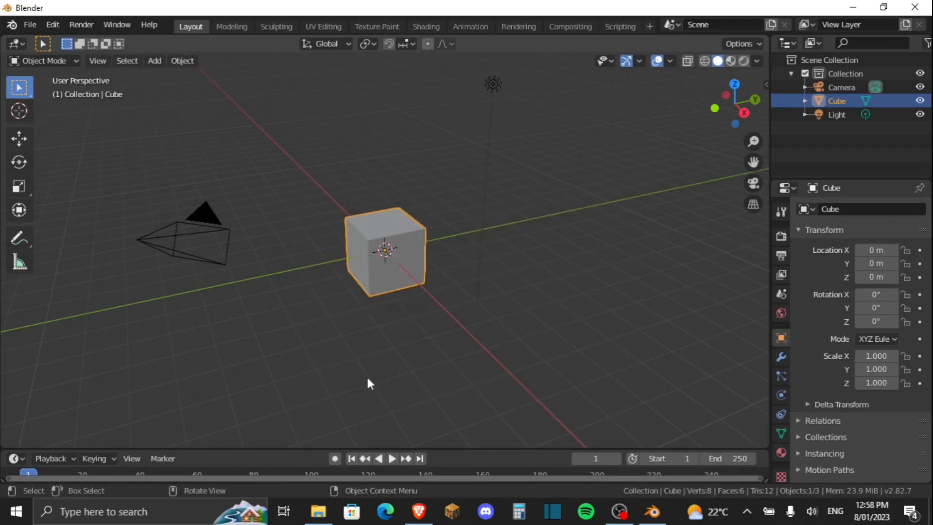
pyautogui.moveTo(431, 354); pyautogui.dragTo(387, 255, button='middle')
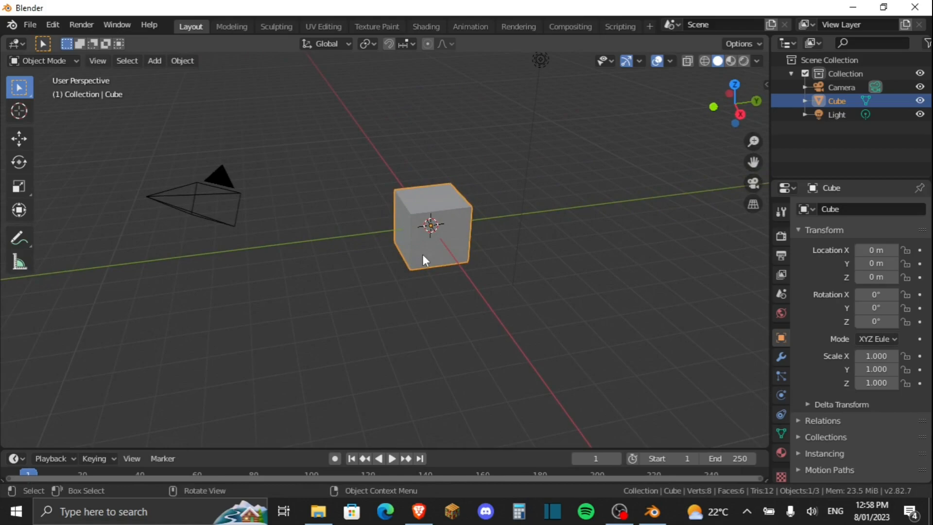
pyautogui.press('Delete')
pyautogui.press('`')
pyautogui.click(498, 206)
pyautogui.hotkey('shift', '`')
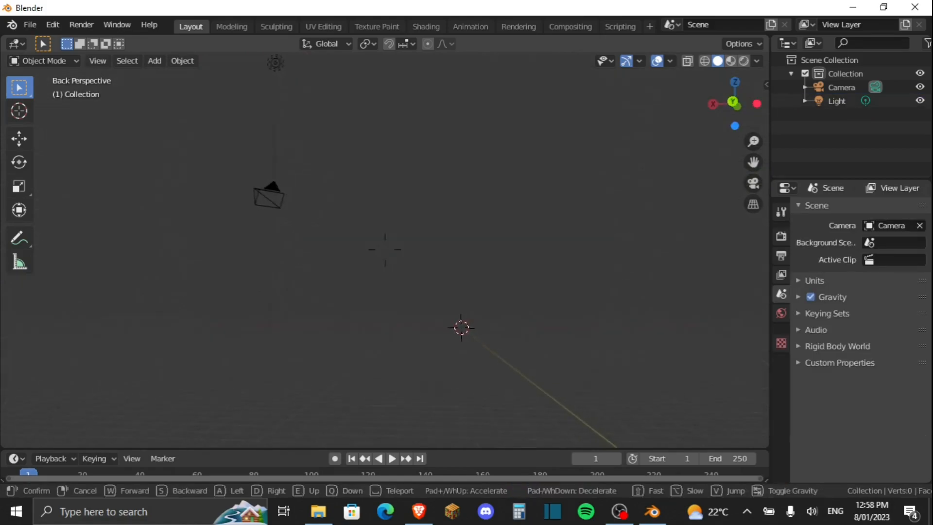
pyautogui.click(399, 256)
pyautogui.press('w')
pyautogui.scroll(5, 408, 259)
pyautogui.hotkey('shift', '`')
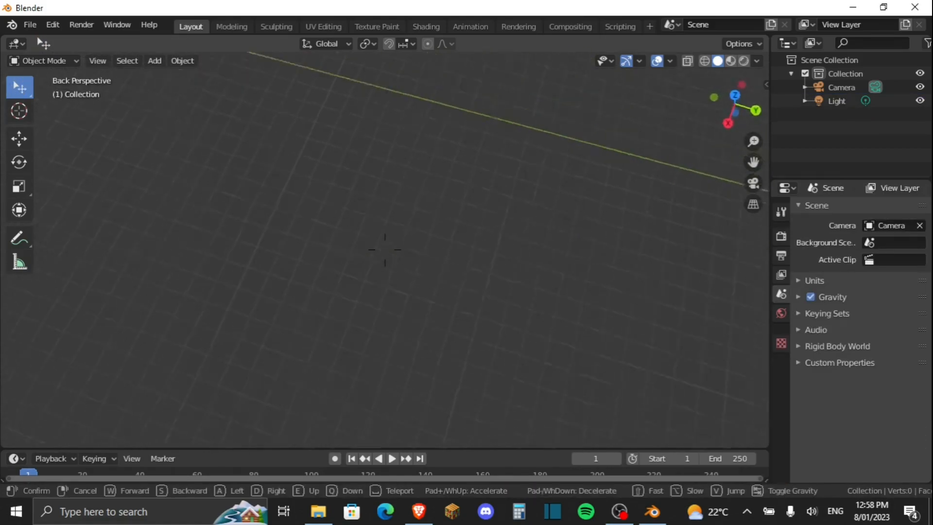
pyautogui.press('d')
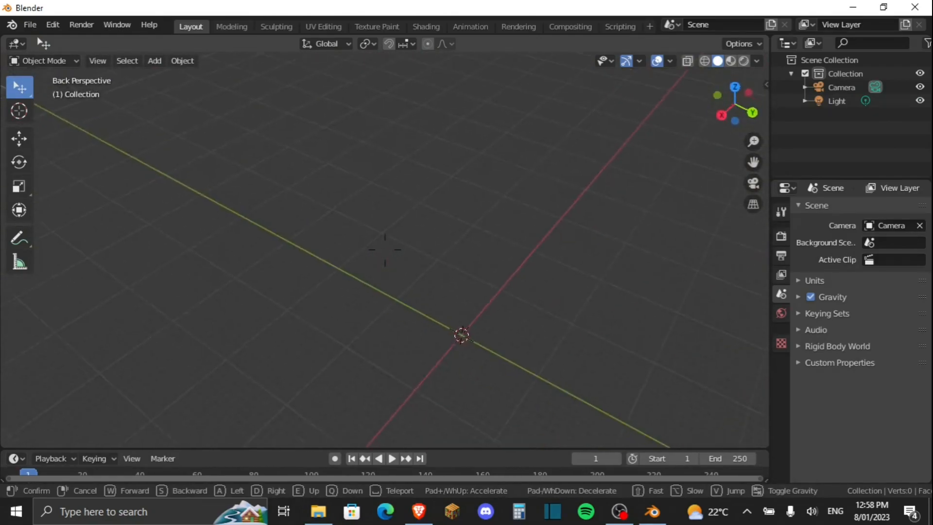
pyautogui.click(385, 250)
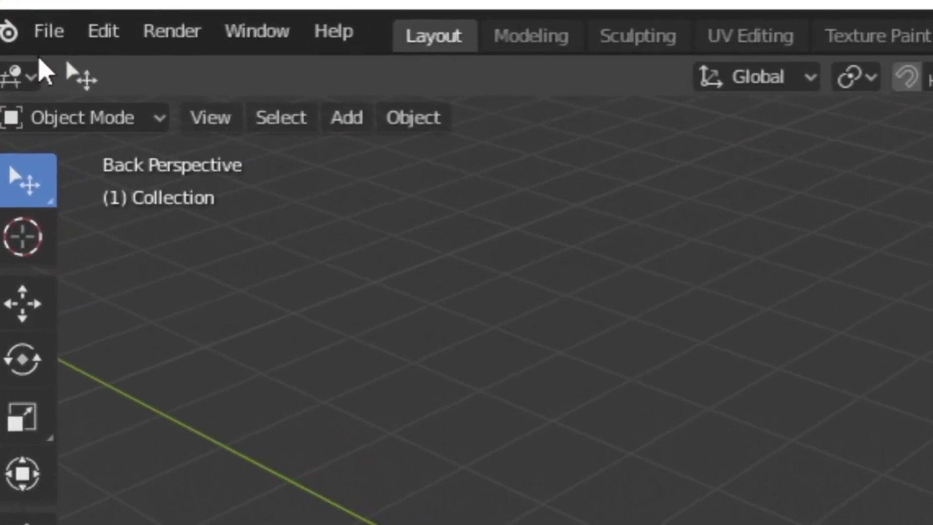
# - Import the Wavefront file thumbnail tutoiral.obj from the Blender stuff folder into the scene
pyautogui.click(54, 40)
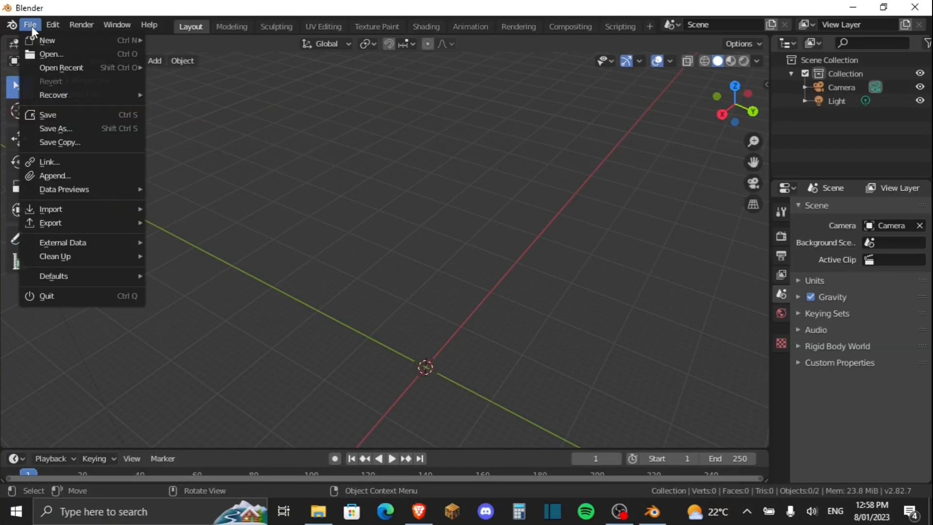
pyautogui.moveTo(169, 468)
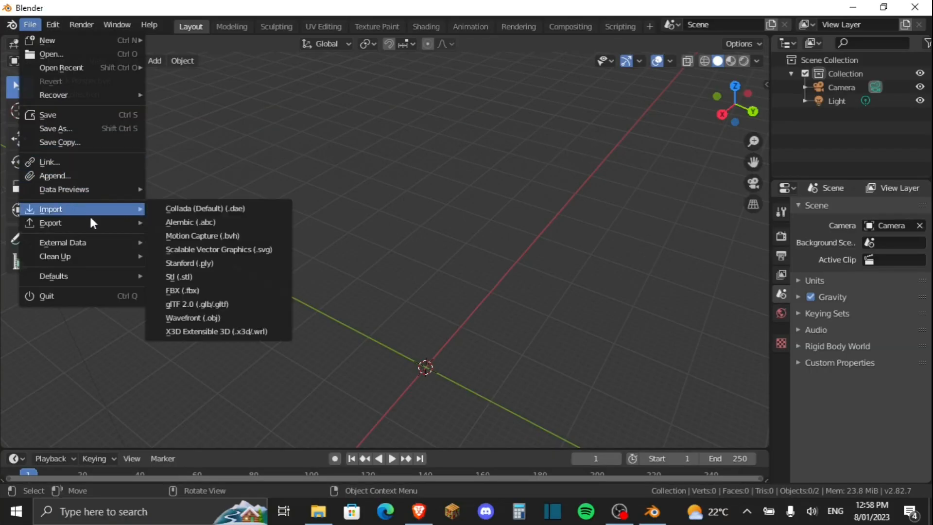
pyautogui.click(180, 318)
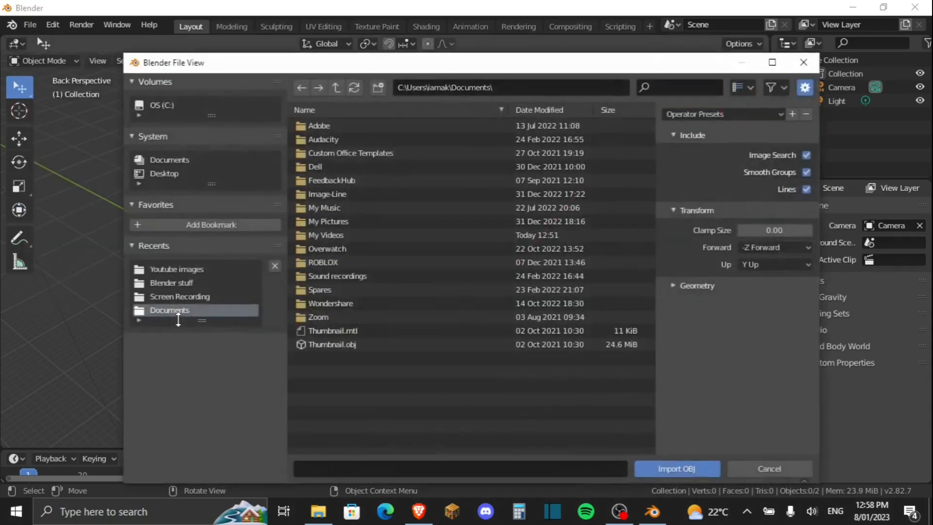
pyautogui.click(185, 284)
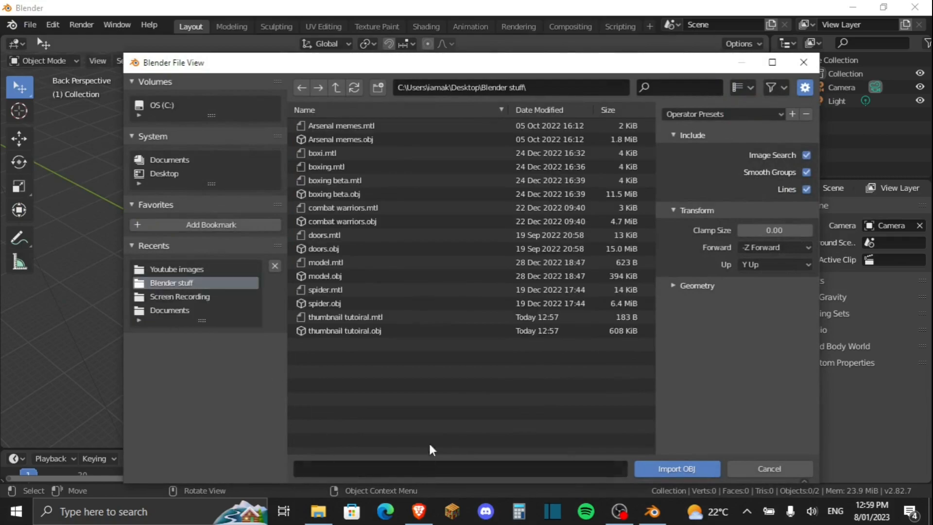
pyautogui.click(340, 330)
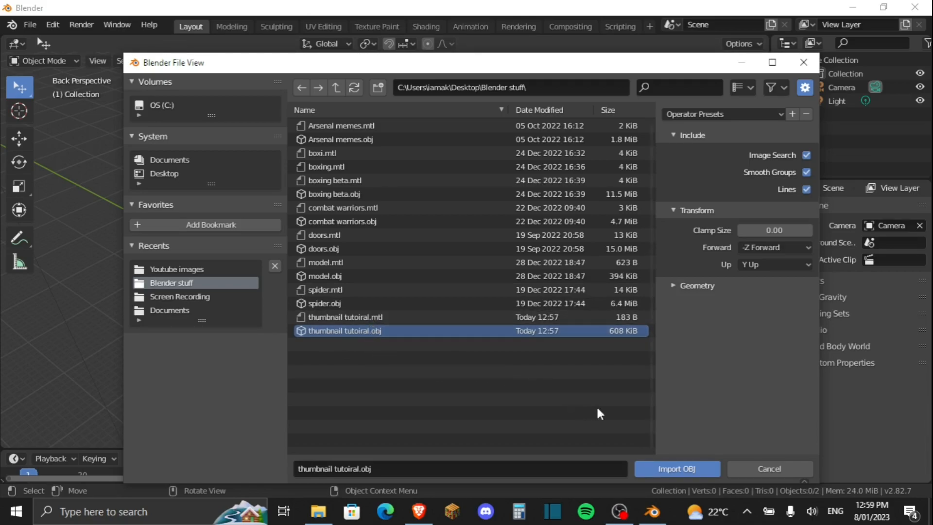
pyautogui.click(692, 474)
pyautogui.hotkey('shift', '`')
pyautogui.click(385, 251)
pyautogui.click(385, 255)
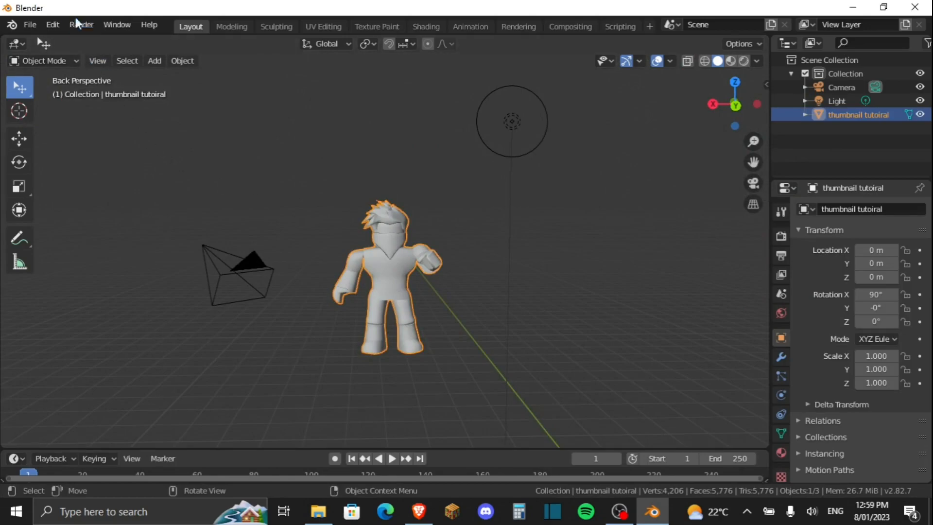
# - Activate the Move tool and scale the imported character uniformly to 0.997
pyautogui.click(63, 25)
pyautogui.click(346, 170)
pyautogui.click(402, 263)
pyautogui.click(19, 138)
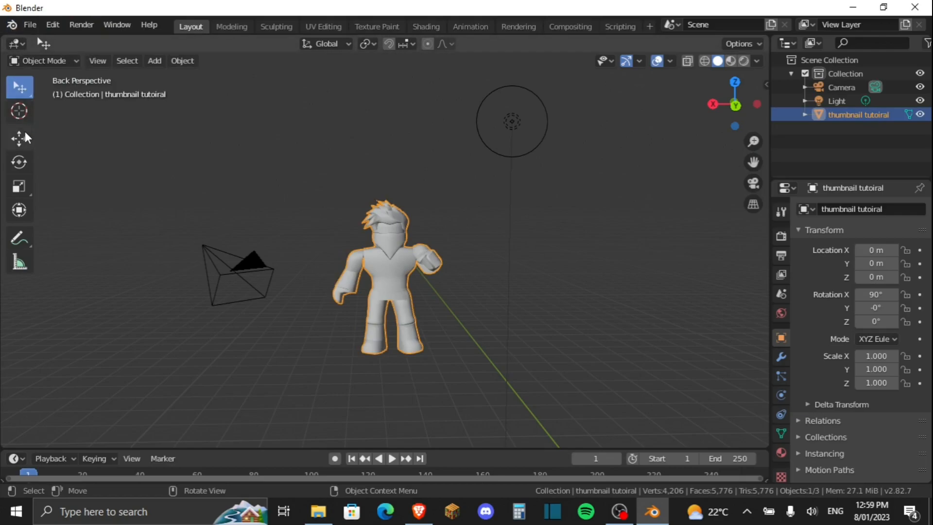
pyautogui.hotkey('shift', '`')
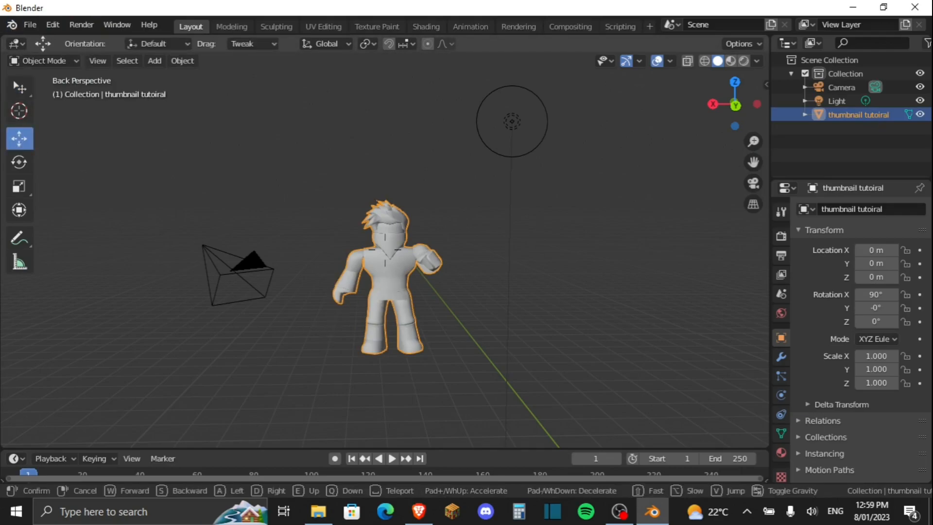
pyautogui.click(386, 246)
pyautogui.press('s')
pyautogui.click(386, 244)
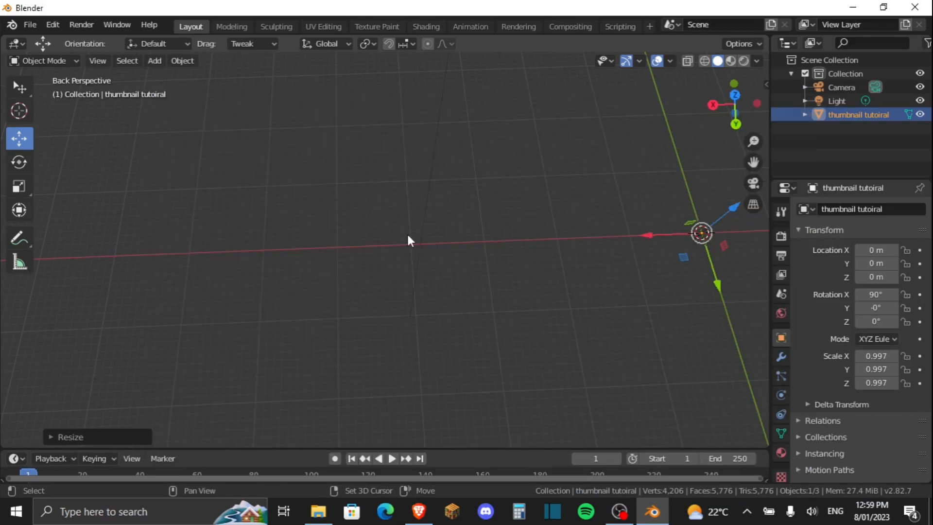
# - Move the character across the ground to about X -4.22 m, Y 17.45 m, and deselect everything
pyautogui.hotkey('shift', '`')
pyautogui.press('s')
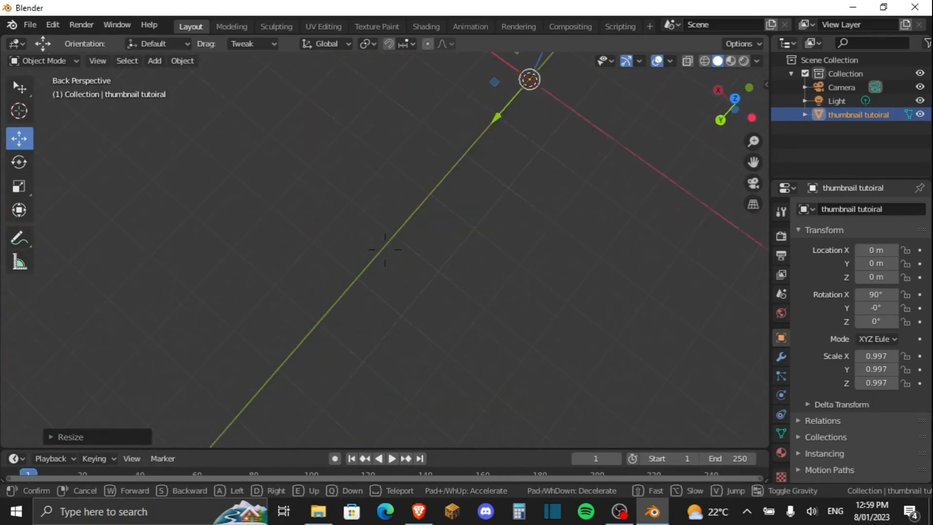
pyautogui.press('s')
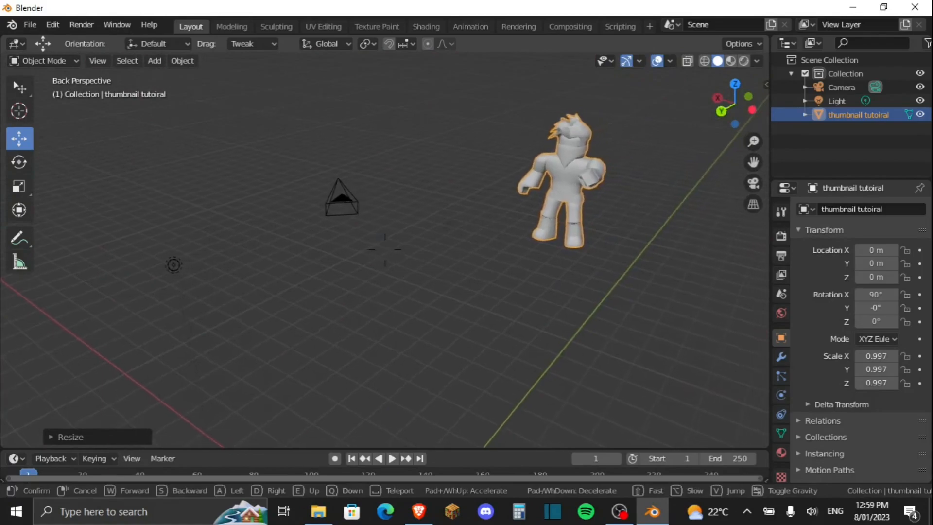
pyautogui.click(389, 402)
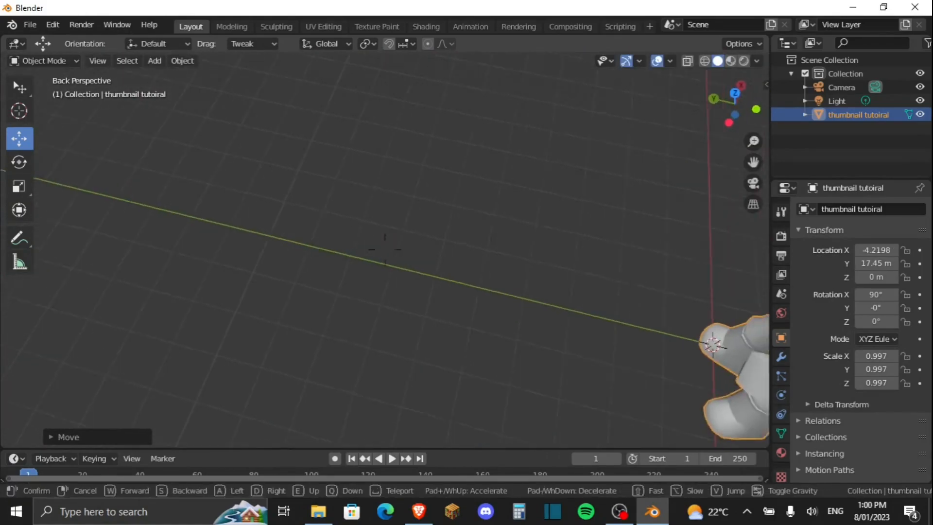
pyautogui.click(383, 342)
pyautogui.press('a')
pyautogui.hotkey('shift', '`')
pyautogui.click(383, 253)
pyautogui.hotkey('alt', 'a')
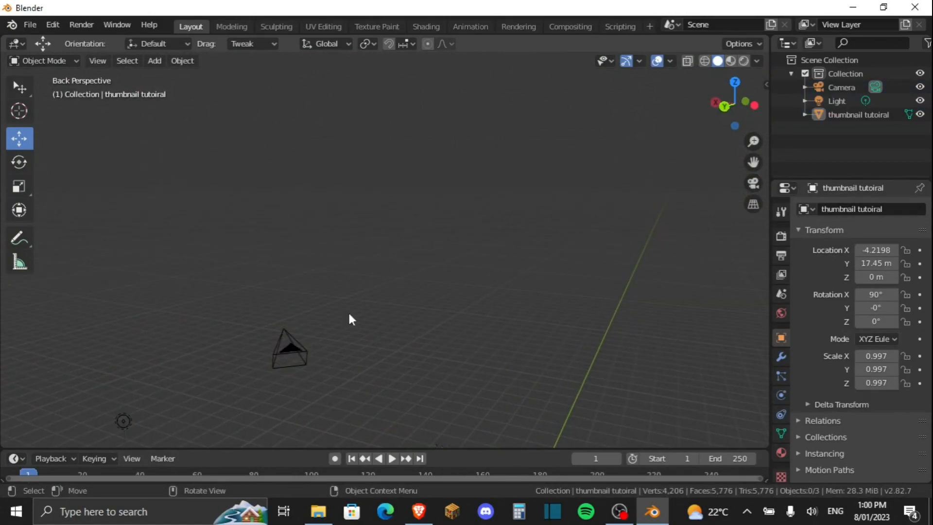
pyautogui.hotkey('shift', '`')
pyautogui.click(384, 250)
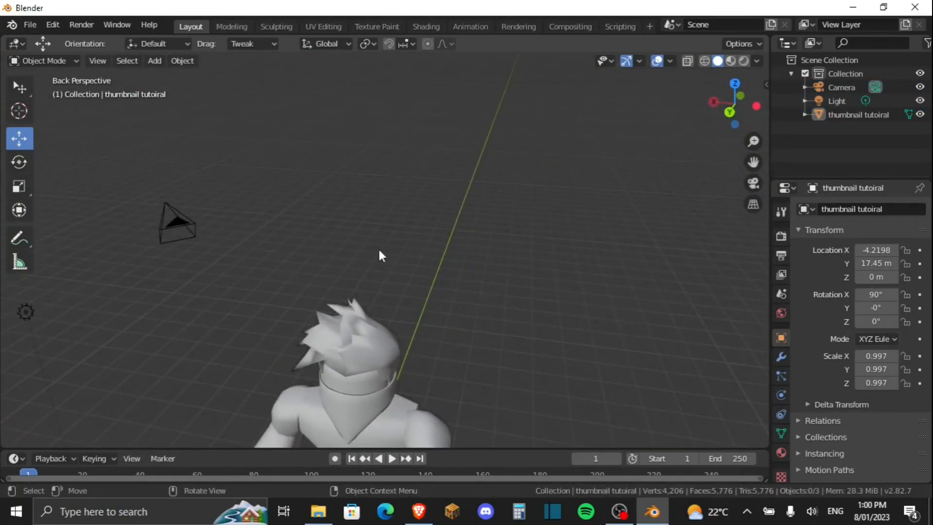
# - Look through the scene camera and fly it around the character until it faces the character's front
pyautogui.press('KP_0')
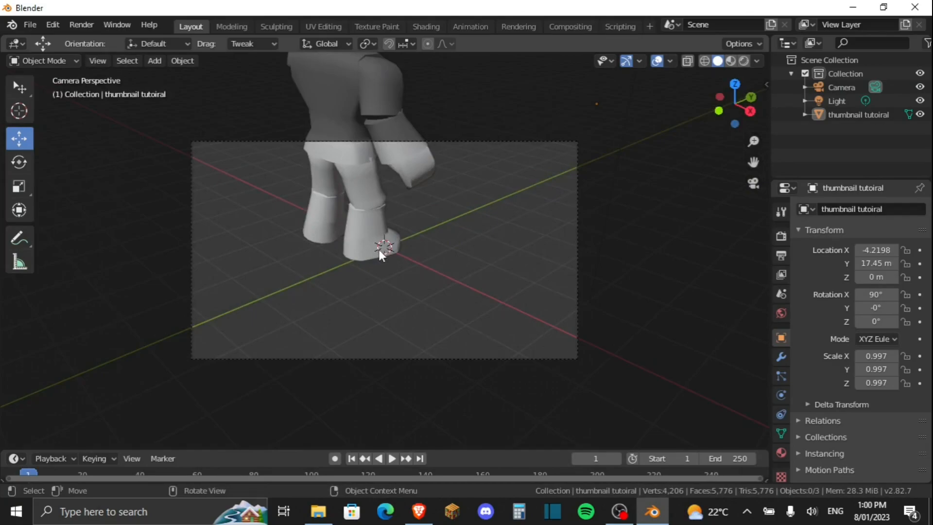
pyautogui.press('shift')
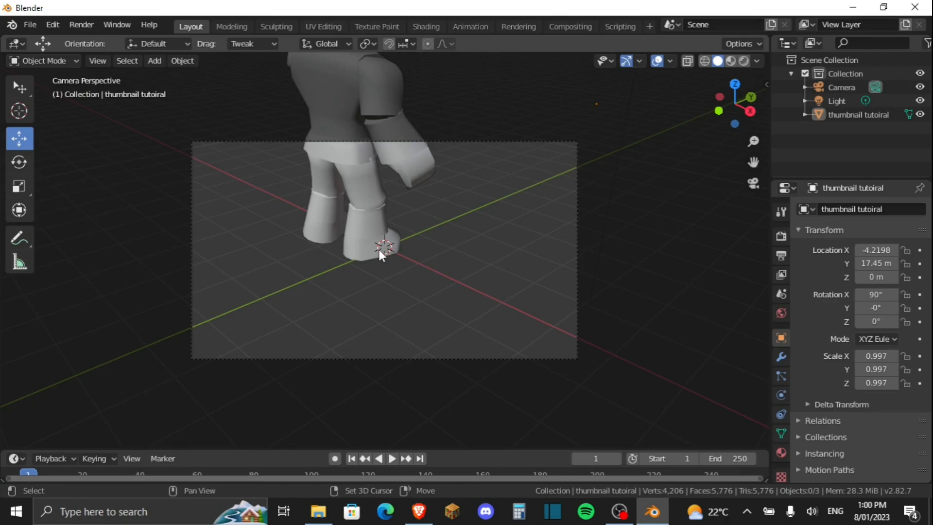
pyautogui.hotkey('shift', '`')
pyautogui.press('w')
pyautogui.press('d')
pyautogui.press('d')
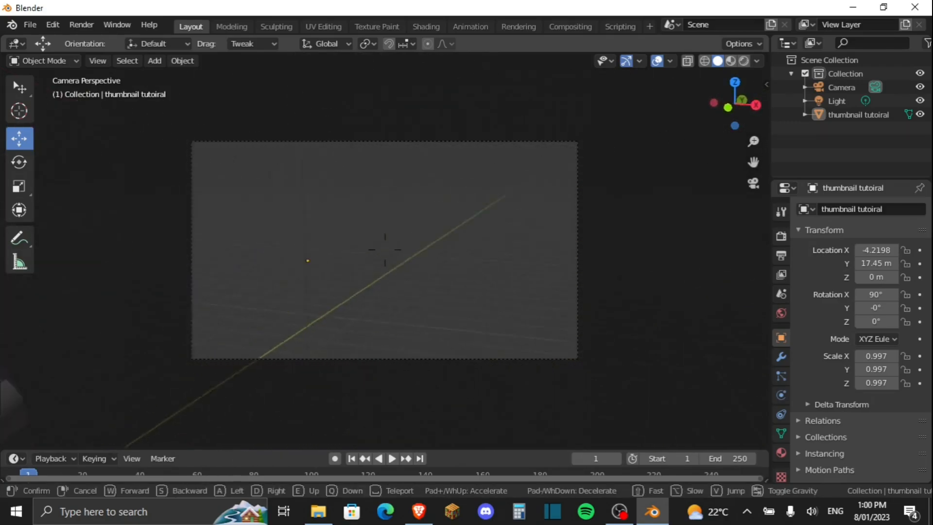
pyautogui.press('d')
pyautogui.press('w')
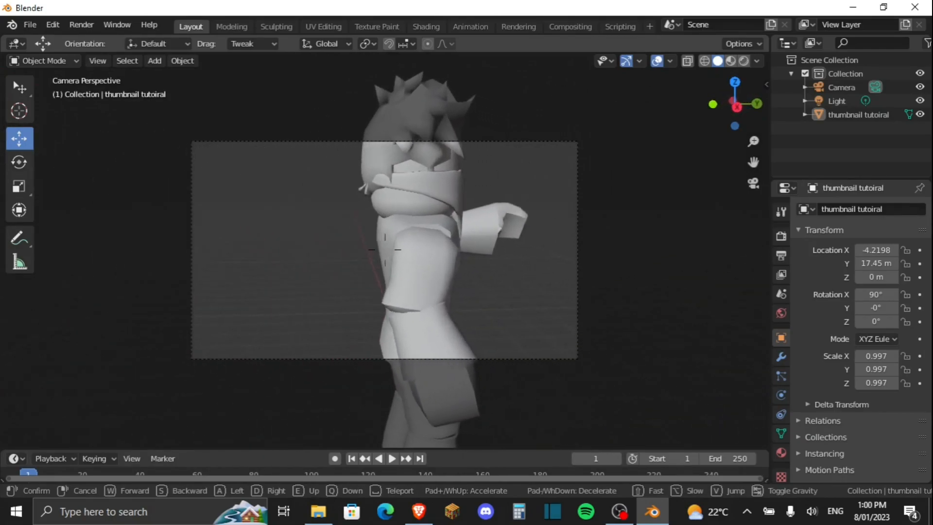
pyautogui.press('d')
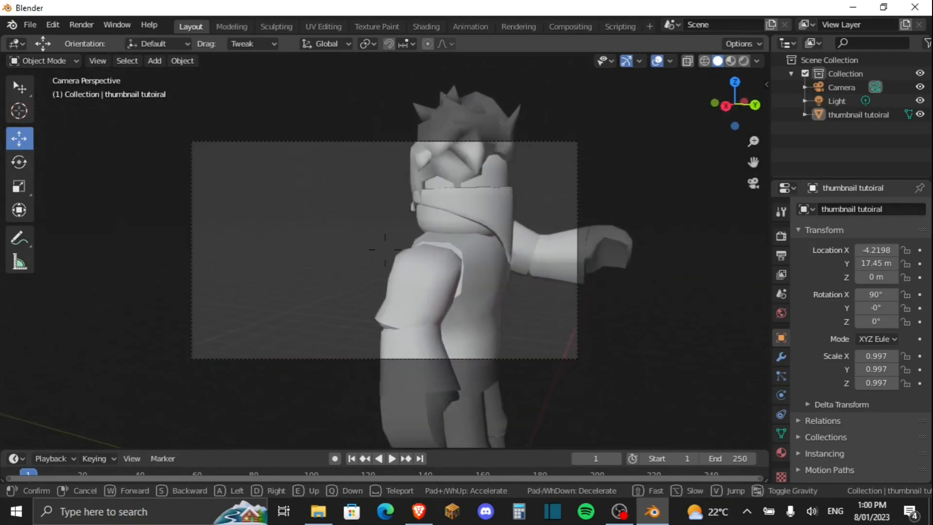
pyautogui.press('d')
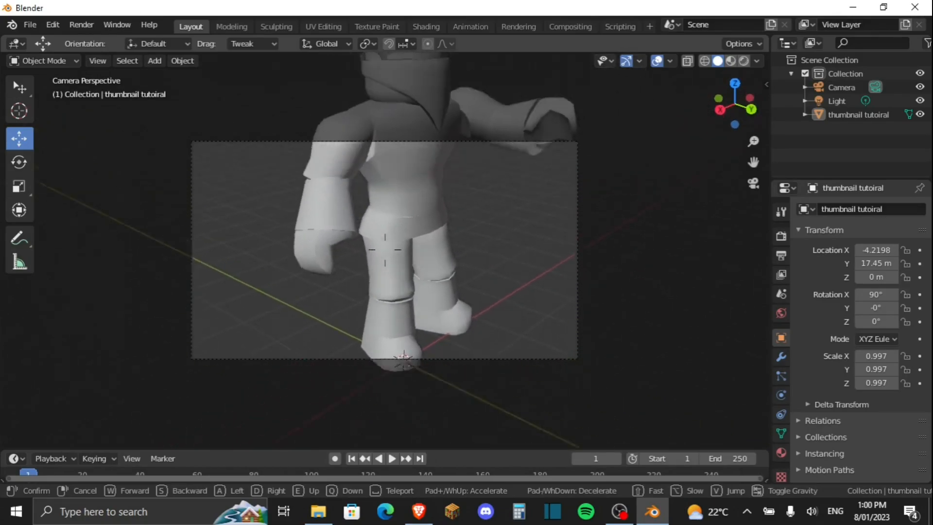
pyautogui.press('d')
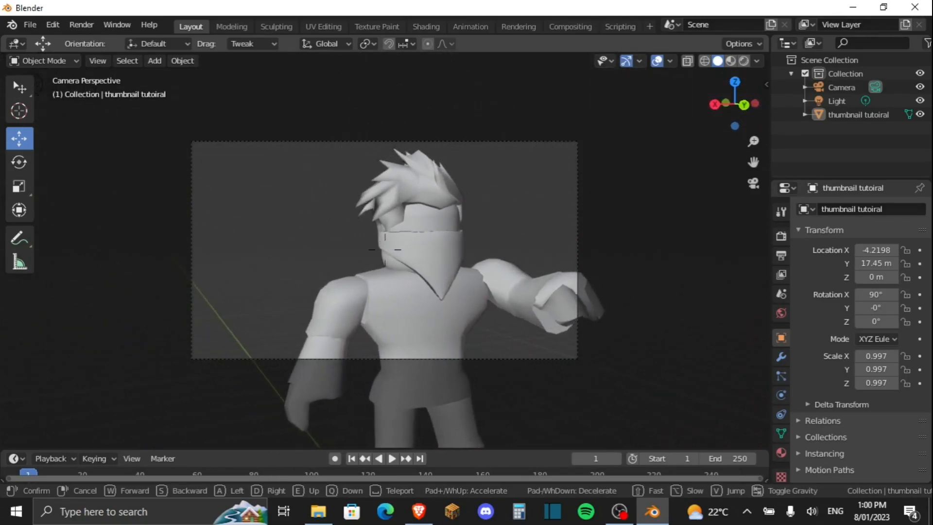
pyautogui.press('d')
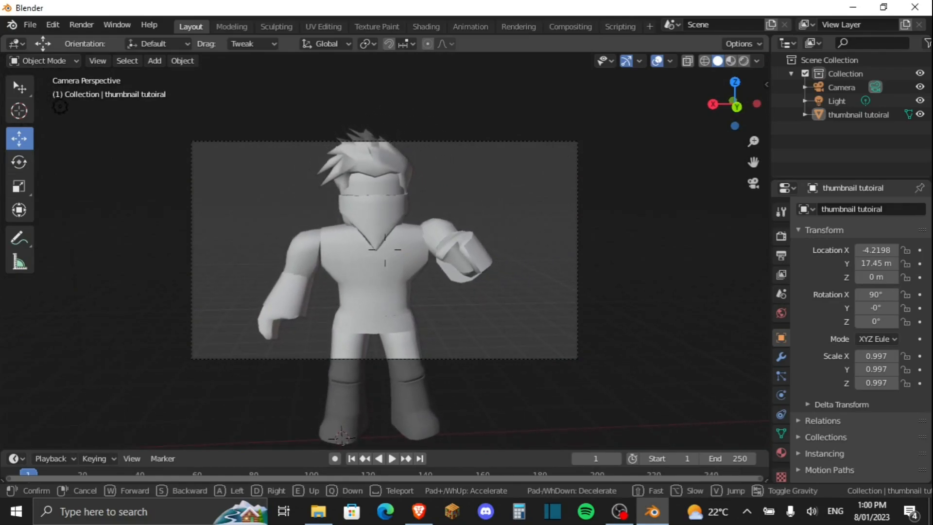
# - Fly the scene camera back and level it until the whole character fits inside the camera frame, head to feet
pyautogui.press('s')
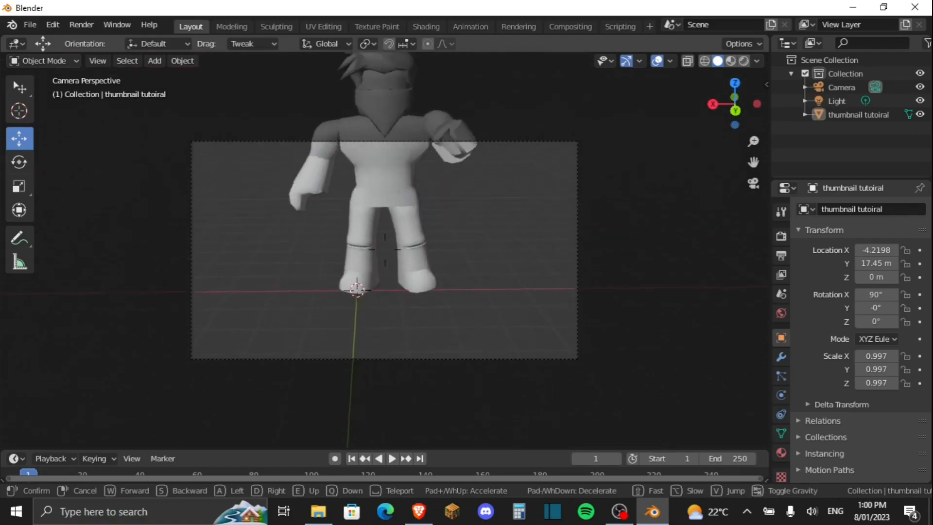
pyautogui.press('s')
pyautogui.press('w')
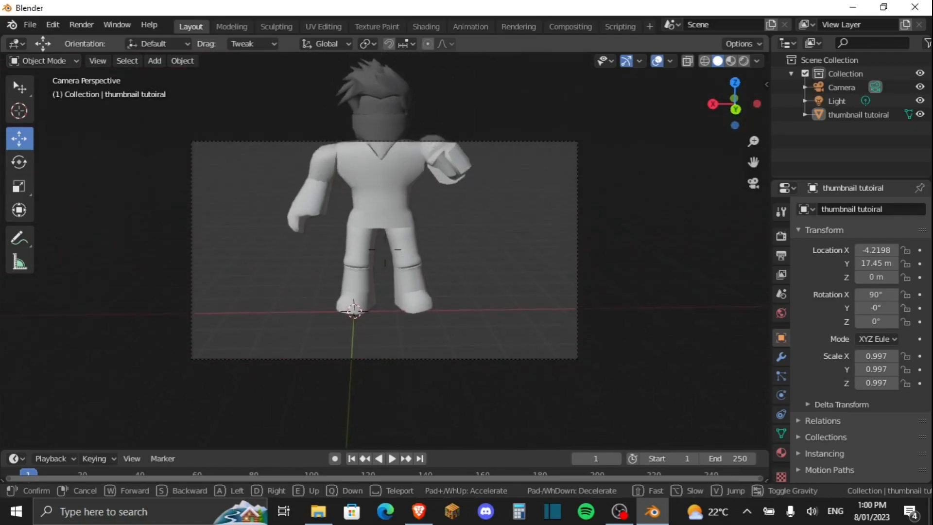
pyautogui.press('s')
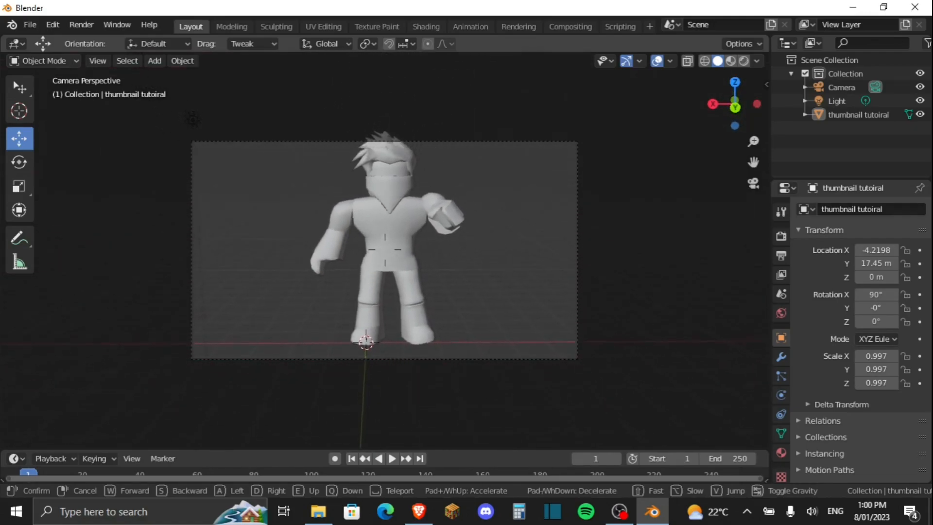
pyautogui.press('w')
pyautogui.press('s')
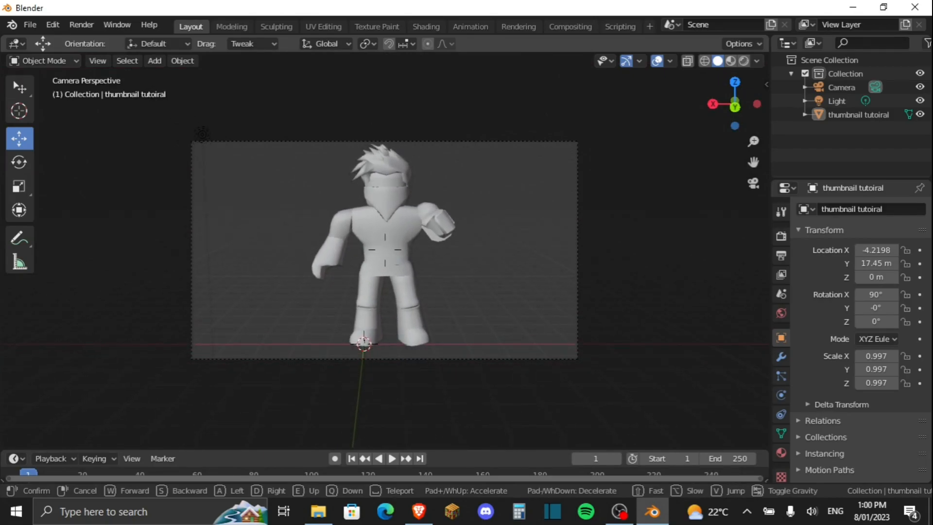
pyautogui.click(384, 249)
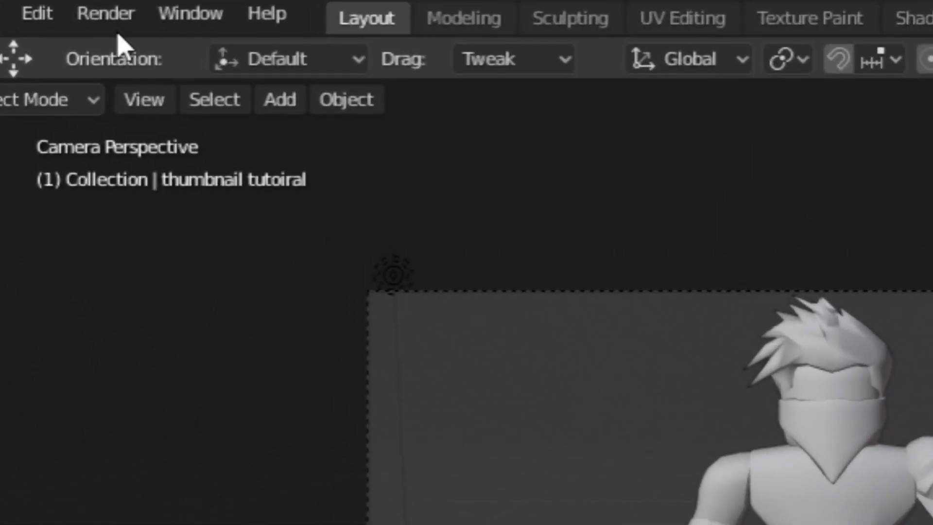
# - Render a still image of the character, check the full frame, and close the render window
pyautogui.click(83, 25)
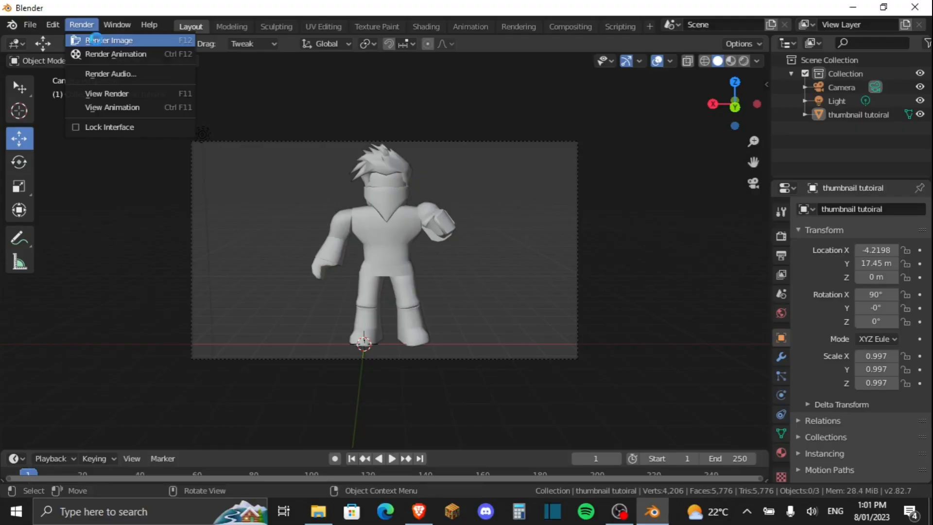
pyautogui.click(96, 40)
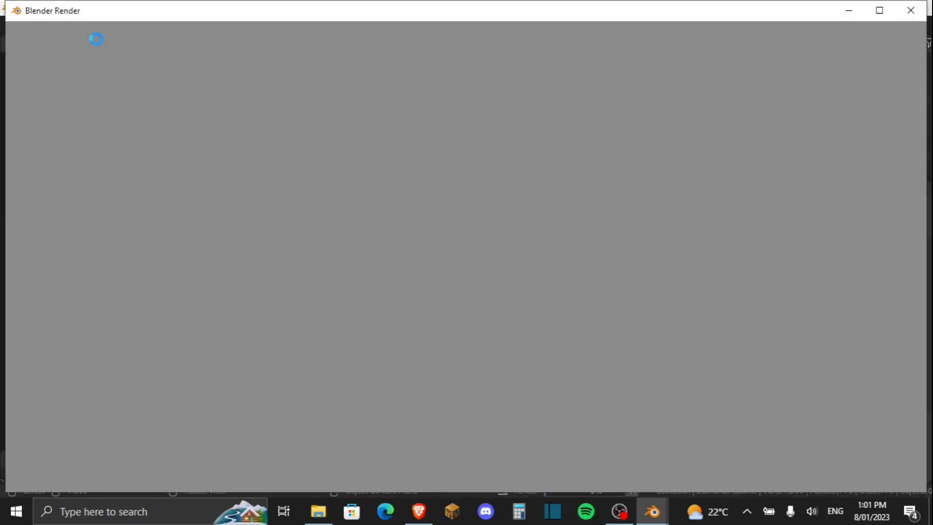
pyautogui.scroll(-2, 306, 160)
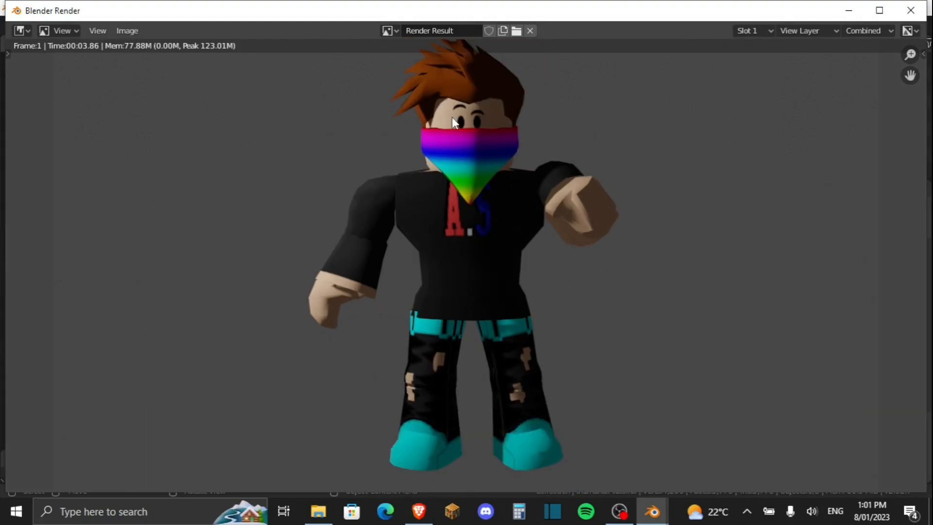
pyautogui.click(910, 10)
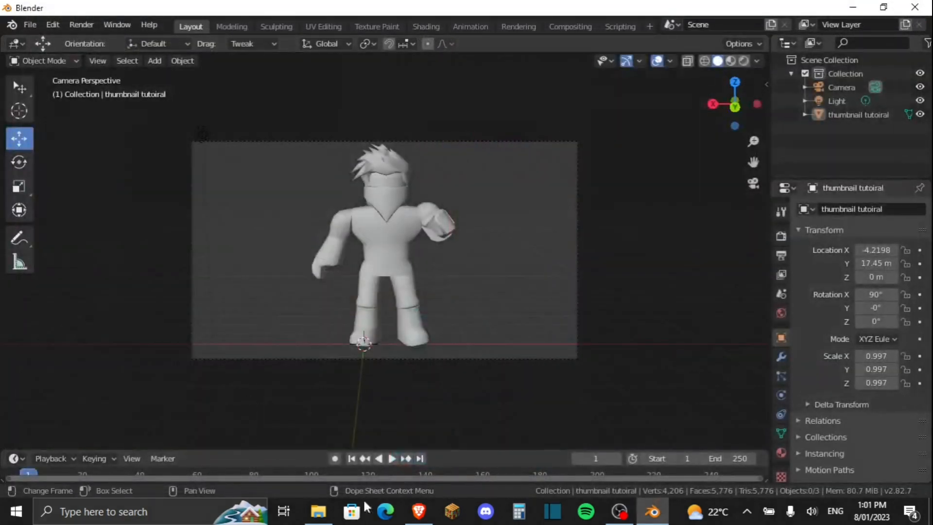
# - Leave the camera view, select the scene's light, and move it along the X axis to about -0.49 m
pyautogui.press('KP_0')
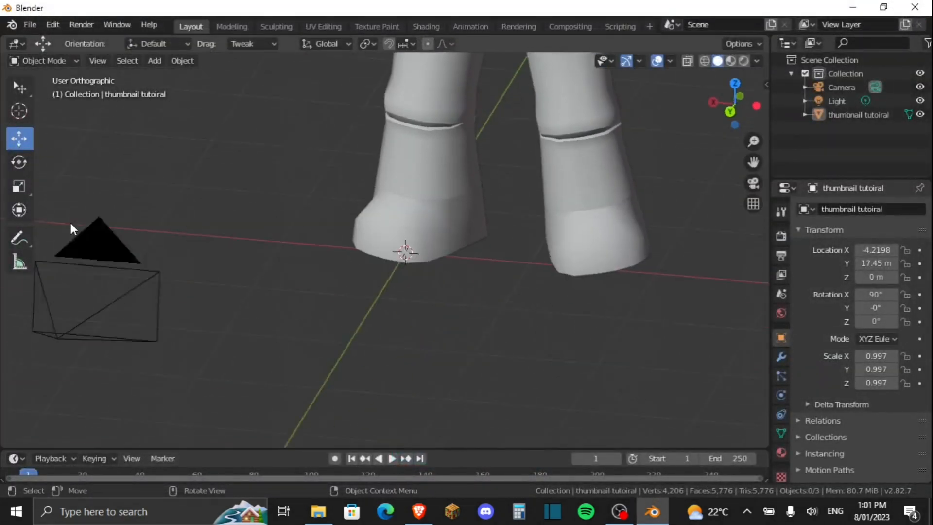
pyautogui.press('KP_0')
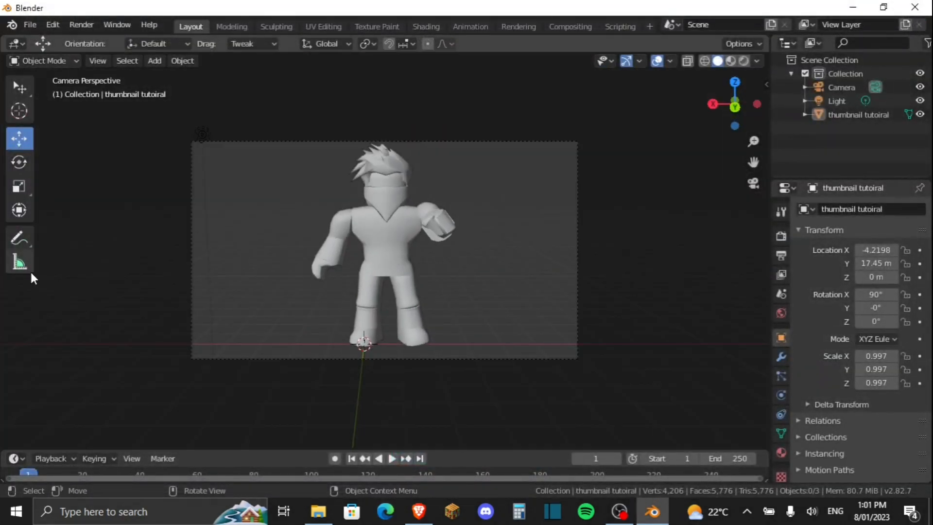
pyautogui.press('KP_0')
pyautogui.hotkey('shift', '`')
pyautogui.press('w')
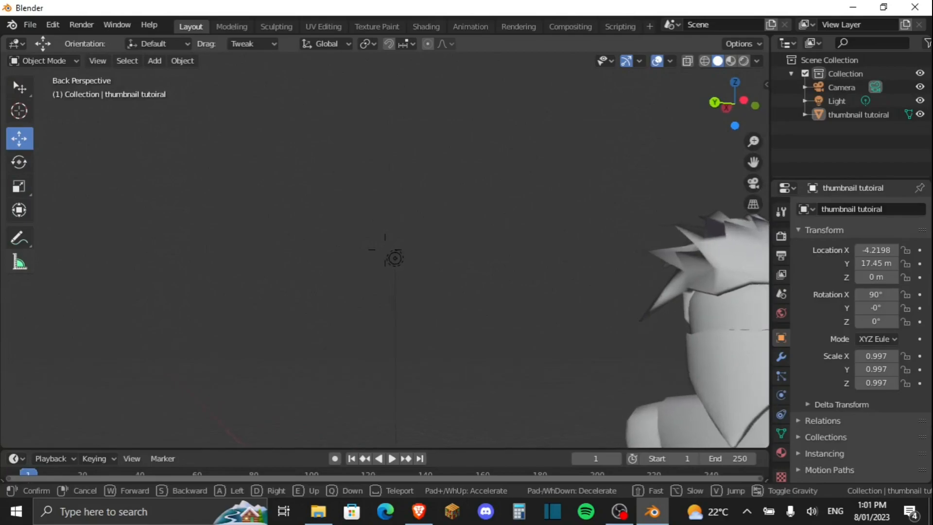
pyautogui.click(551, 234)
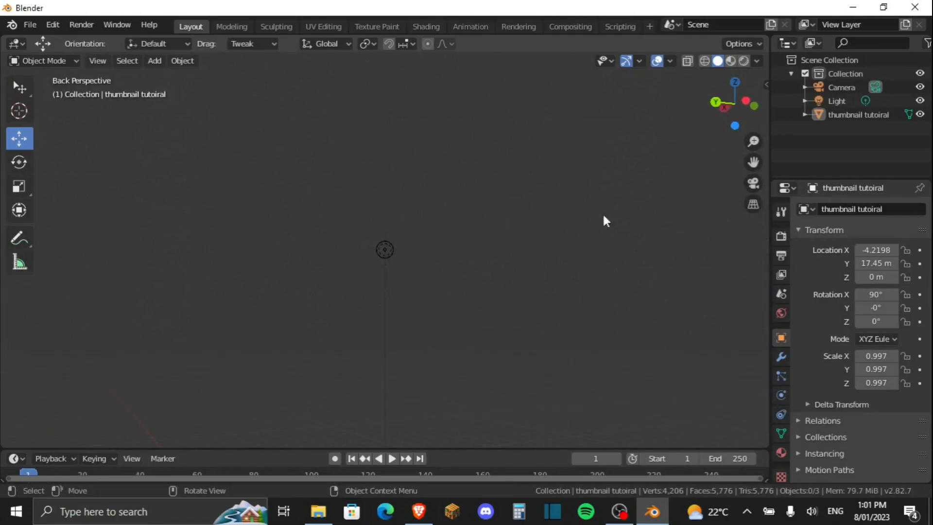
pyautogui.click(836, 101)
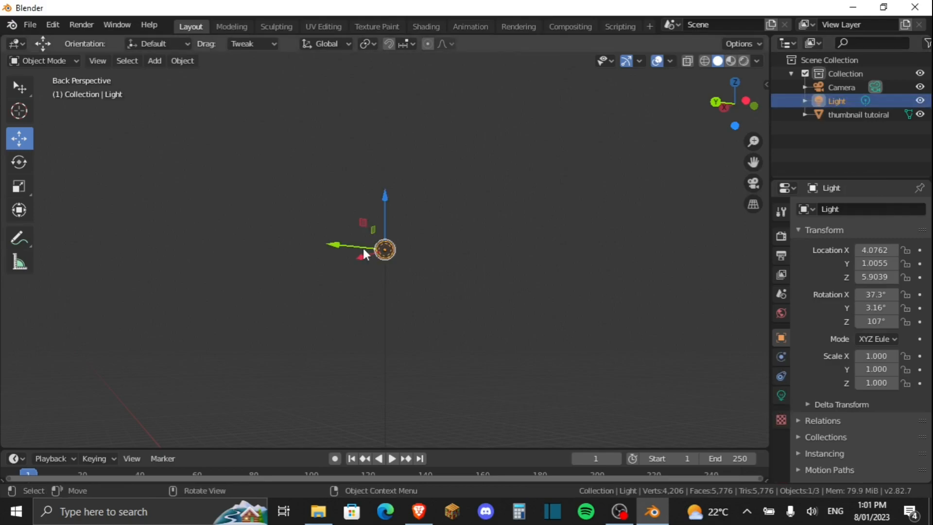
pyautogui.moveTo(363, 256); pyautogui.dragTo(728, 160)
pyautogui.moveTo(25, 165); pyautogui.dragTo(146, 163)
# - Move the light along the Y axis in front of the character, near the camera, to about 11.33 m
pyautogui.hotkey('shift', '`')
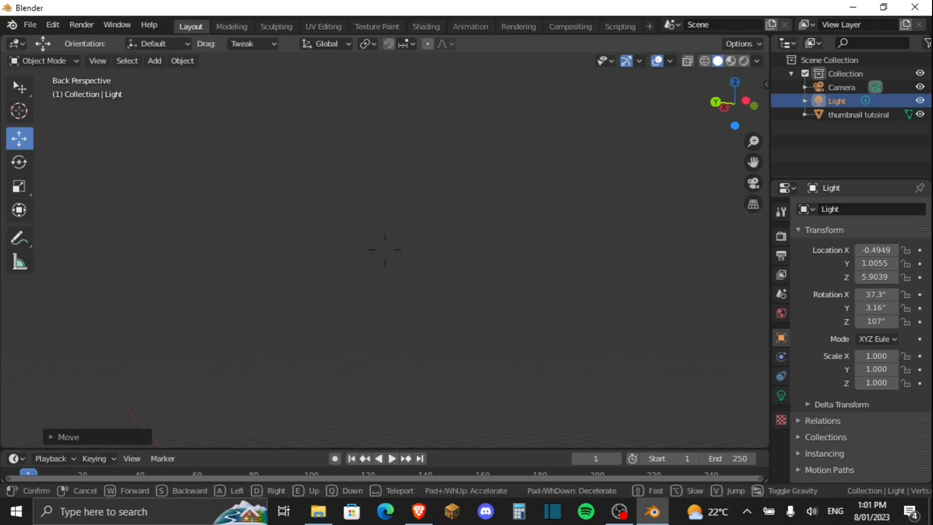
pyautogui.press('s')
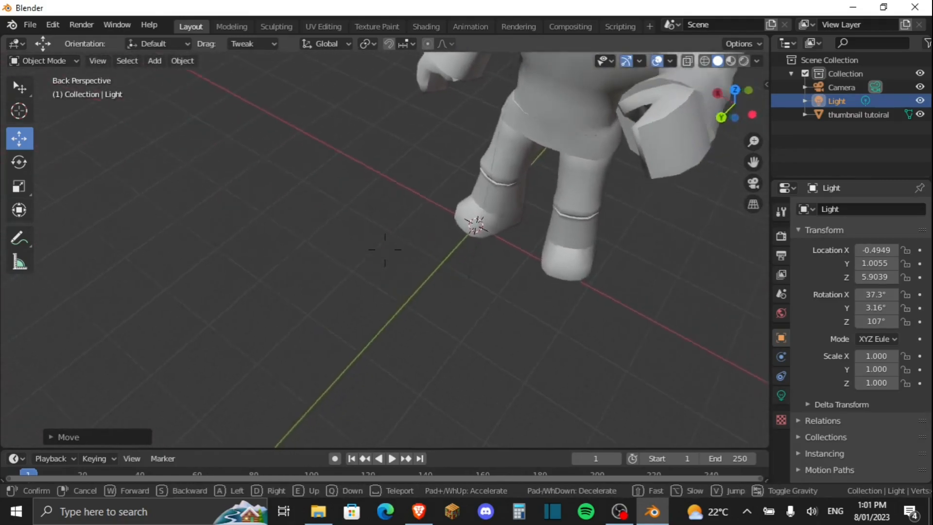
pyautogui.press('s')
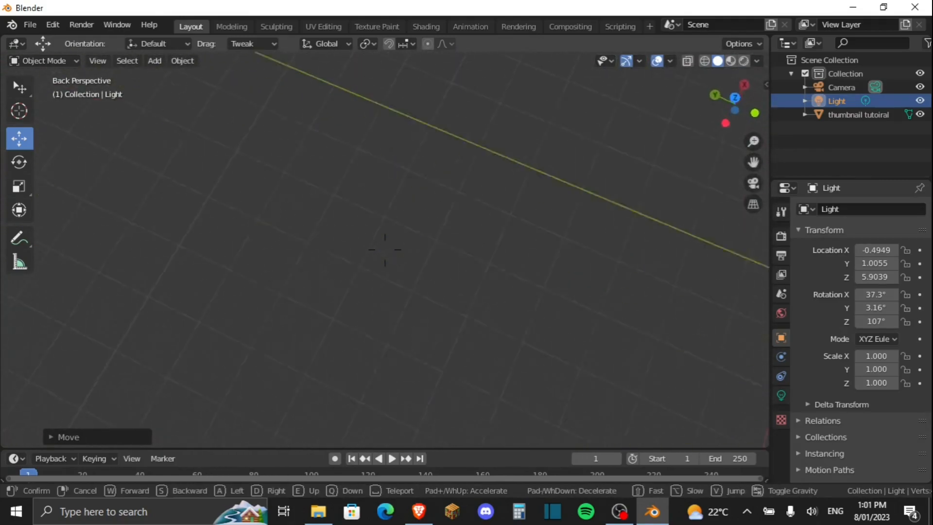
pyautogui.press('s')
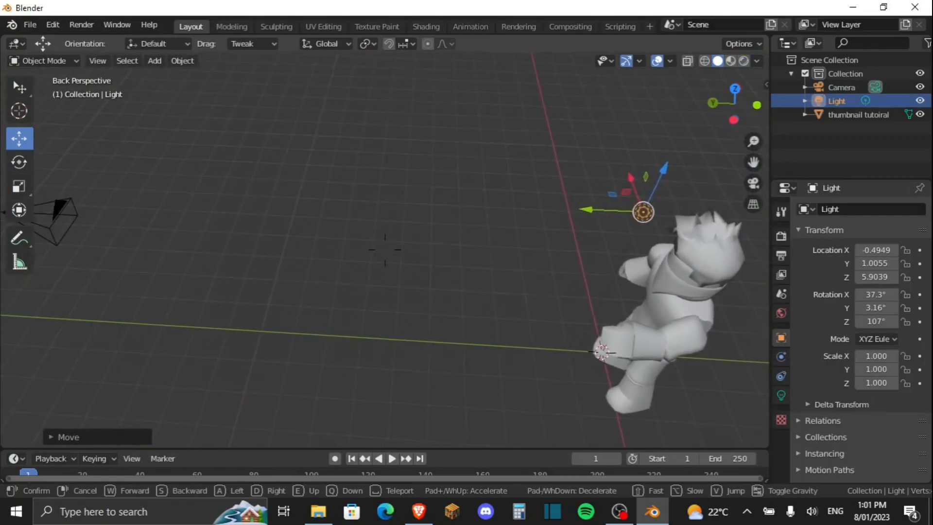
pyautogui.click(385, 249)
pyautogui.moveTo(569, 220); pyautogui.dragTo(139, 239)
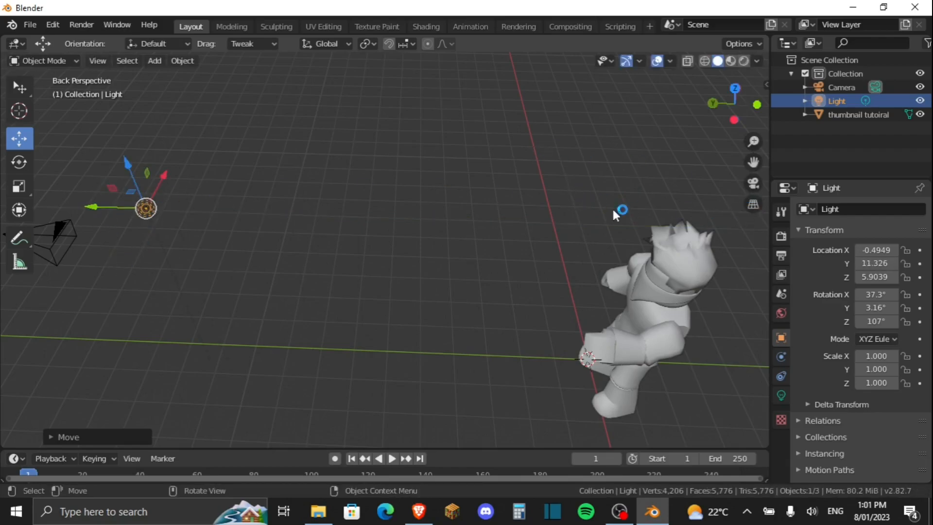
# - Change the light's type to Spot and rotate it so its cone aims at the character
pyautogui.click(781, 394)
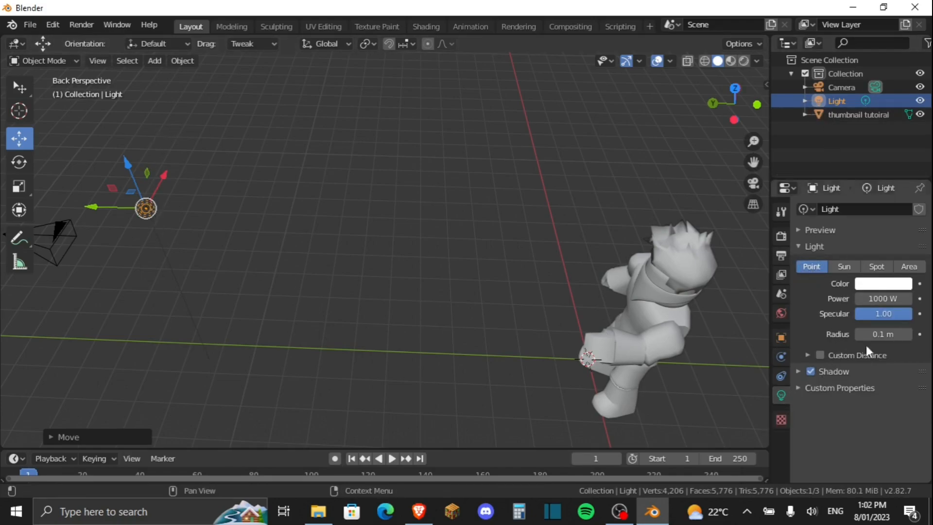
pyautogui.click(876, 266)
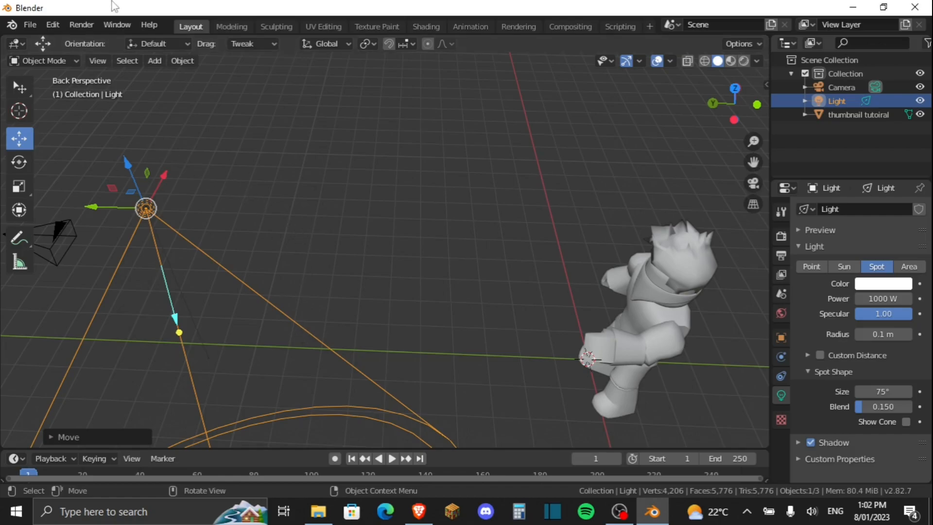
pyautogui.hotkey('shift', '`')
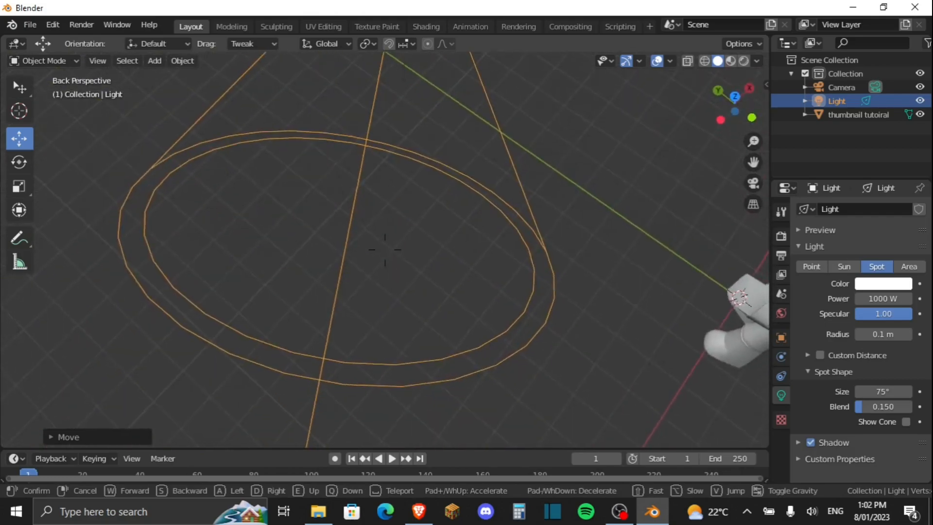
pyautogui.press('a')
pyautogui.press('a')
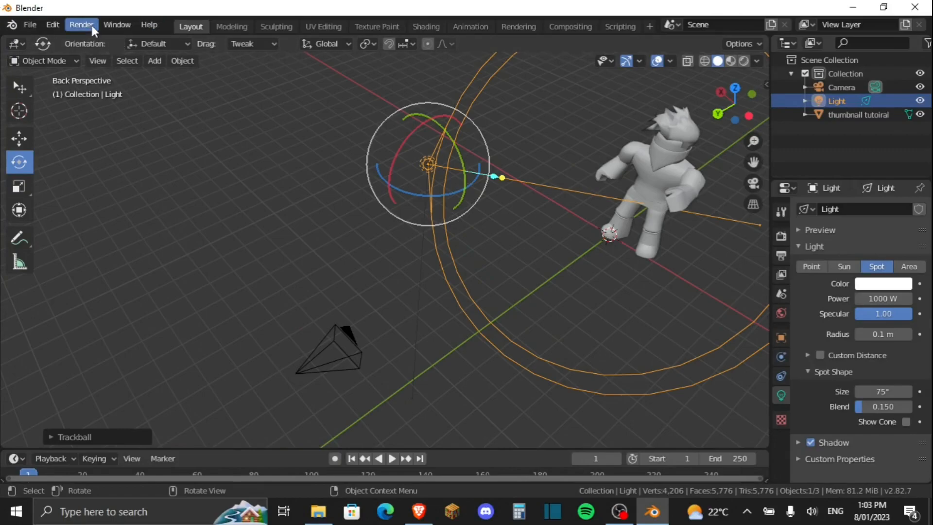
# - Render a still image to check the spot lighting on the whole character, and close the render window
pyautogui.click(92, 26)
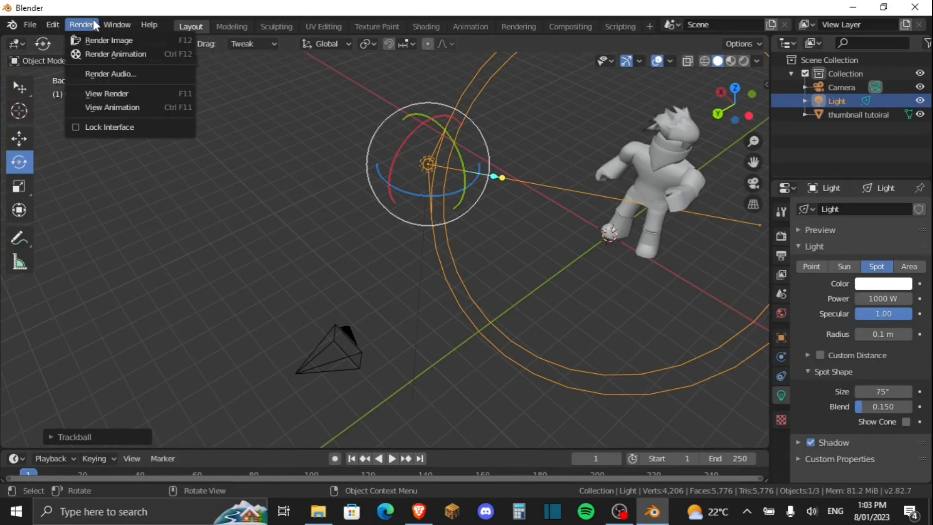
pyautogui.click(100, 39)
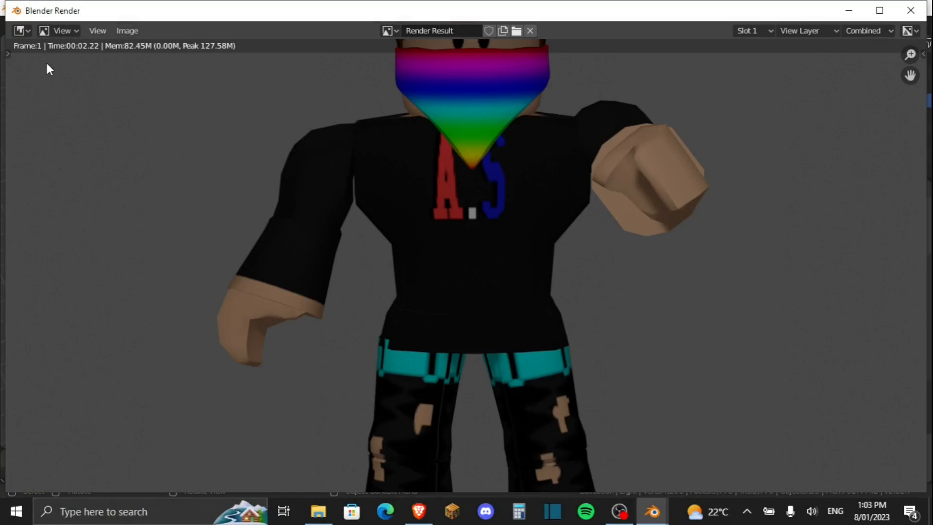
pyautogui.scroll(-3, 316, 187)
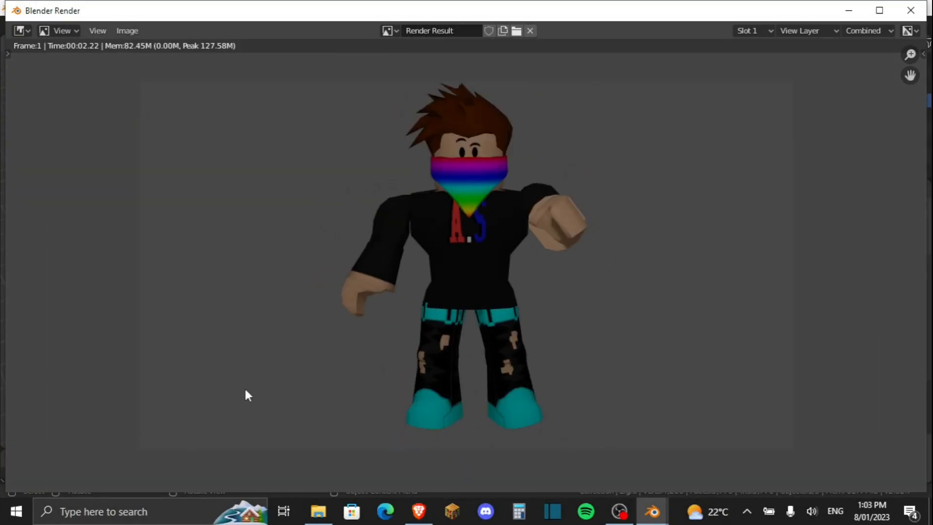
pyautogui.click(910, 10)
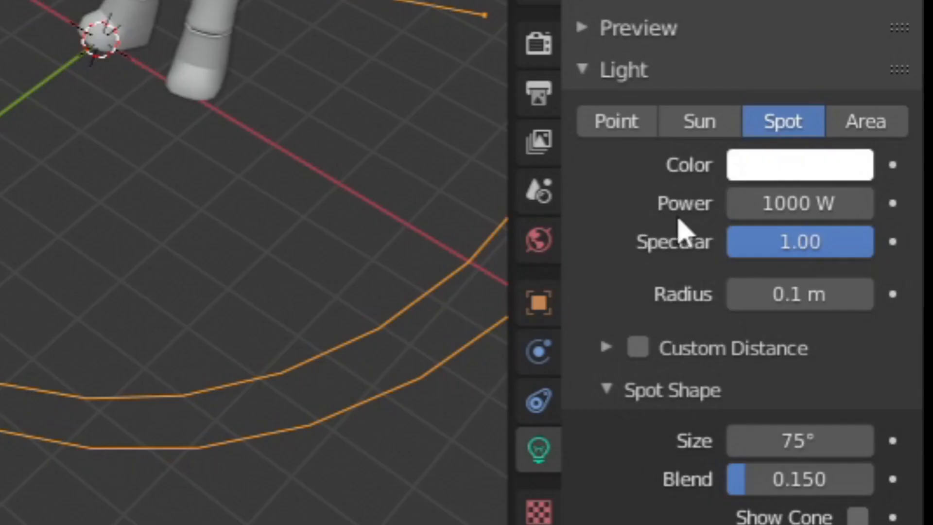
# - Set the spot light's power to 5000 W
pyautogui.click(774, 204)
pyautogui.press('BackSpace')
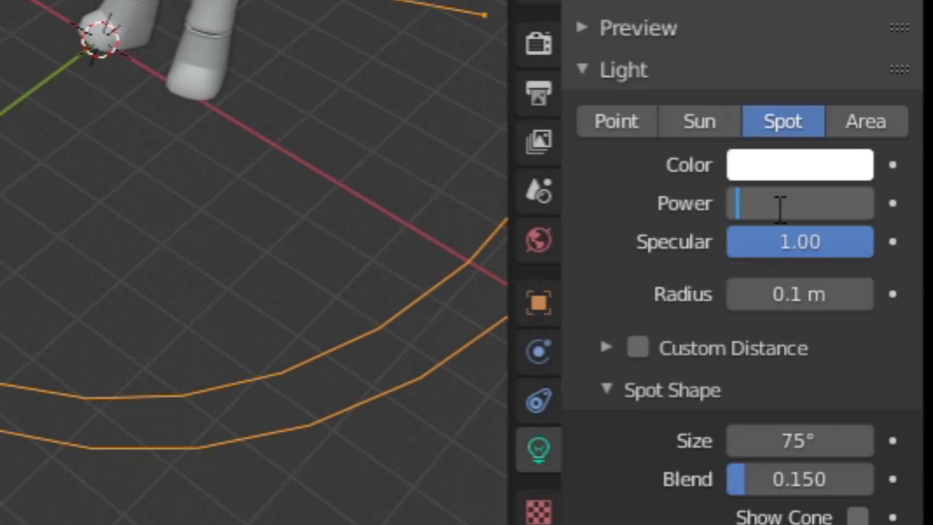
pyautogui.write('5000')
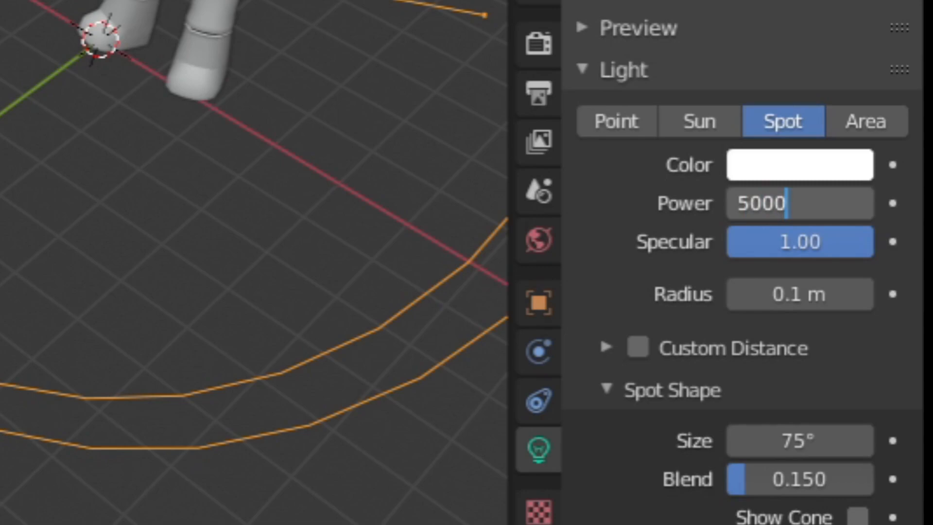
pyautogui.press('Return')
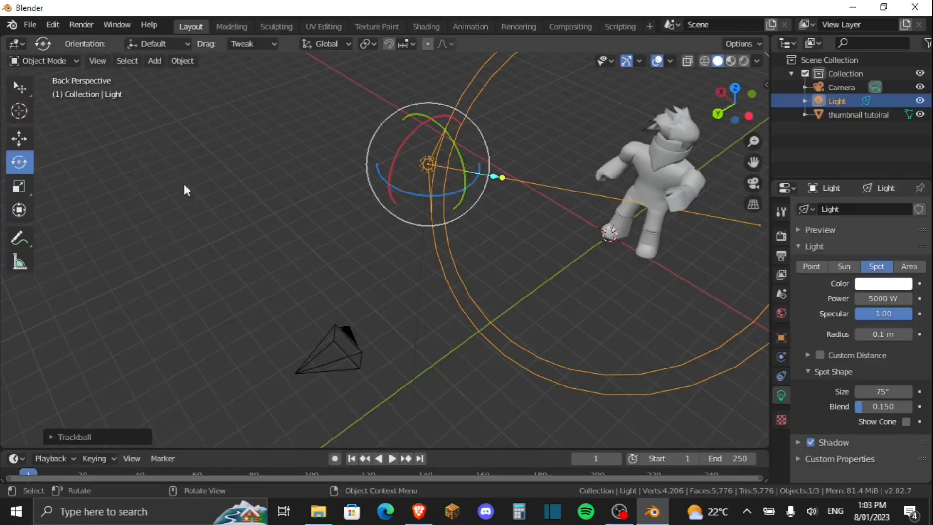
# - Render the image again with the stronger light, inspect the character up close and in full, and close the render window
pyautogui.click(81, 24)
pyautogui.click(89, 40)
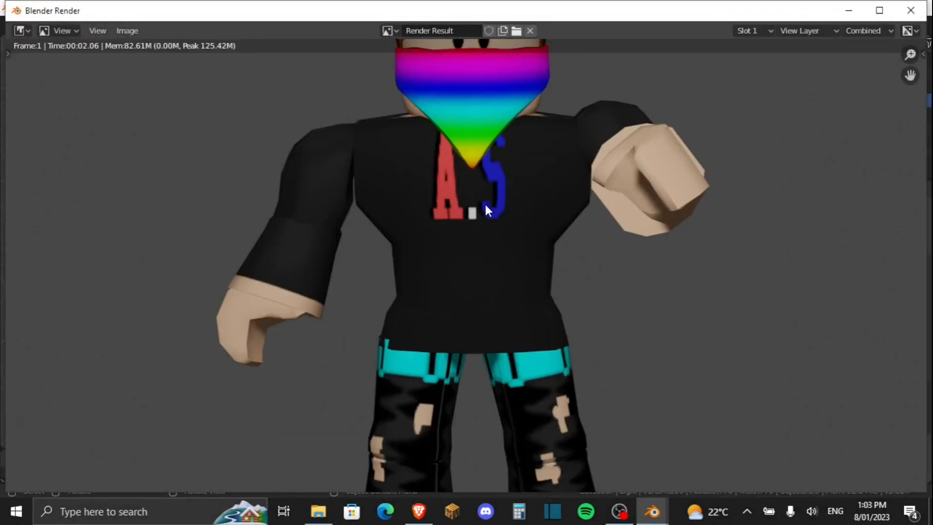
pyautogui.scroll(2, 469, 213)
pyautogui.scroll(-6, 471, 216)
pyautogui.scroll(4, 471, 216)
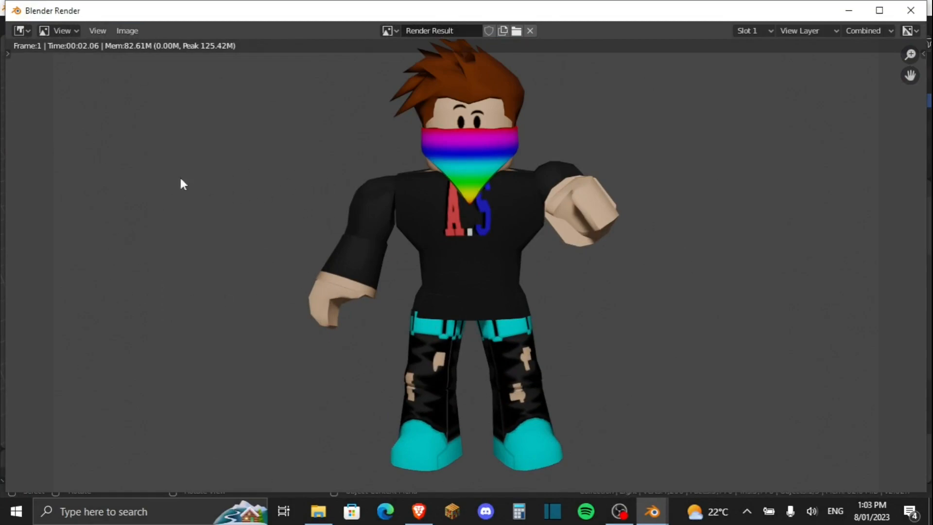
pyautogui.click(911, 10)
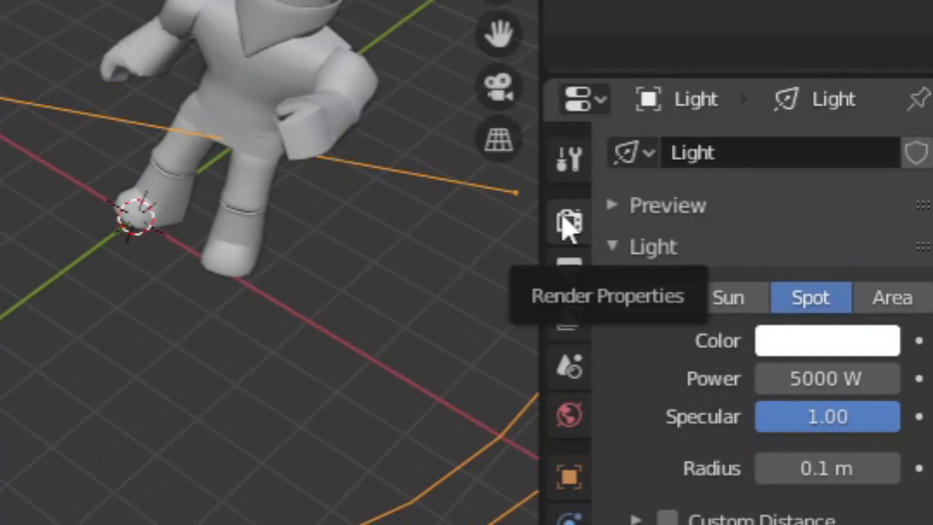
# - Enable the Transparent film option in the render settings so the image renders without a background
pyautogui.click(569, 222)
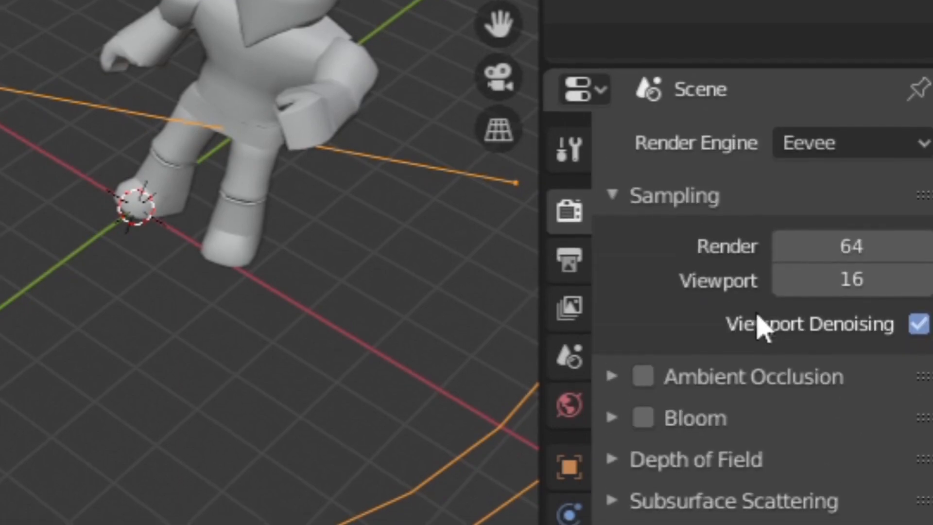
pyautogui.scroll(-3, 760, 330)
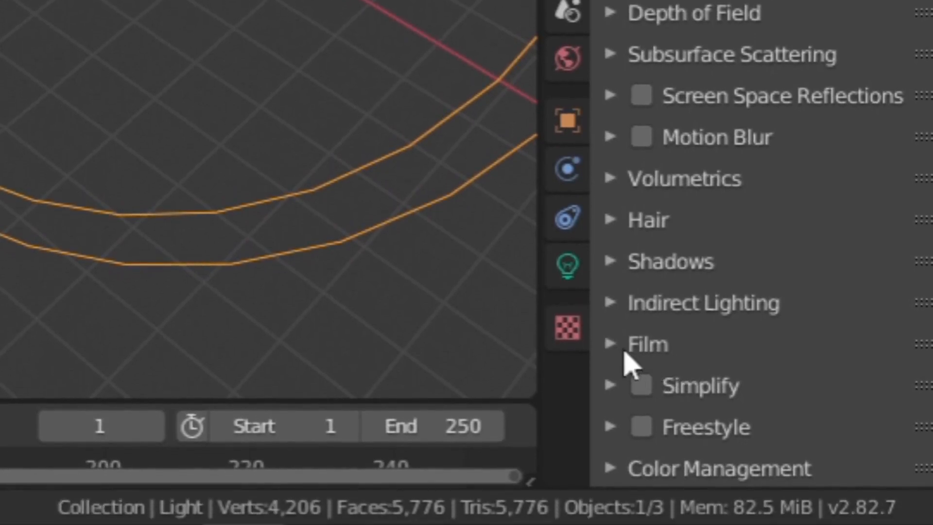
pyautogui.click(620, 356)
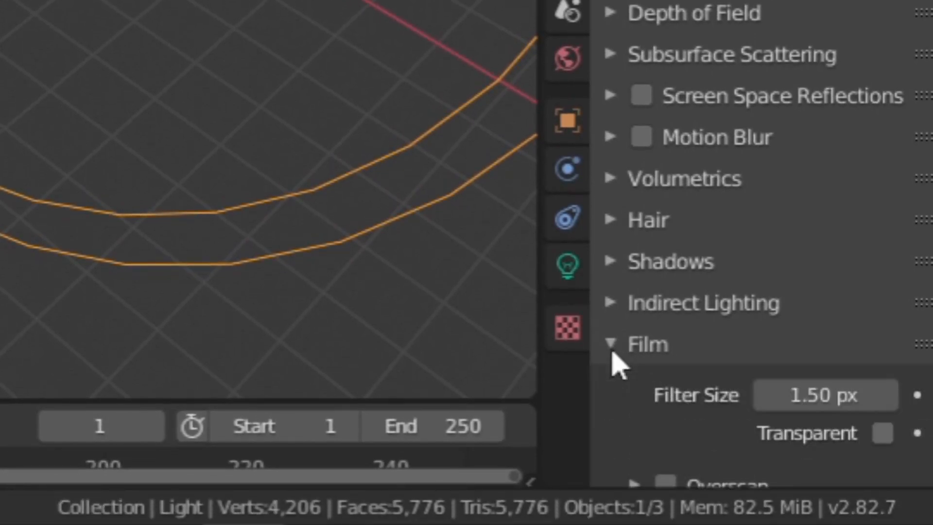
pyautogui.scroll(-4, 761, 292)
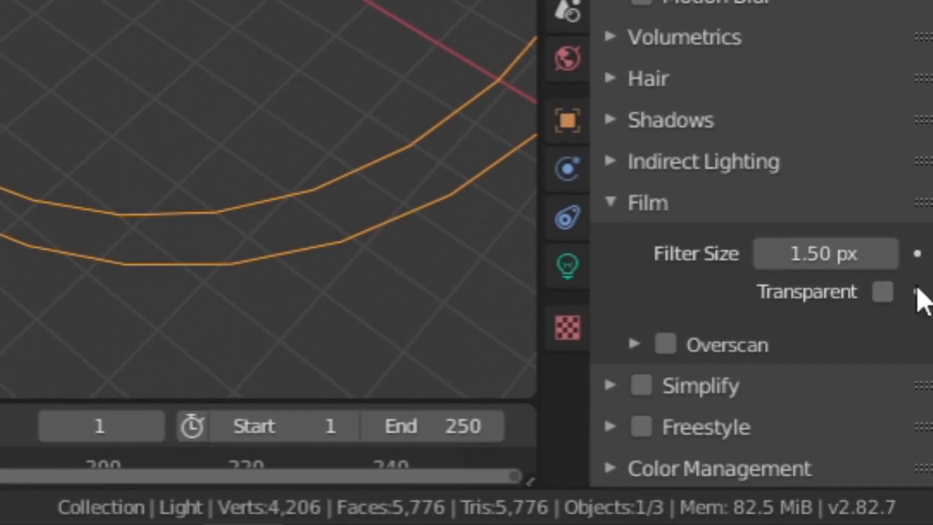
pyautogui.click(882, 297)
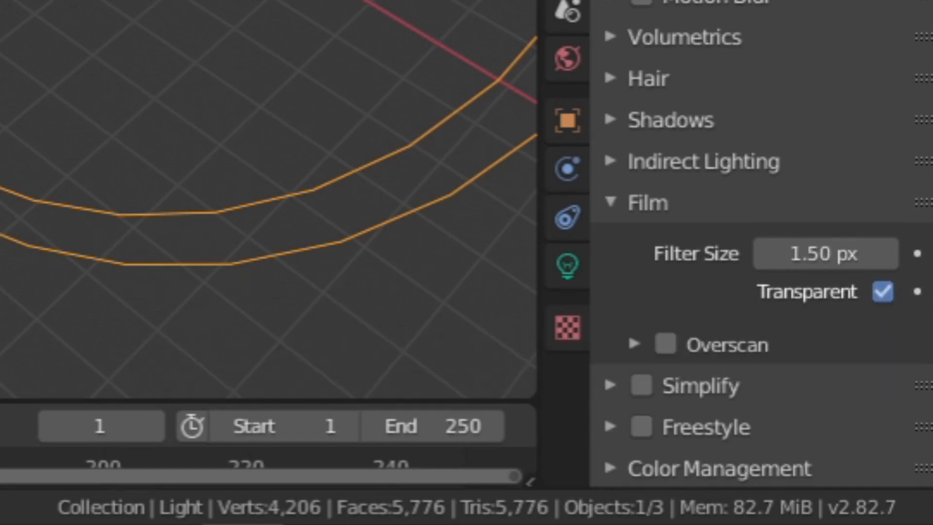
# - Render a still image with the transparent background and view the whole character
pyautogui.click(83, 27)
pyautogui.click(110, 37)
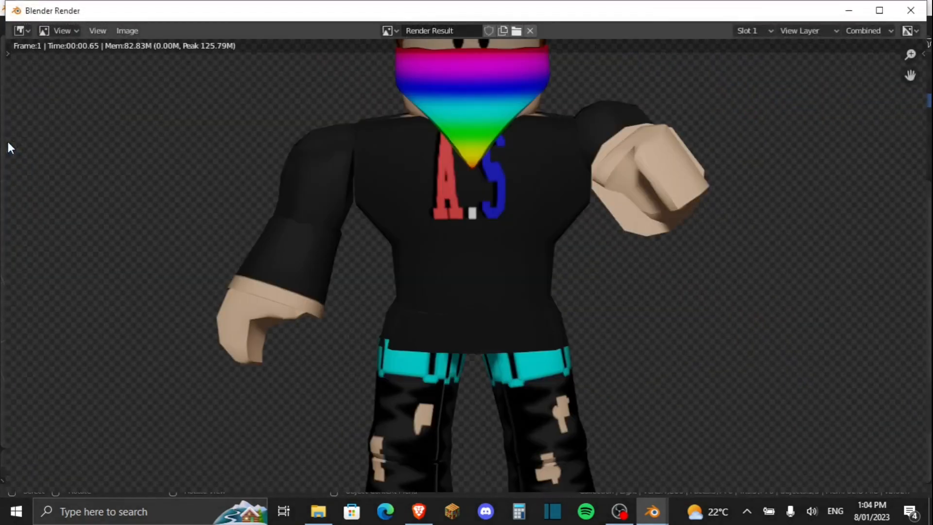
pyautogui.scroll(-3, 237, 218)
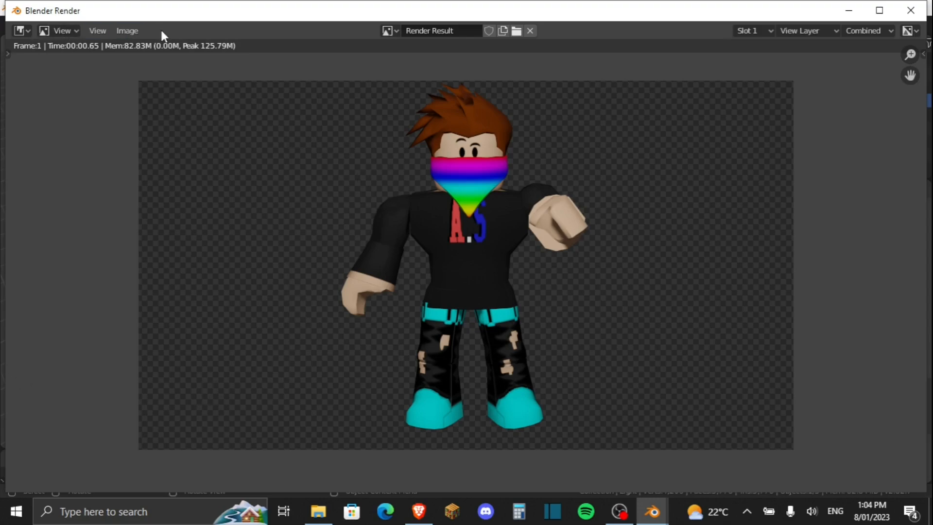
# - Save the rendered image as a PNG named "thumbnail tutorial" in the Youtube images folder
pyautogui.click(118, 31)
pyautogui.click(122, 31)
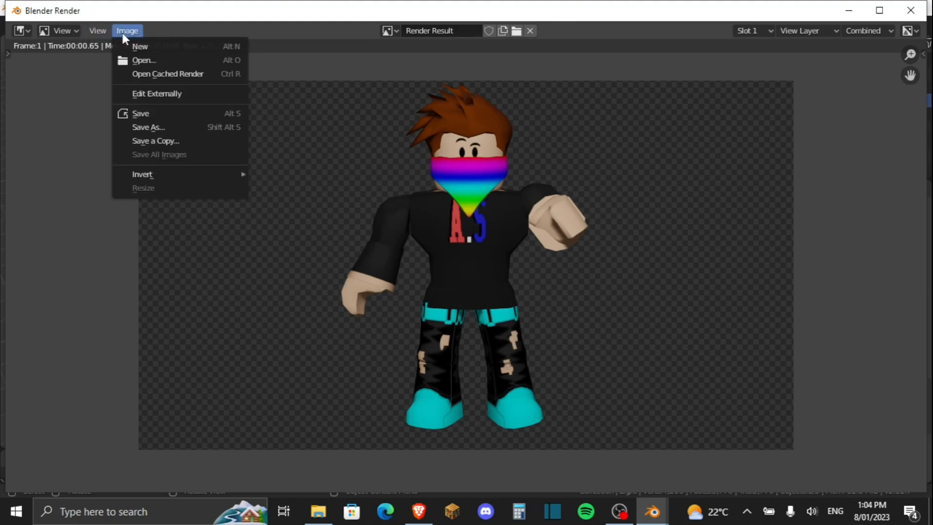
pyautogui.click(142, 127)
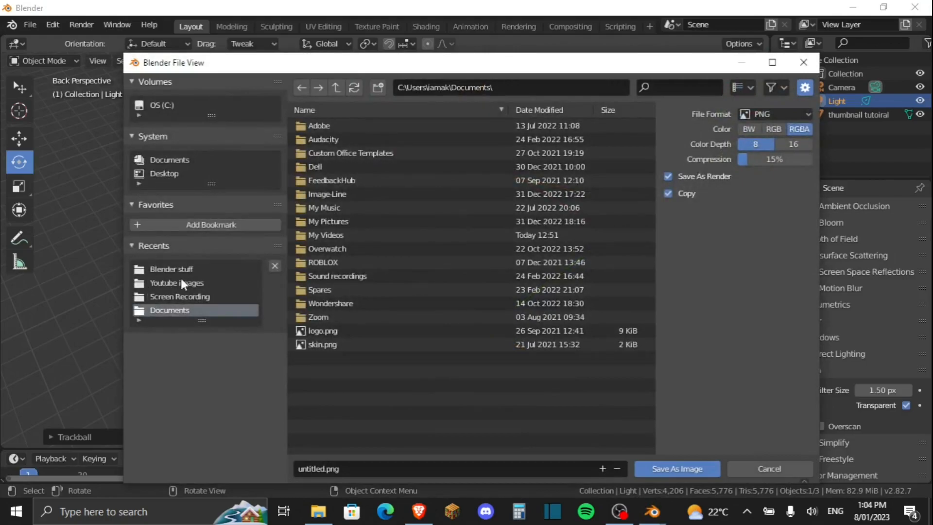
pyautogui.click(183, 282)
pyautogui.click(362, 475)
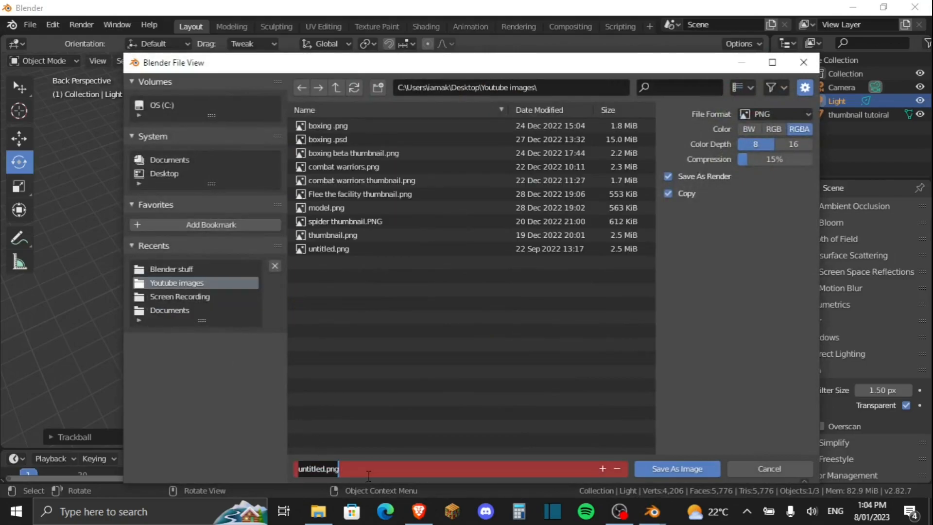
pyautogui.press('BackSpace')
pyautogui.write('thumbnail tutoria')
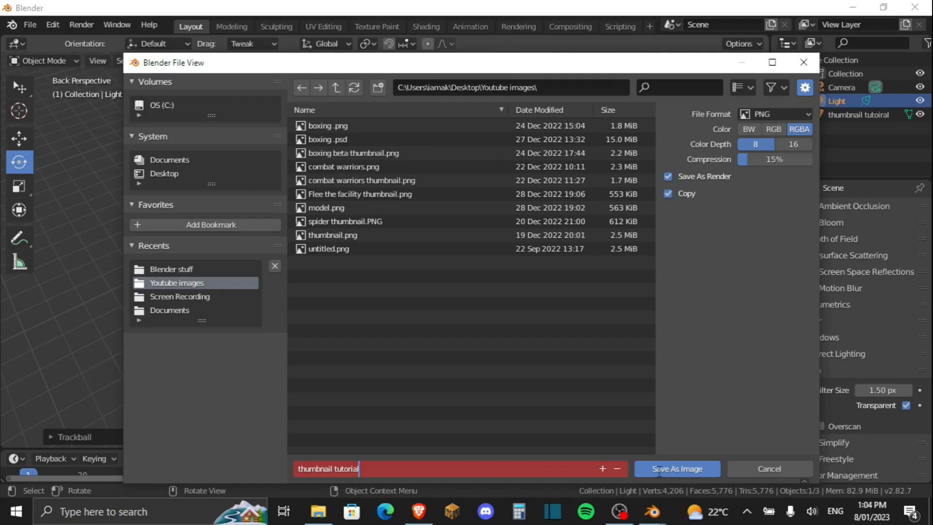
pyautogui.click(676, 468)
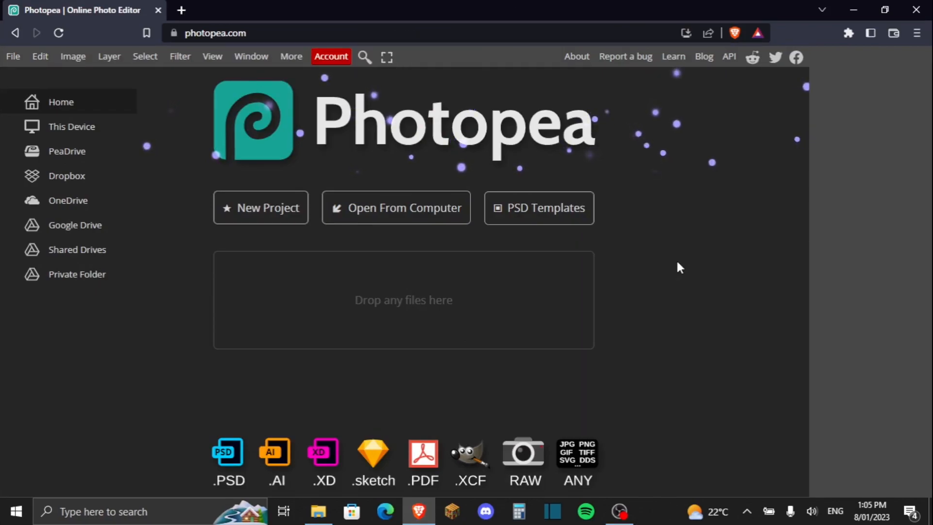
# - Switch to Photopea, start a new project and set its width to 1920 pixels
pyautogui.click(286, 221)
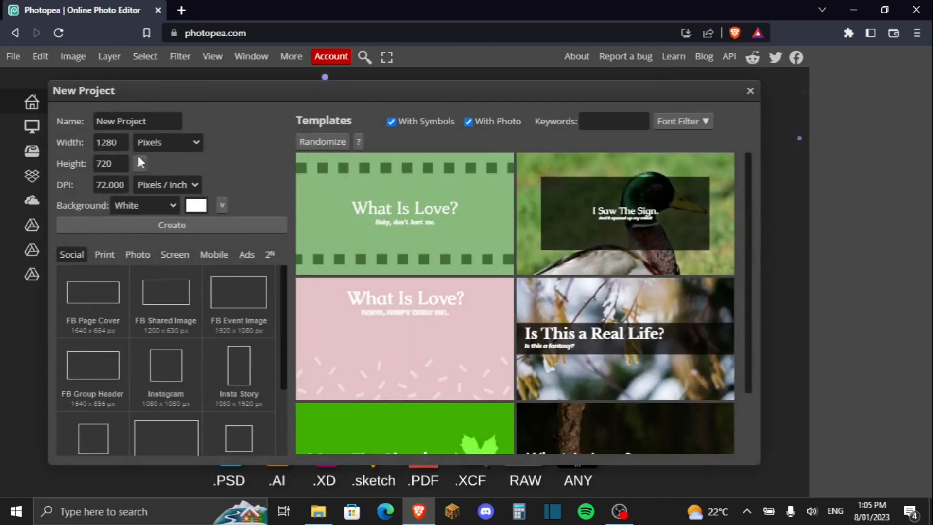
pyautogui.click(116, 143)
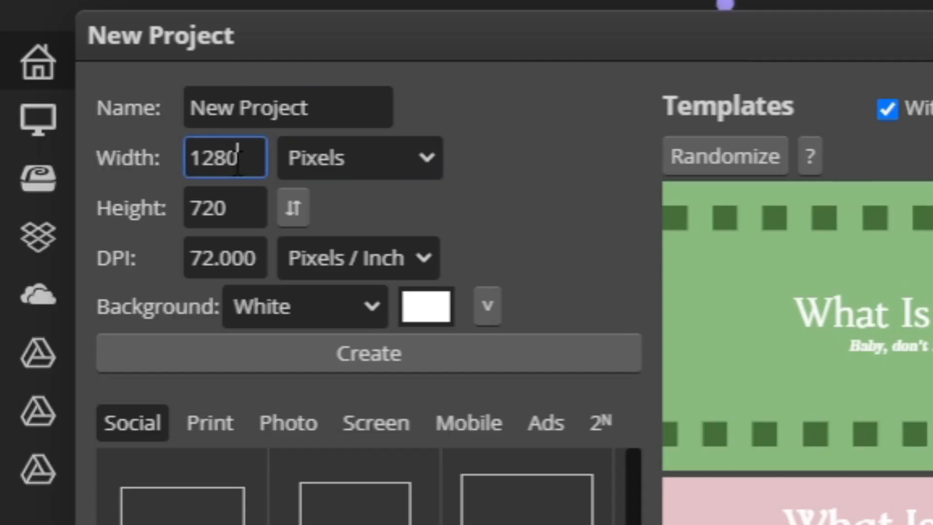
pyautogui.press('BackSpace')
pyautogui.press('BackSpace')
pyautogui.press('BackSpace')
pyautogui.press('BackSpace')
pyautogui.write('19')
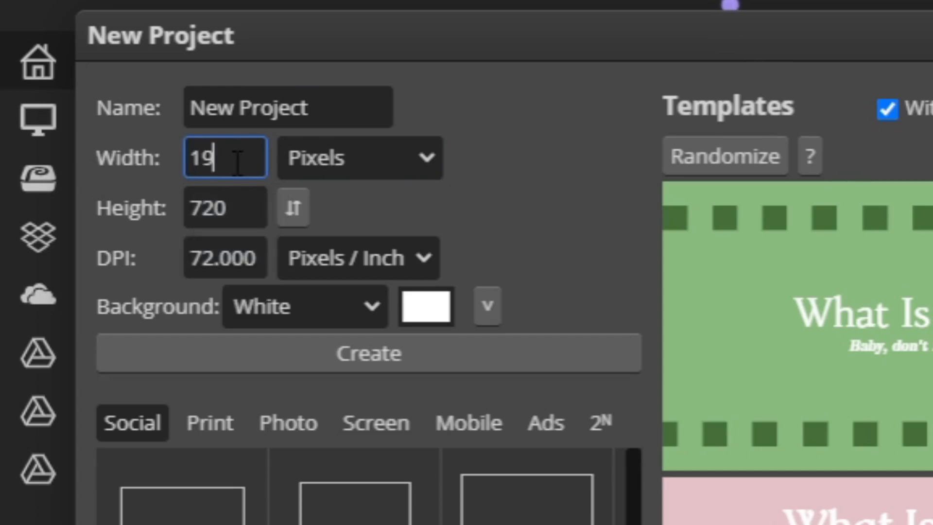
pyautogui.write('20')
# - Set the new project's height to 1080 pixels and create it with a white background
pyautogui.click(251, 206)
pyautogui.press('BackSpace')
pyautogui.press('BackSpace')
pyautogui.press('BackSpace')
pyautogui.write('1080')
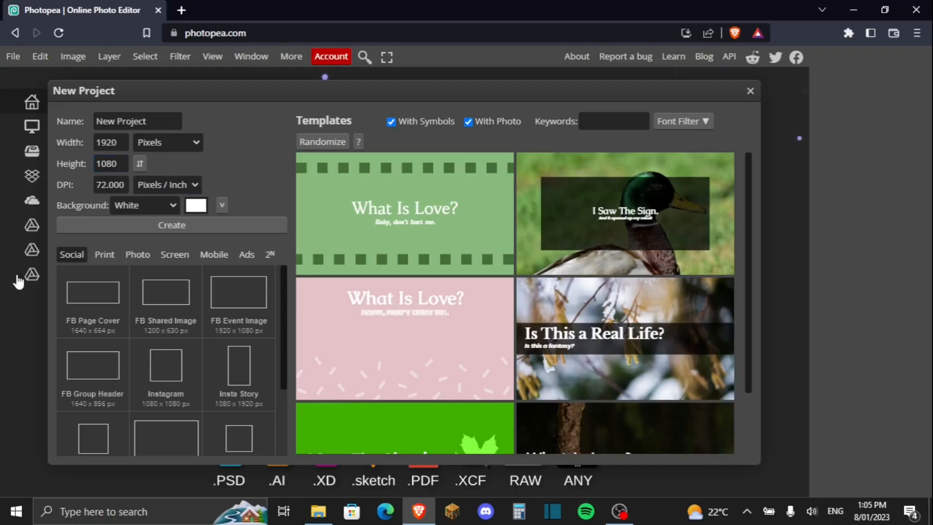
pyautogui.click(75, 208)
pyautogui.click(106, 155)
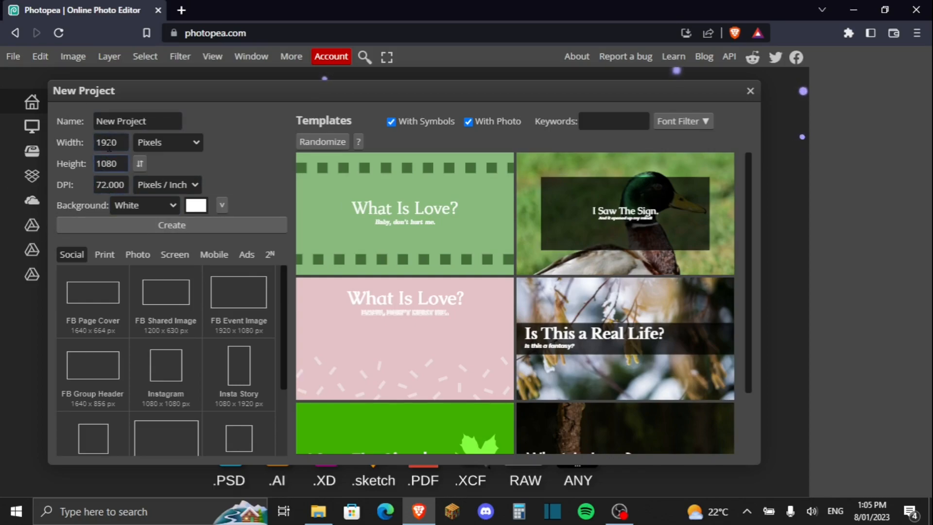
pyautogui.click(112, 225)
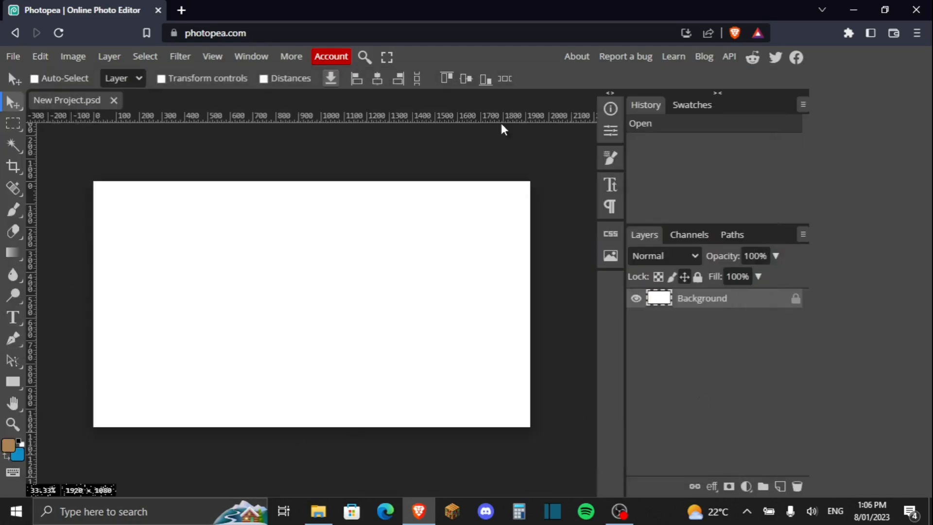
# - Open the "thumbnail tutorial" render from the Youtube images folder and move the character to the right side of the canvas
pyautogui.click(12, 57)
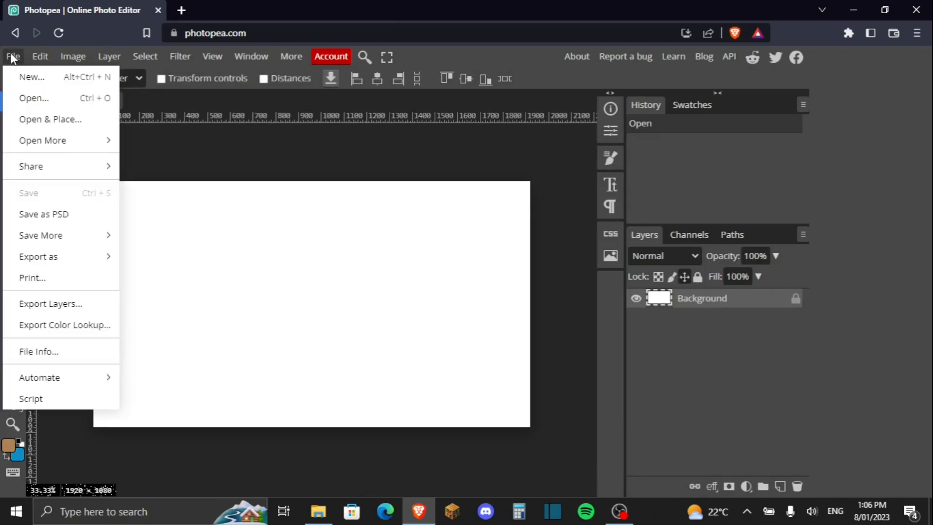
pyautogui.click(20, 103)
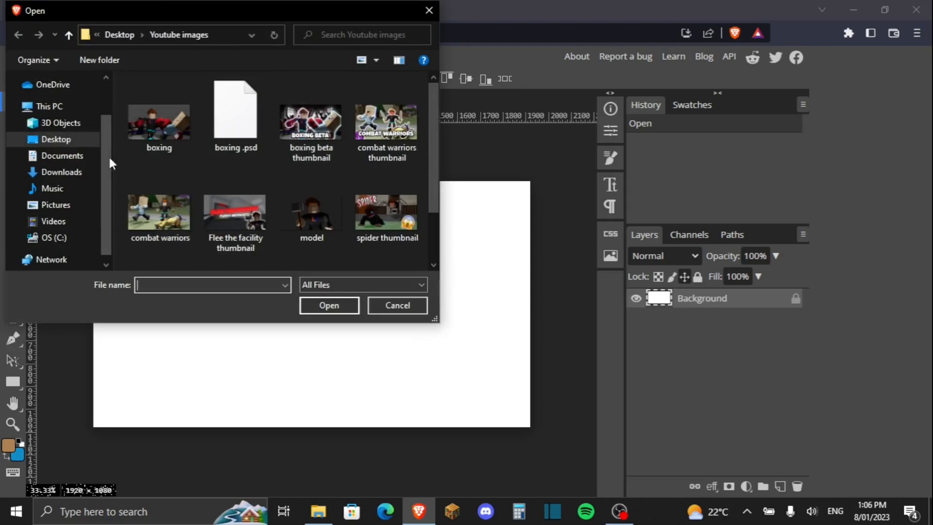
pyautogui.moveTo(433, 106); pyautogui.dragTo(427, 172)
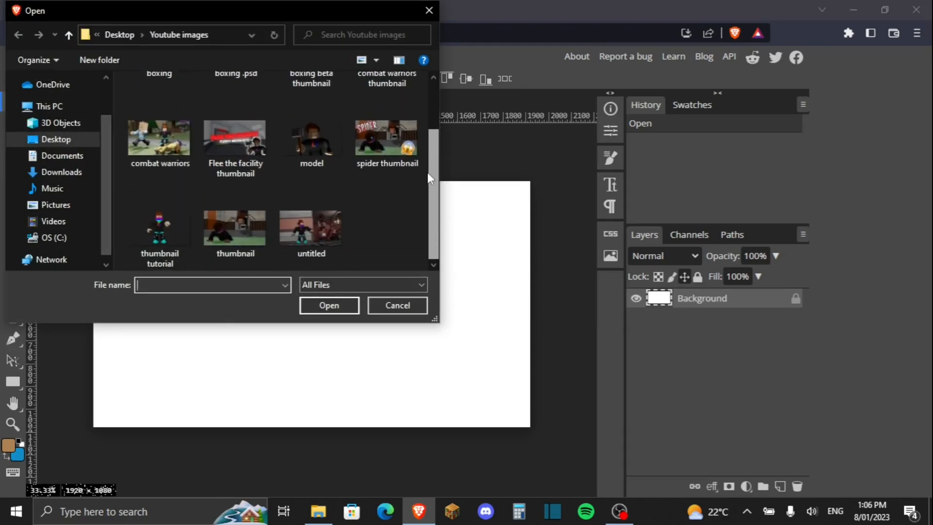
pyautogui.click(162, 241)
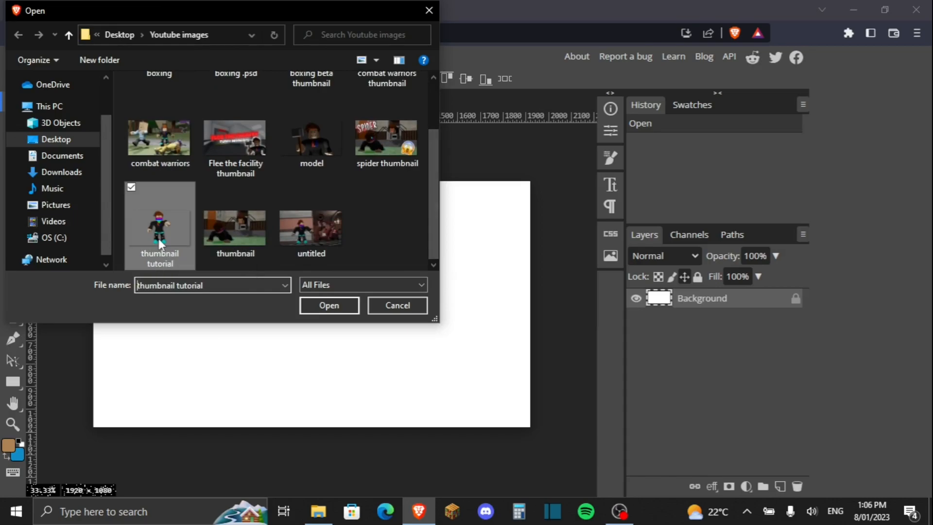
pyautogui.click(329, 304)
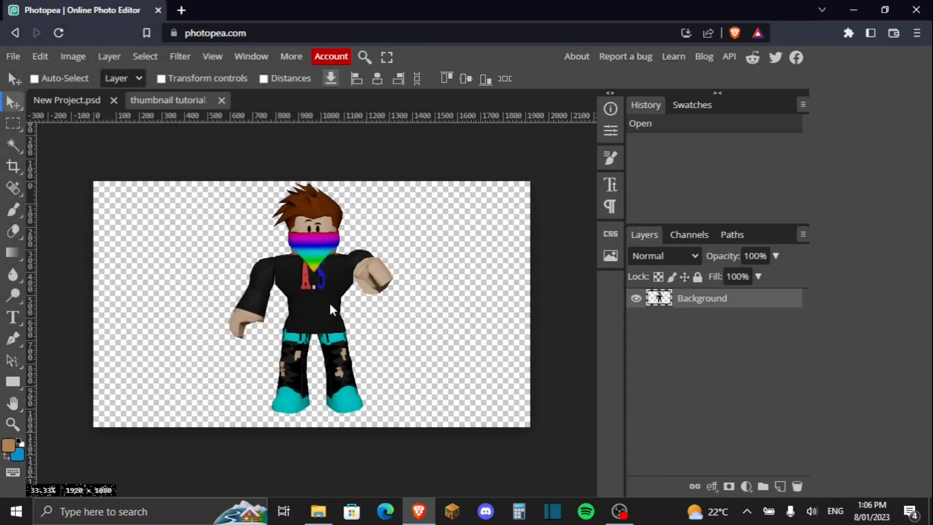
pyautogui.moveTo(305, 290); pyautogui.dragTo(441, 306)
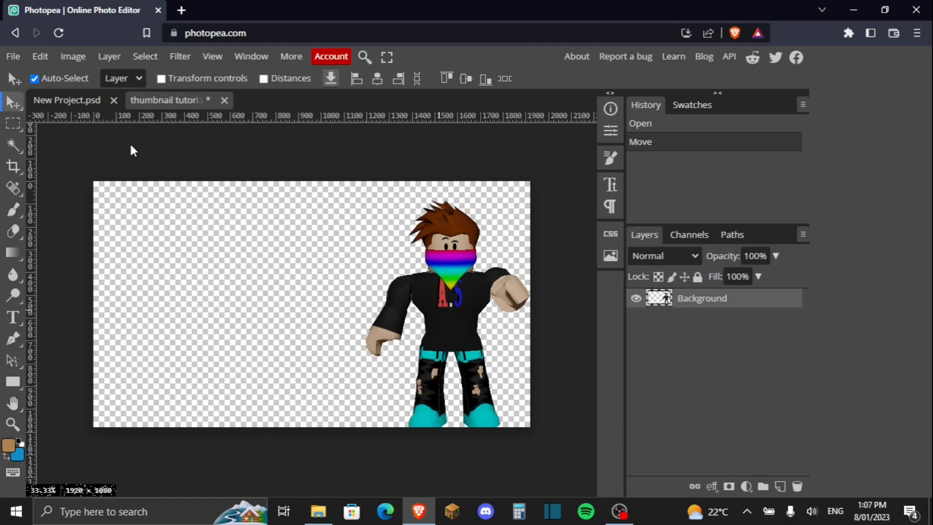
# - Paste the copied game screenshot, allowing clipboard access, and scale it to 186.25% so it covers the whole canvas
pyautogui.hotkey('ctrl', 'v')
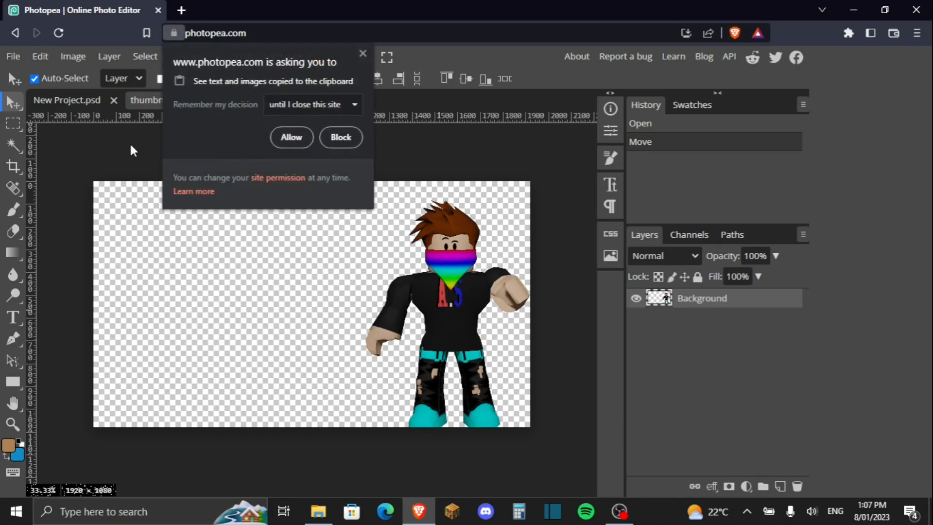
pyautogui.click(291, 137)
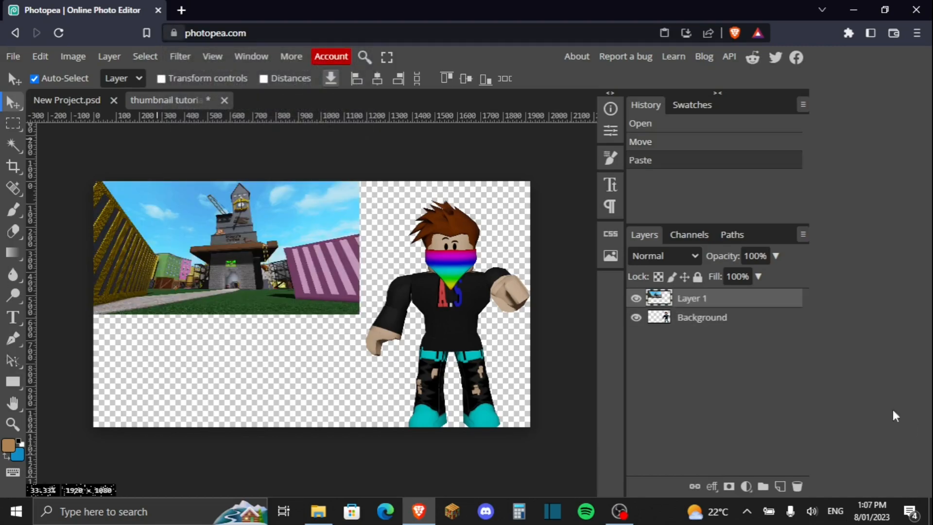
pyautogui.moveTo(177, 227)
pyautogui.mouseDown()
pyautogui.moveTo(188, 237)
pyautogui.moveTo(176, 226)
pyautogui.mouseUp()
pyautogui.click(39, 56)
pyautogui.click(69, 374)
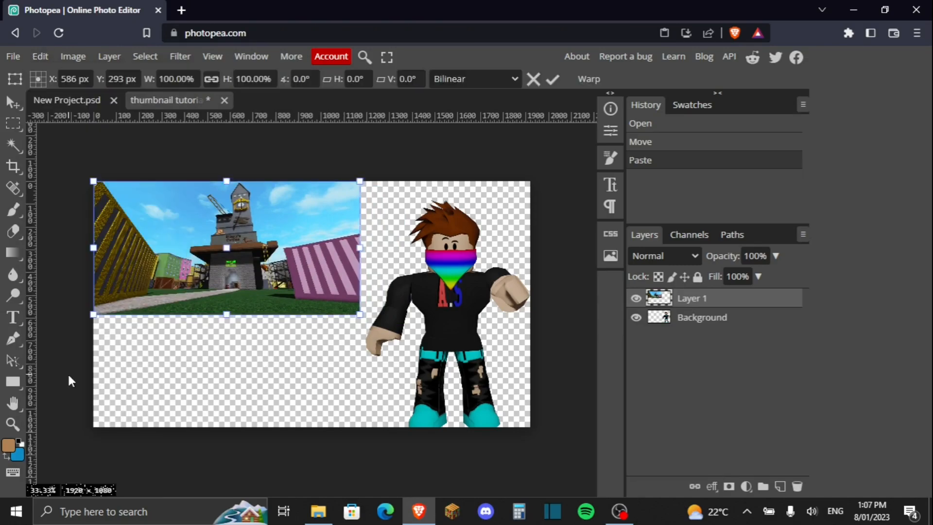
pyautogui.moveTo(360, 314); pyautogui.dragTo(417, 343)
pyautogui.moveTo(434, 373); pyautogui.dragTo(592, 457)
pyautogui.moveTo(538, 377); pyautogui.dragTo(512, 380)
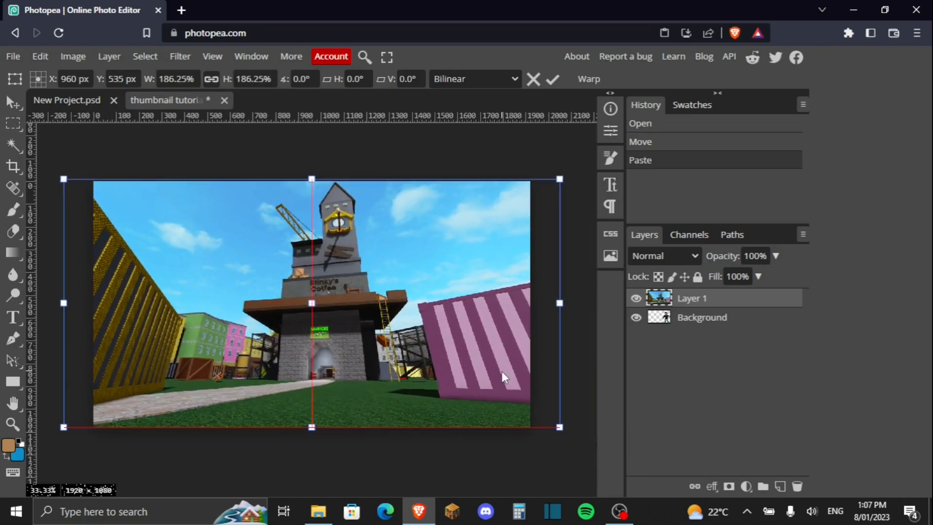
# - Apply the transform, place the character layer above the game screenshot and shift the character slightly down
pyautogui.click(697, 326)
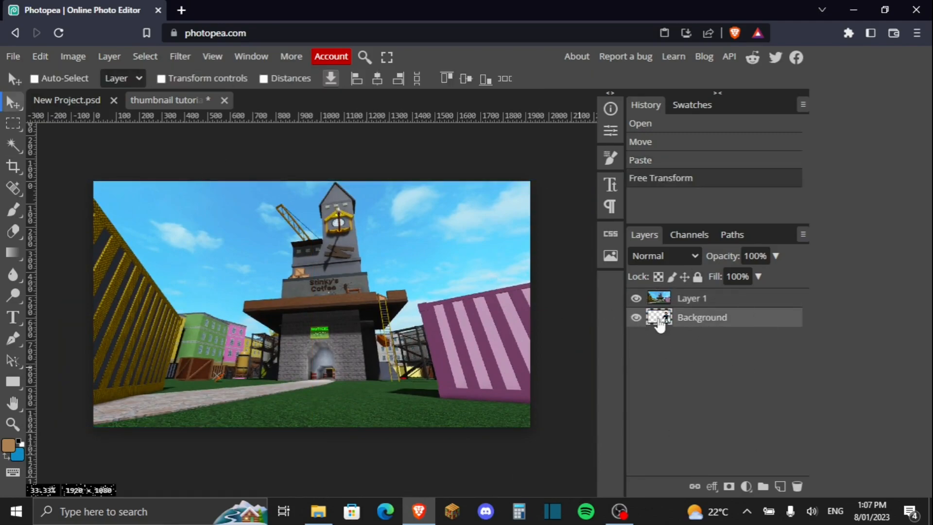
pyautogui.moveTo(662, 327); pyautogui.dragTo(704, 297)
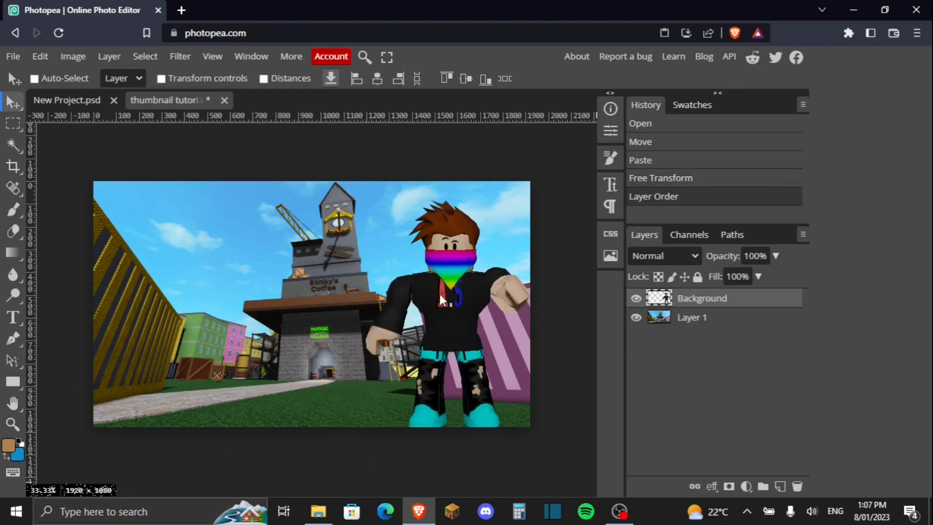
pyautogui.moveTo(440, 294); pyautogui.dragTo(441, 307)
# - Start a Gaussian Blur on the game screenshot layer and preview it at stronger and weaker radii, down to 0.1 px
pyautogui.click(709, 323)
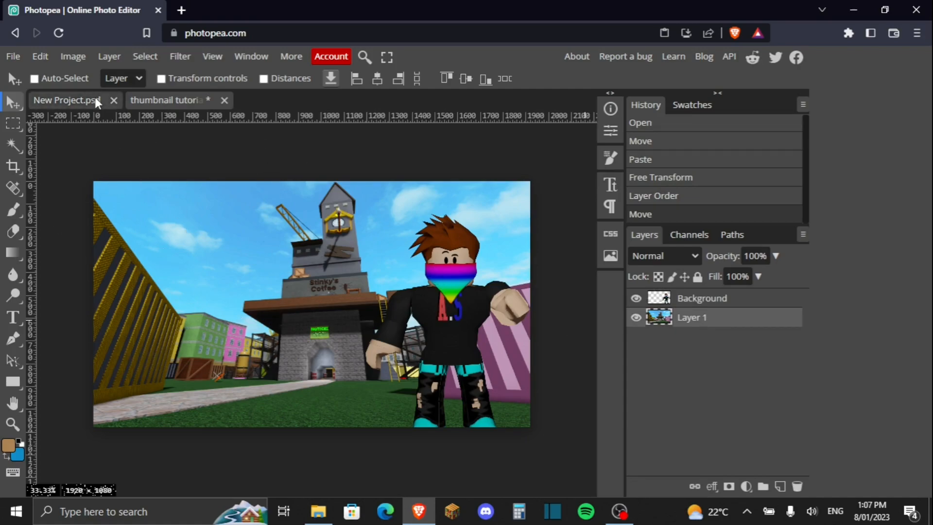
pyautogui.click(15, 334)
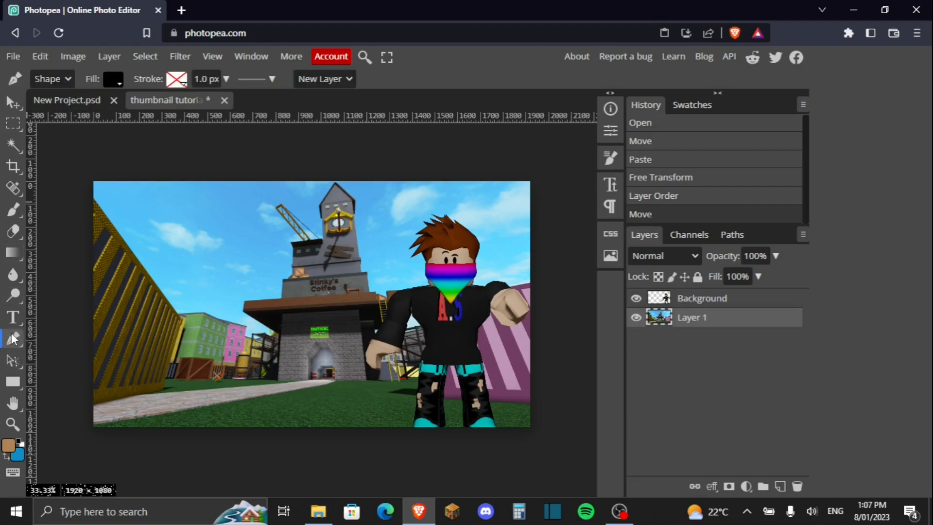
pyautogui.click(179, 58)
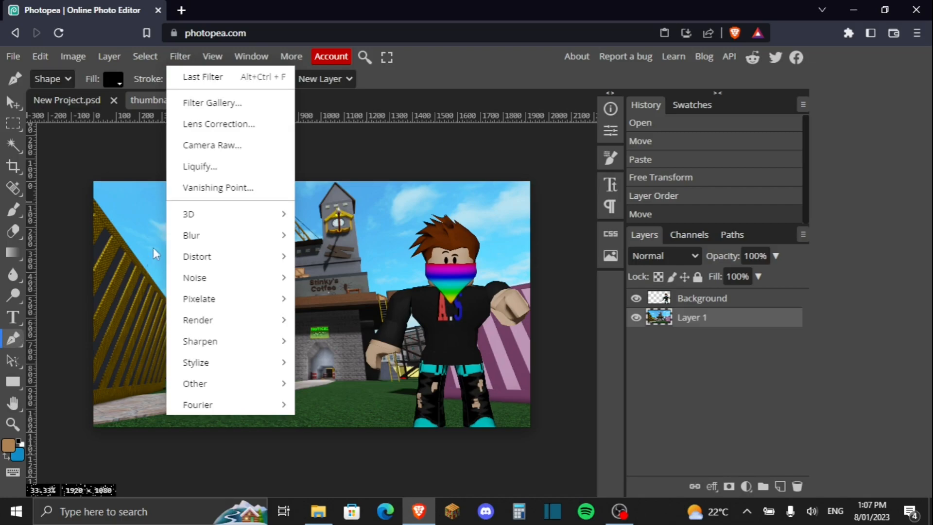
pyautogui.moveTo(183, 241)
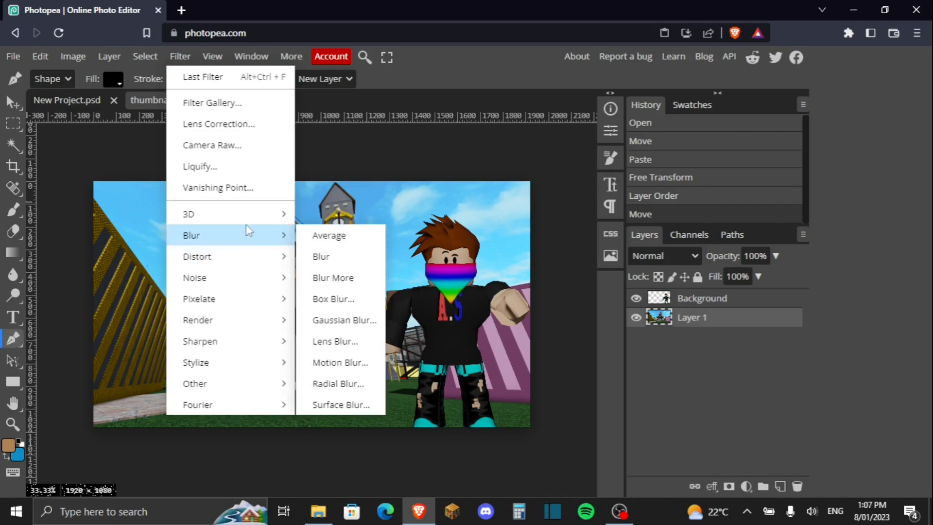
pyautogui.click(342, 321)
pyautogui.moveTo(304, 127); pyautogui.dragTo(353, 98)
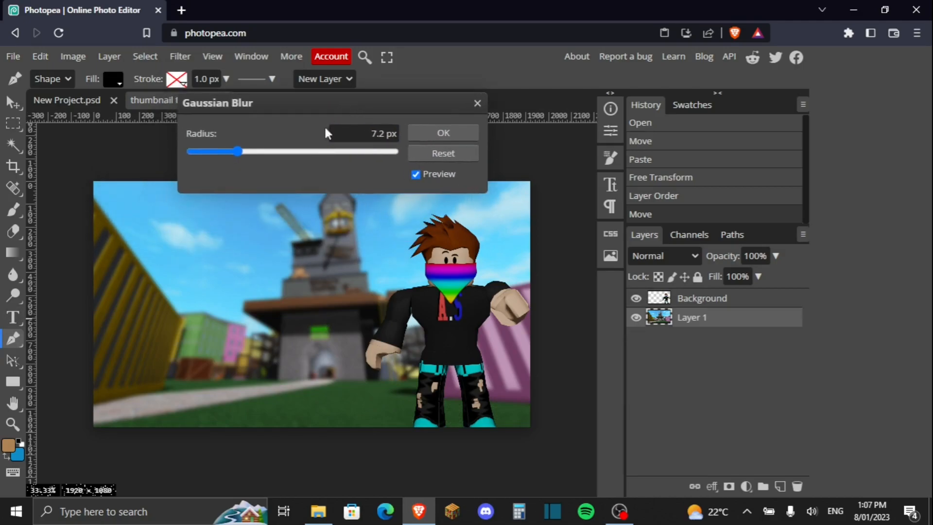
pyautogui.moveTo(235, 152); pyautogui.dragTo(321, 152)
pyautogui.moveTo(233, 148); pyautogui.dragTo(179, 152)
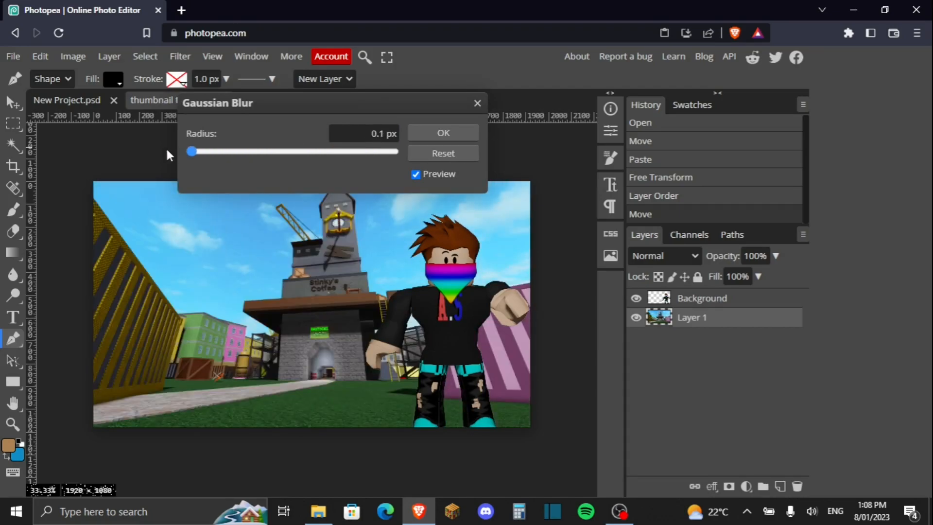
# - Set the Gaussian Blur radius to about 10 px and apply it to the game screenshot
pyautogui.click(381, 139)
pyautogui.hotkey('ctrl', 'a')
pyautogui.press('BackSpace')
pyautogui.write('10')
pyautogui.press('Return')
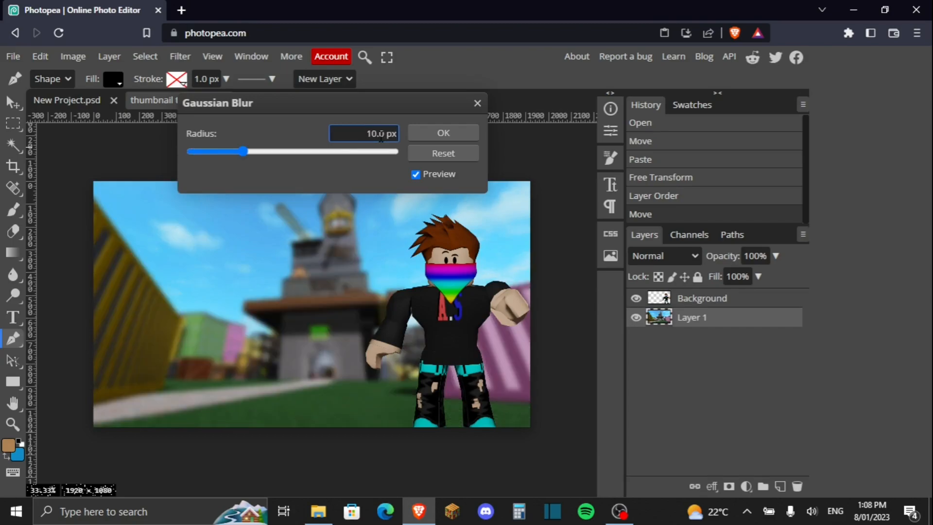
pyautogui.click(245, 152)
pyautogui.moveTo(245, 157); pyautogui.dragTo(248, 157)
pyautogui.click(432, 136)
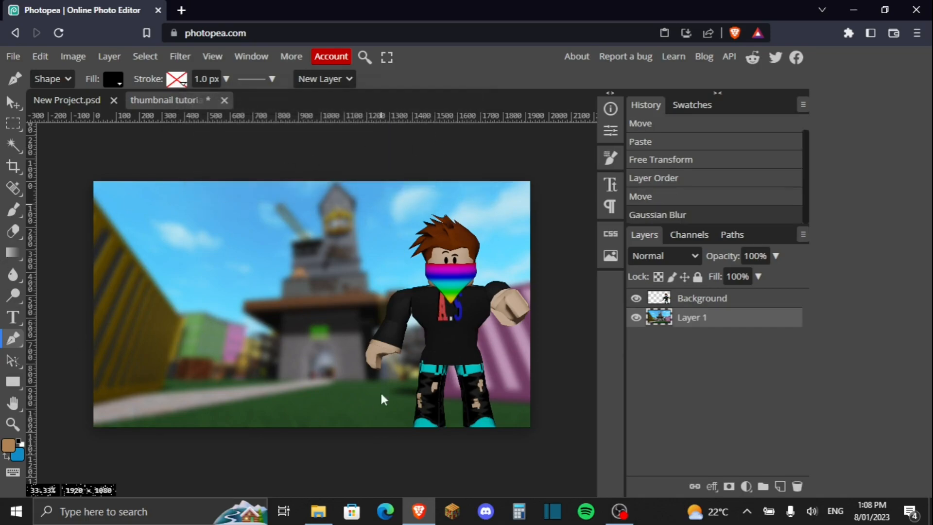
pyautogui.moveTo(453, 320)
pyautogui.mouseDown()
pyautogui.moveTo(402, 368)
pyautogui.moveTo(446, 332)
pyautogui.mouseUp()
pyautogui.click(448, 325)
pyautogui.press('Delete')
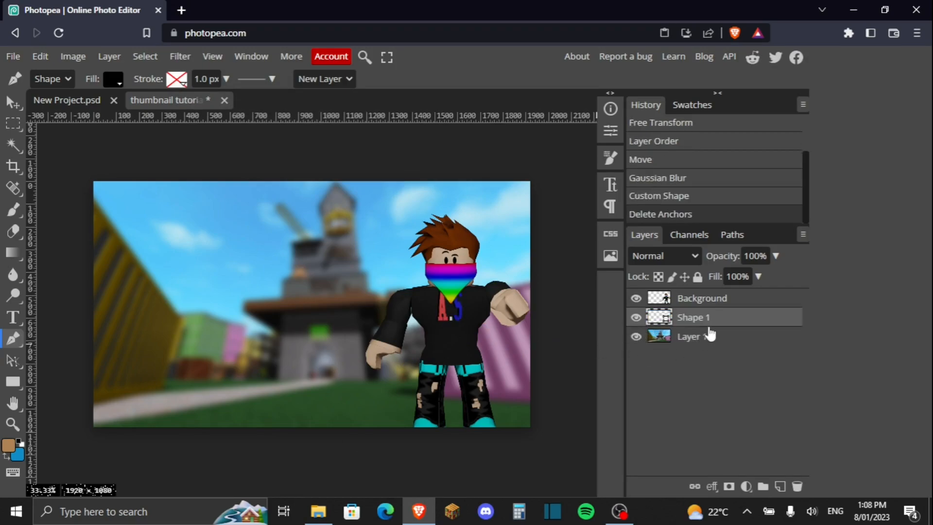
pyautogui.rightClick(718, 322)
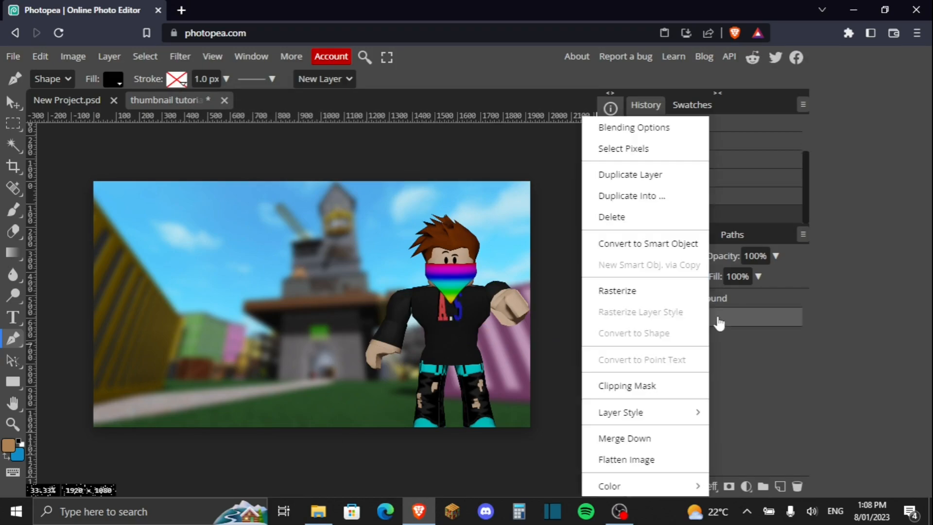
pyautogui.click(617, 218)
pyautogui.click(12, 102)
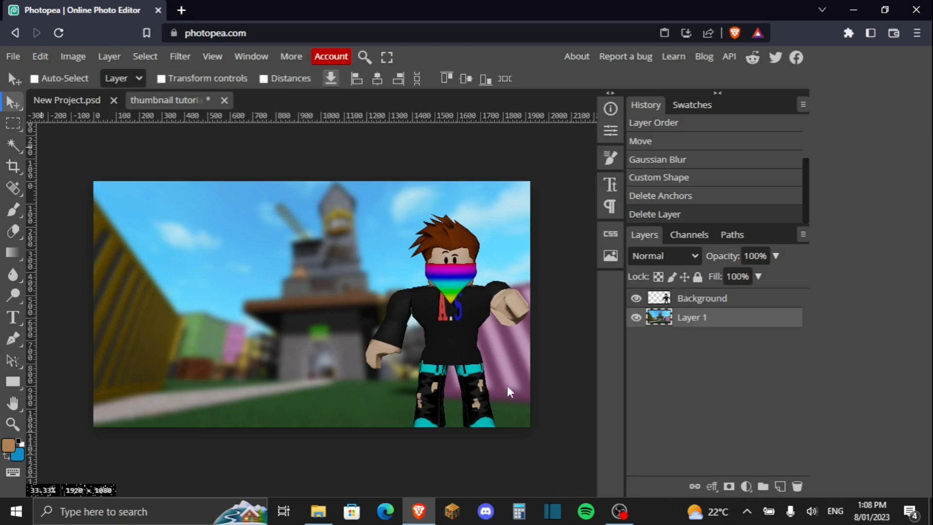
# - Add the text "How to make a Thumbnail" over the sky area, on a layer directly above the game screenshot
pyautogui.click(671, 299)
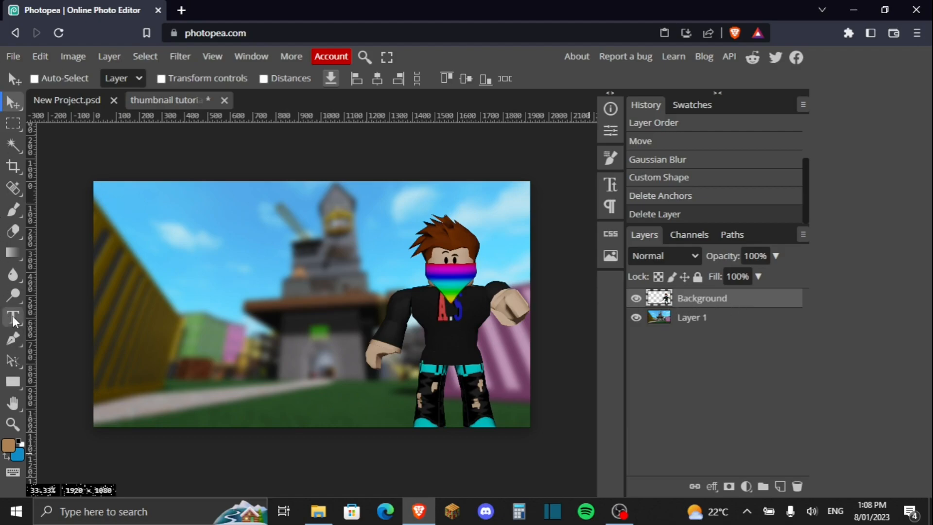
pyautogui.click(720, 322)
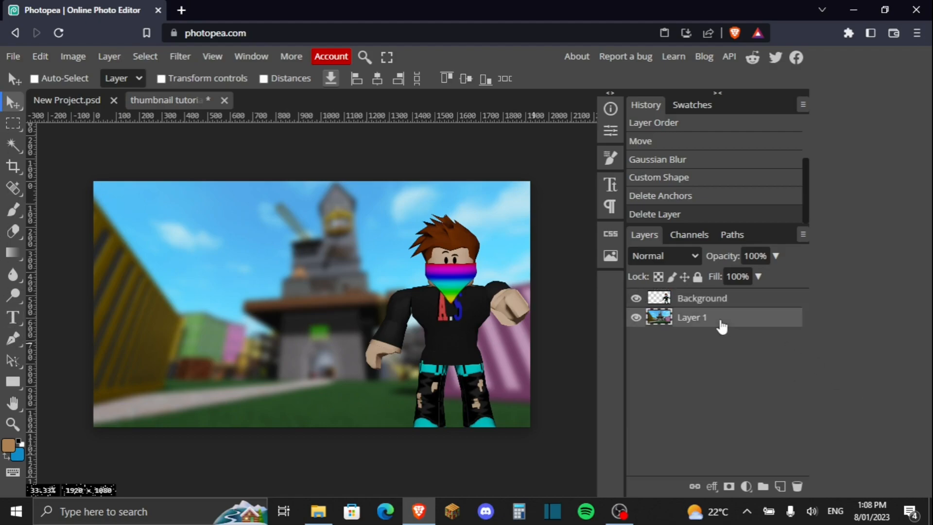
pyautogui.click(14, 322)
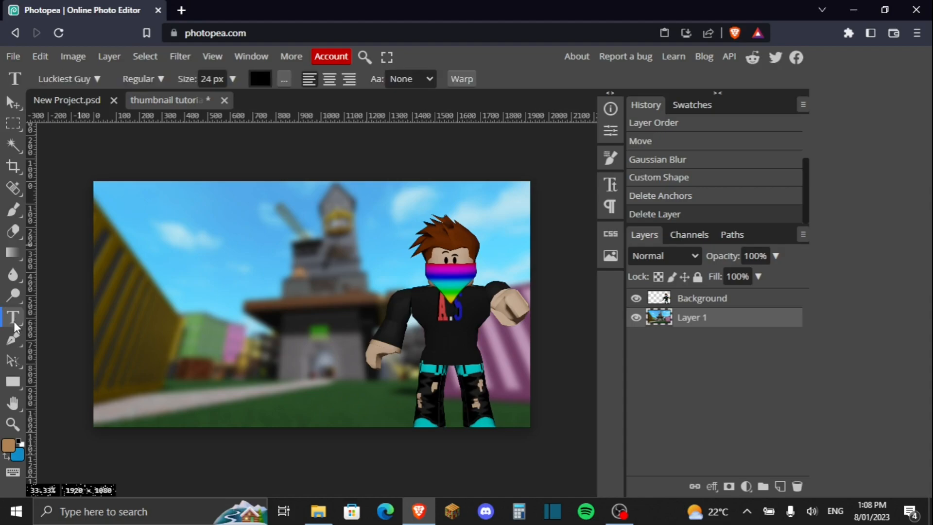
pyautogui.click(121, 272)
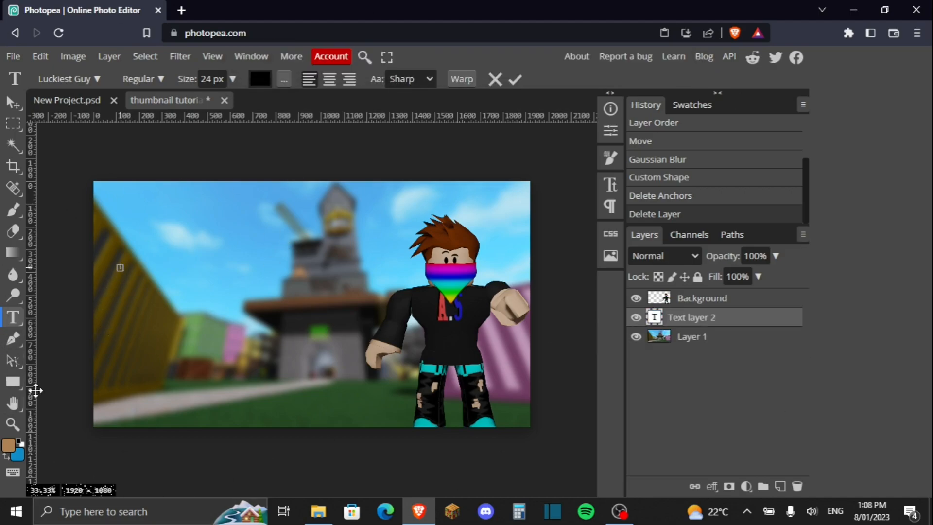
pyautogui.write('how to make makmbnai')
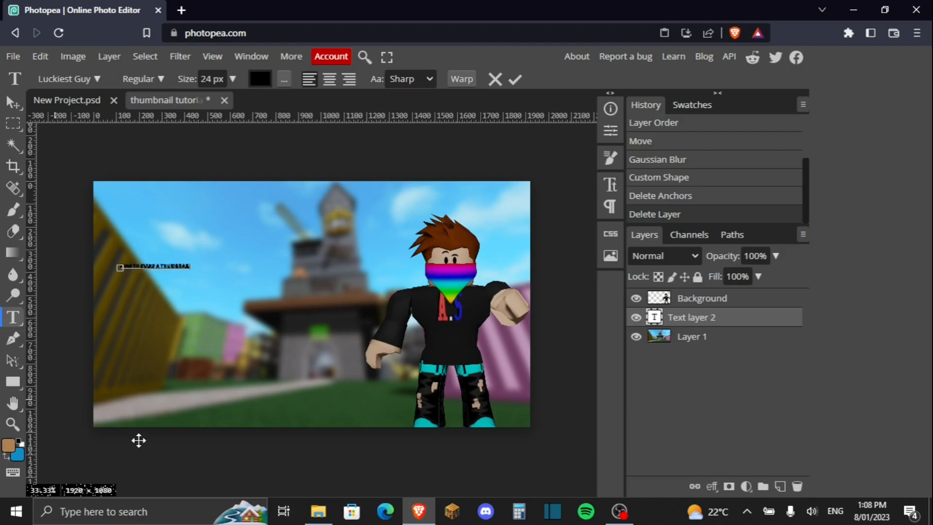
# - Enlarge the whole title text, trying a font size of 200 px and settling on 150 px
pyautogui.hotkey('ctrl', 'a')
pyautogui.moveTo(211, 78); pyautogui.dragTo(182, 81)
pyautogui.press('BackSpace')
pyautogui.write('200')
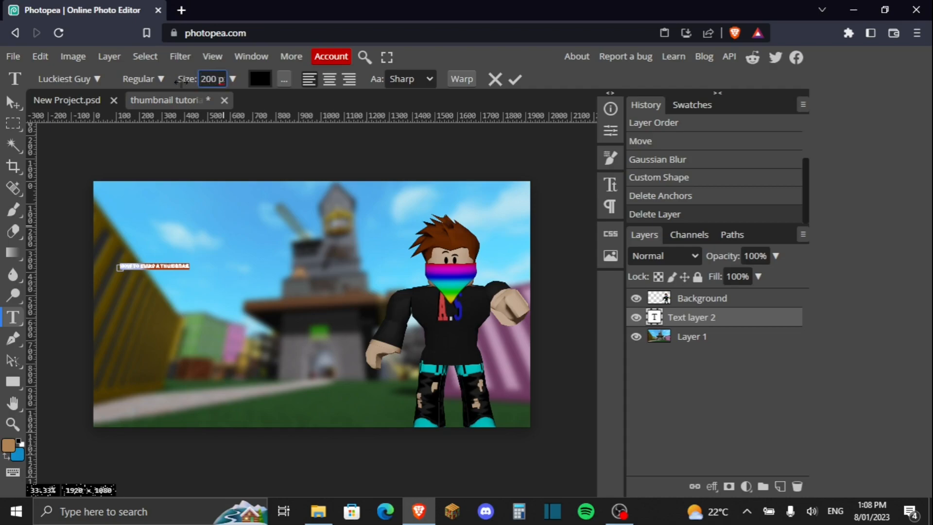
pyautogui.press('Return')
pyautogui.click(221, 79)
pyautogui.moveTo(212, 79); pyautogui.dragTo(1, 58)
pyautogui.press('BackSpace')
pyautogui.write('15')
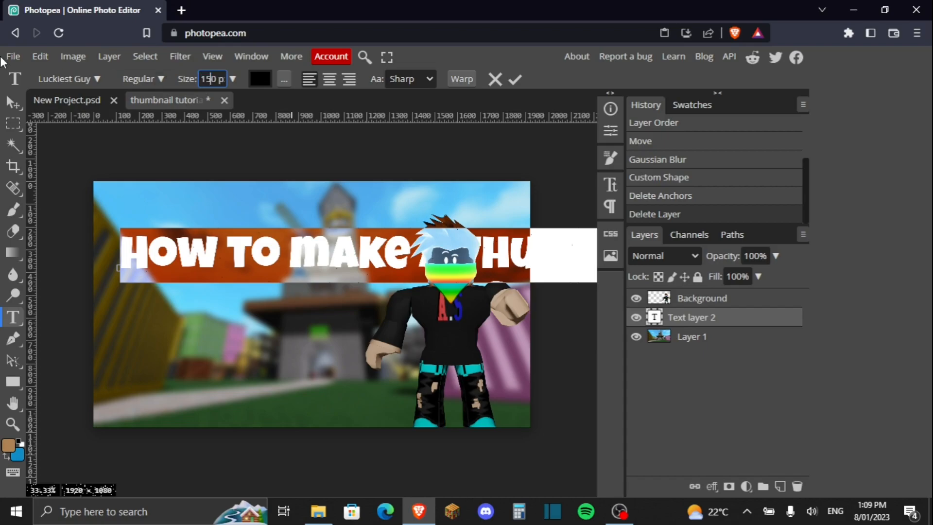
pyautogui.press('Return')
# - Break the title onto a second line before "a Thumbnail" and browse the available fonts
pyautogui.click(338, 268)
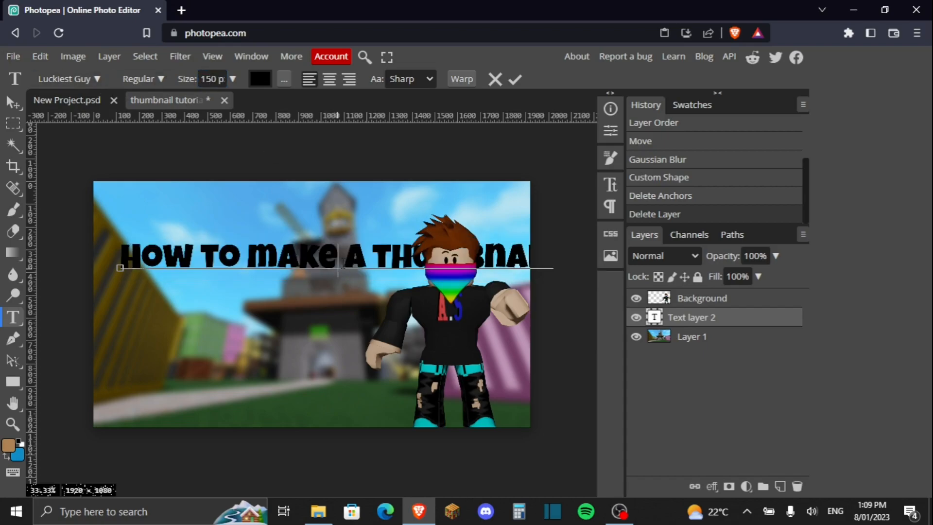
pyautogui.press('Return')
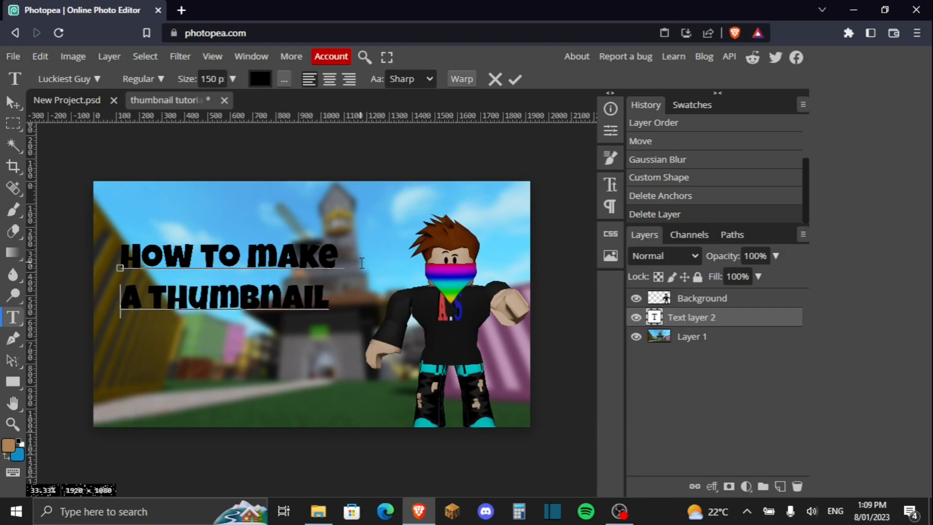
pyautogui.click(121, 265)
pyautogui.click(77, 77)
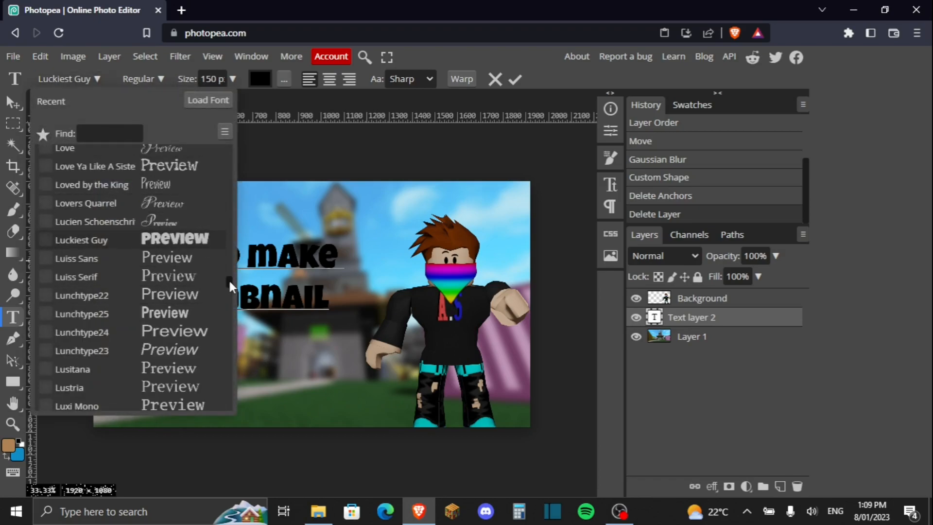
pyautogui.scroll(-10, 228, 279)
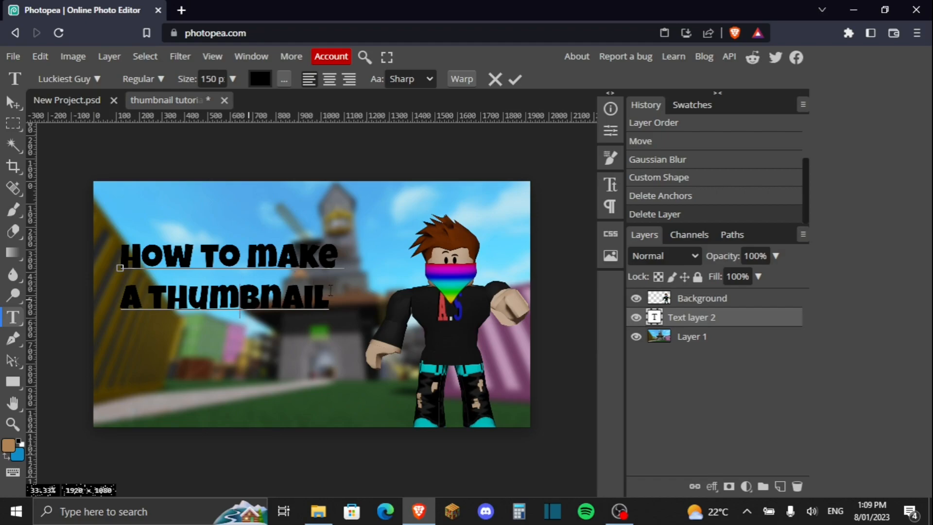
# - Recolor both lines of the title text to white (ffffff)
pyautogui.moveTo(332, 293); pyautogui.dragTo(121, 246)
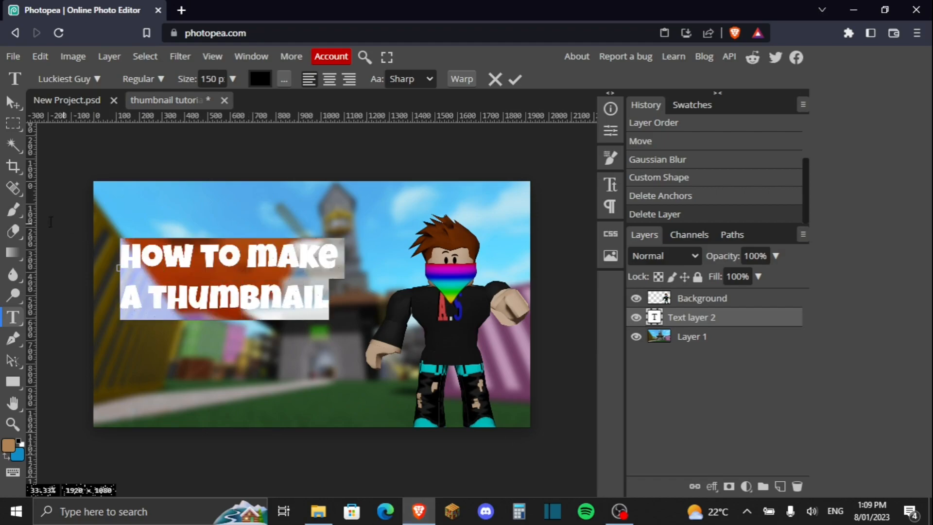
pyautogui.click(258, 83)
pyautogui.moveTo(163, 198); pyautogui.dragTo(2, 116)
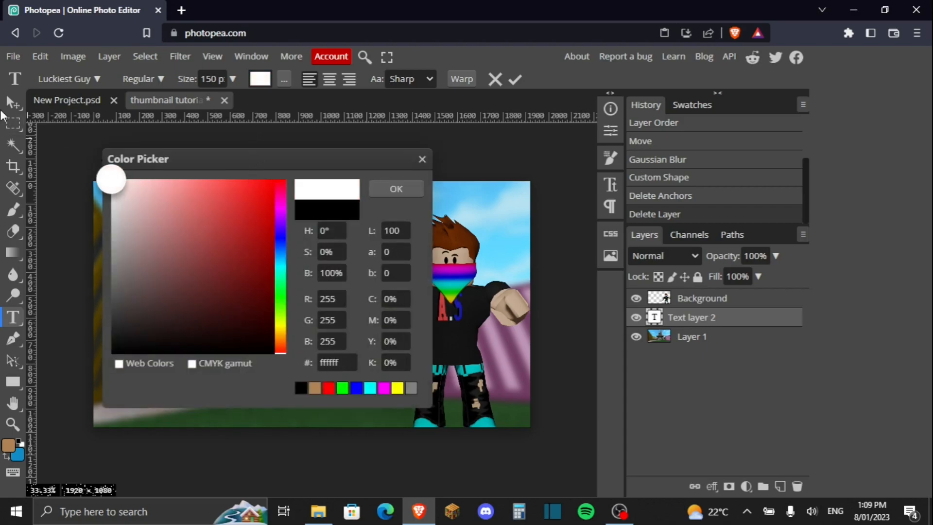
pyautogui.click(403, 189)
pyautogui.click(217, 291)
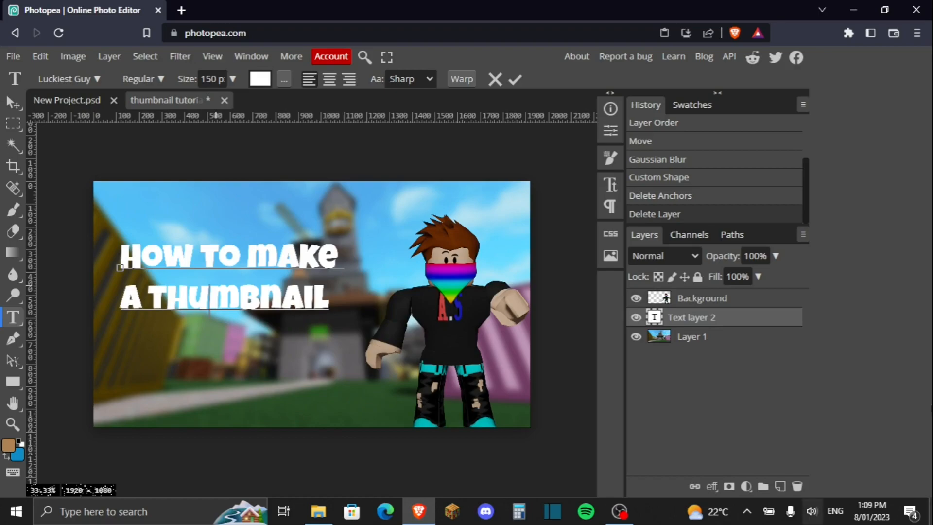
# - Add a black 10 px outside stroke to the title through the text layer's style settings
pyautogui.doubleClick(731, 324)
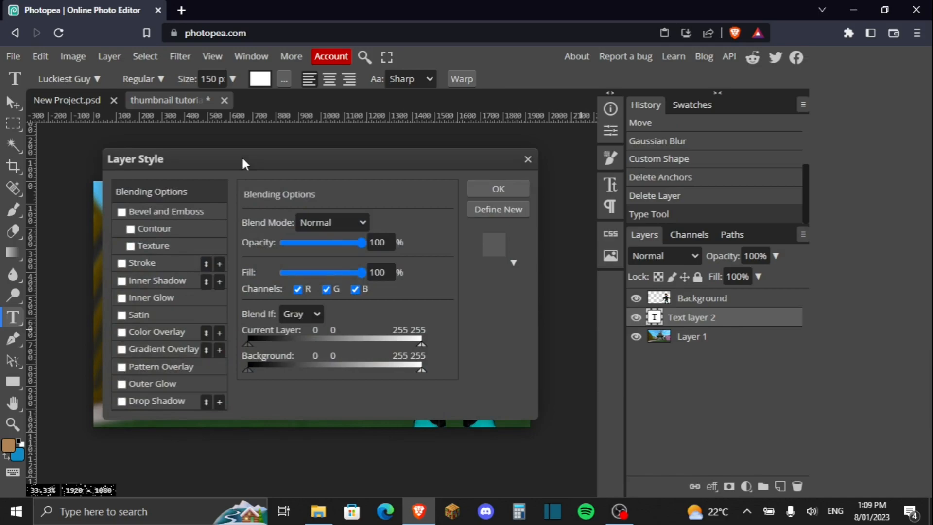
pyautogui.moveTo(243, 163); pyautogui.dragTo(547, 161)
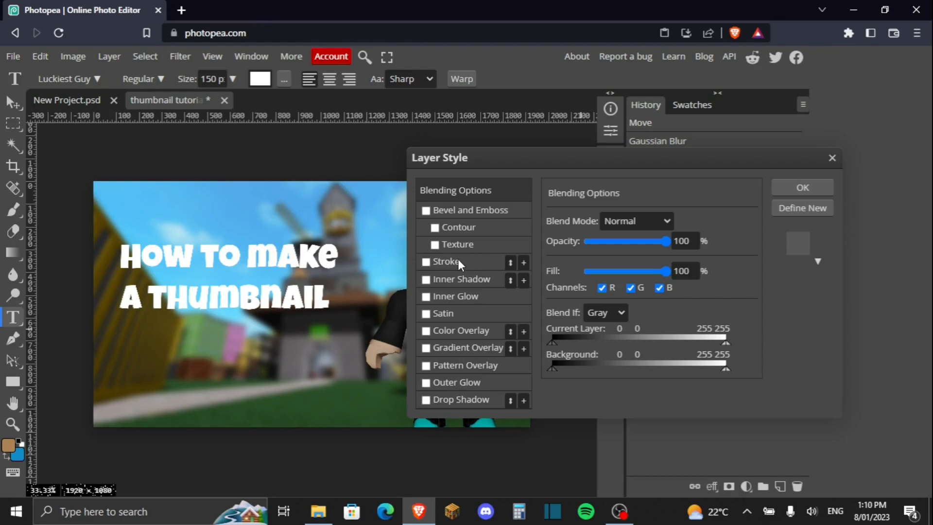
pyautogui.click(477, 262)
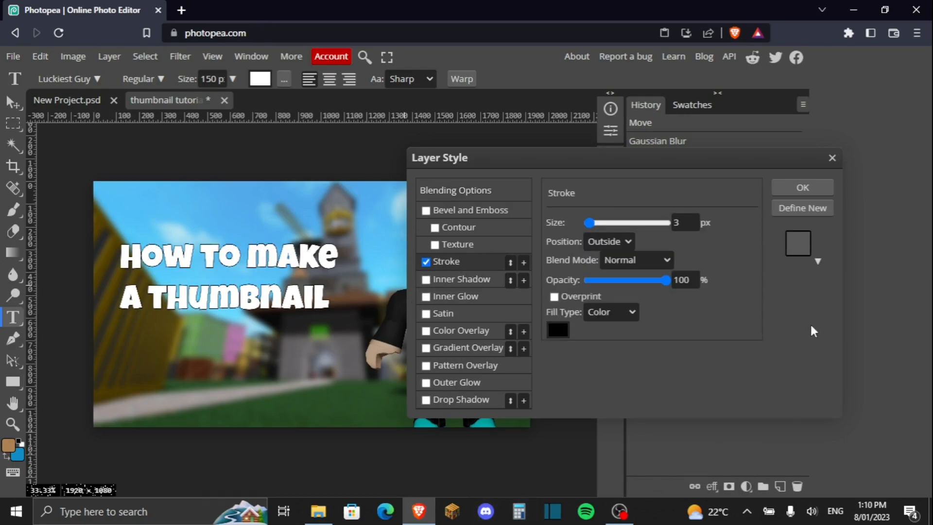
pyautogui.click(689, 223)
pyautogui.press('Return')
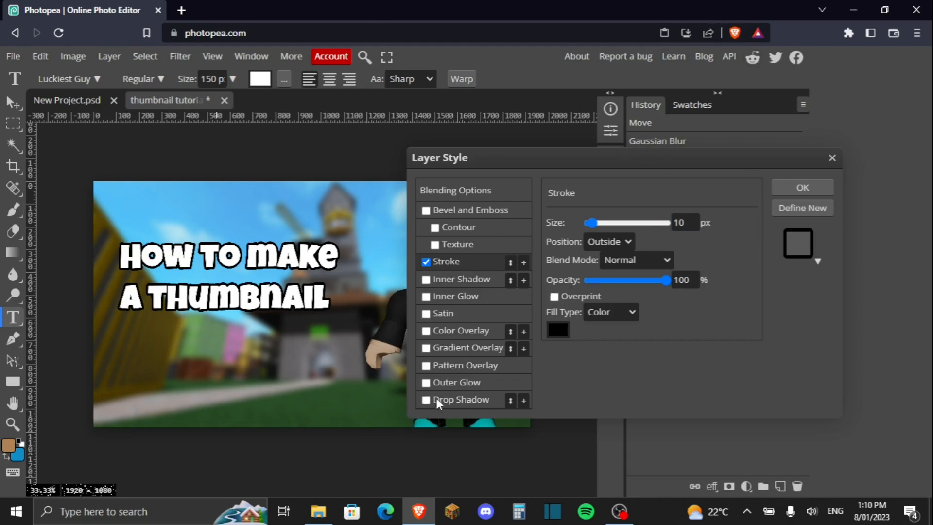
# - Add a white outer glow to the title and set its size to 146 px
pyautogui.click(444, 383)
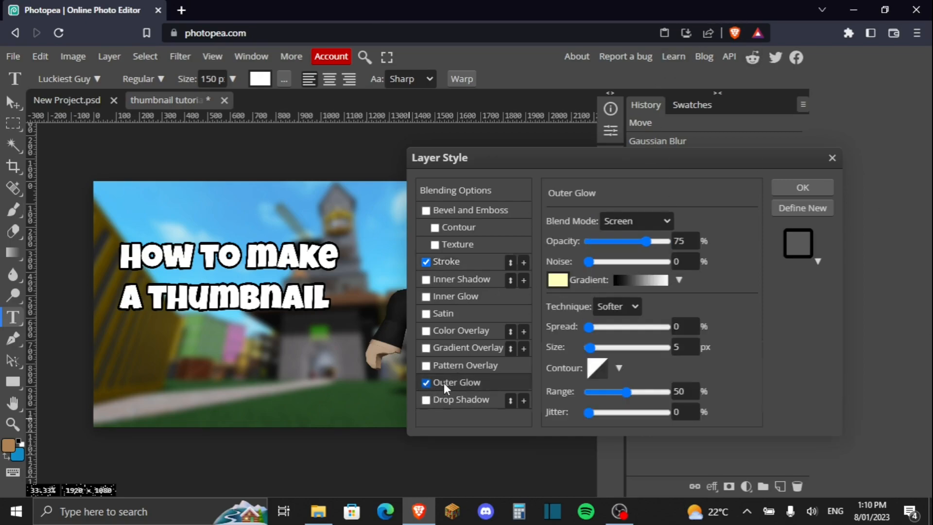
pyautogui.click(558, 280)
pyautogui.click(111, 179)
pyautogui.click(413, 196)
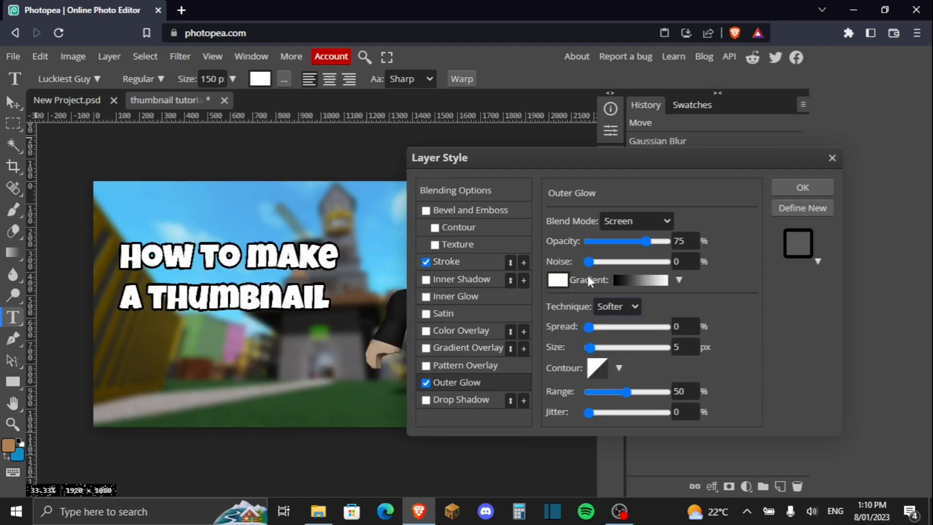
pyautogui.moveTo(590, 346); pyautogui.dragTo(645, 348)
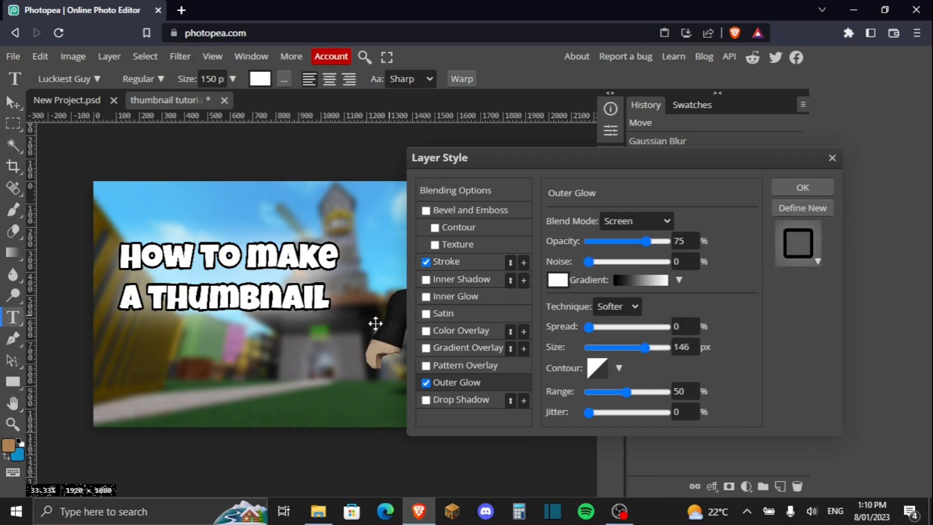
# - Compare the title with and without the outer glow and set the glow's opacity to 50%
pyautogui.click(426, 383)
pyautogui.click(426, 384)
pyautogui.moveTo(633, 240); pyautogui.dragTo(629, 239)
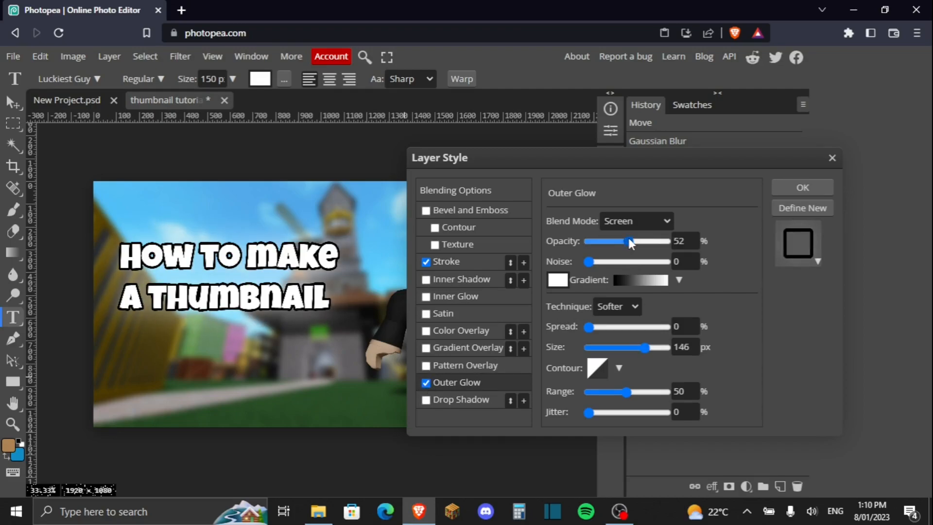
pyautogui.click(690, 241)
pyautogui.press('BackSpace')
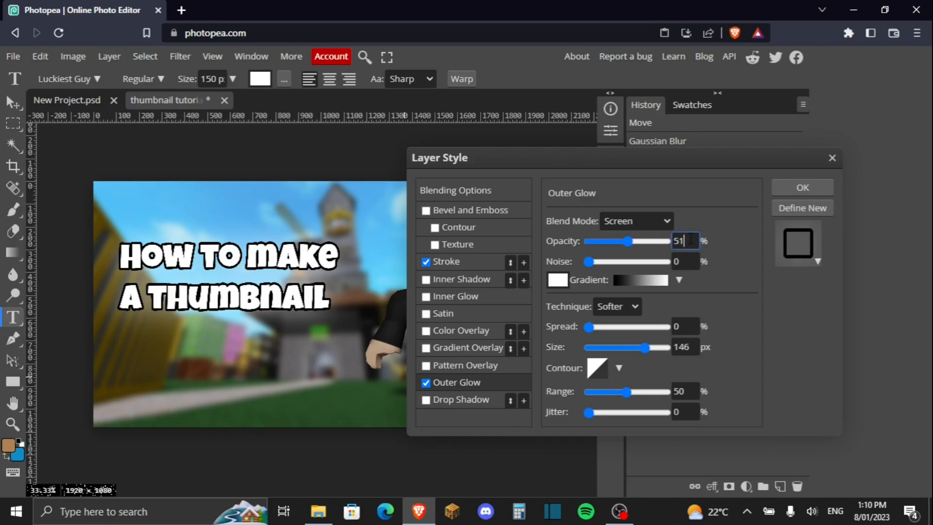
pyautogui.write('0')
pyautogui.press('Return')
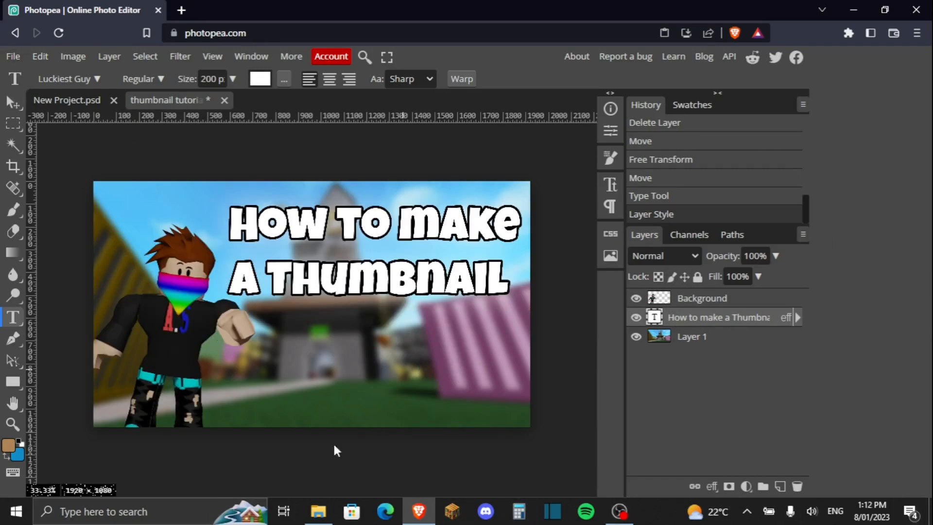
# - Add a white (ffffff) 10 px outside stroke to the Roblox character layer
pyautogui.doubleClick(739, 299)
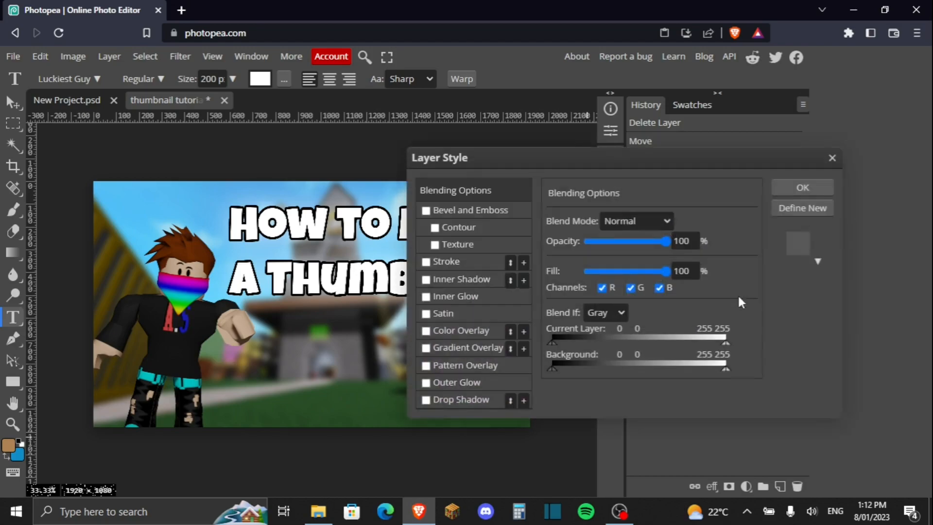
pyautogui.click(426, 262)
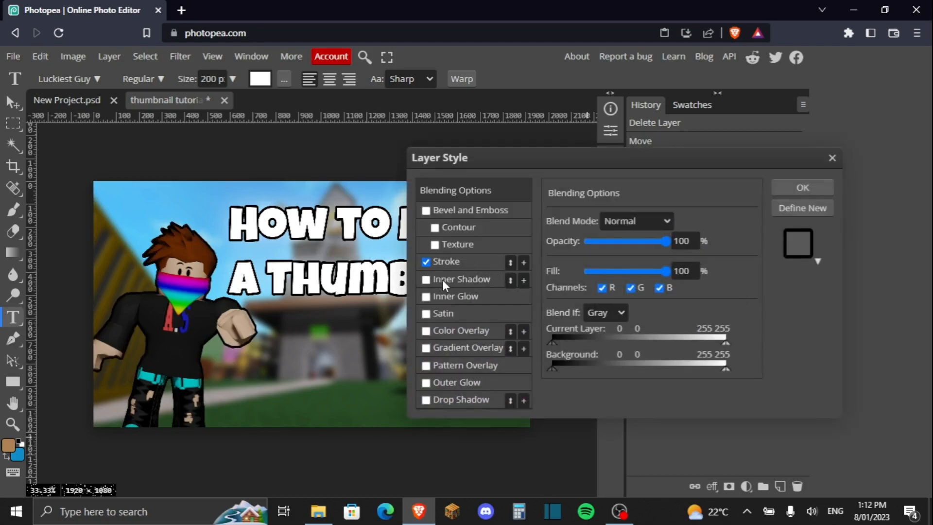
pyautogui.click(453, 261)
pyautogui.click(557, 330)
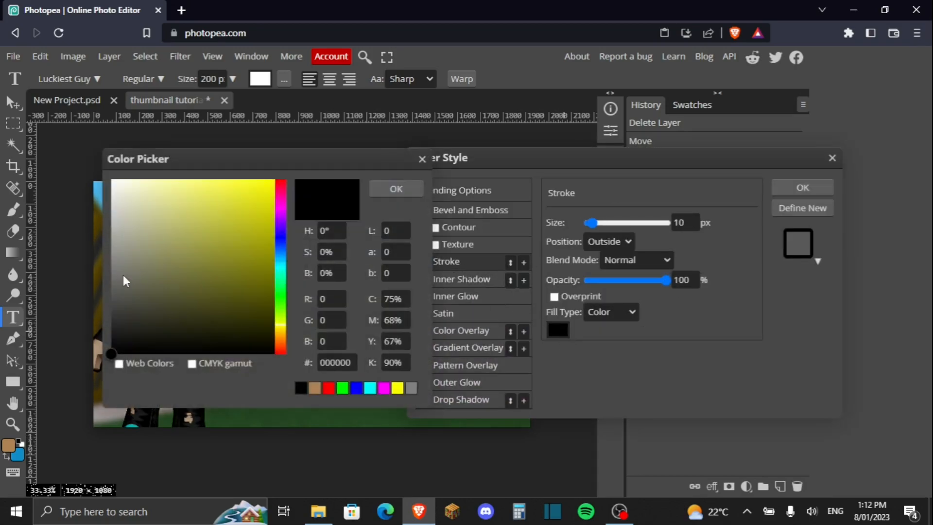
pyautogui.moveTo(125, 277); pyautogui.dragTo(111, 179)
pyautogui.moveTo(3, 106); pyautogui.dragTo(32, 152)
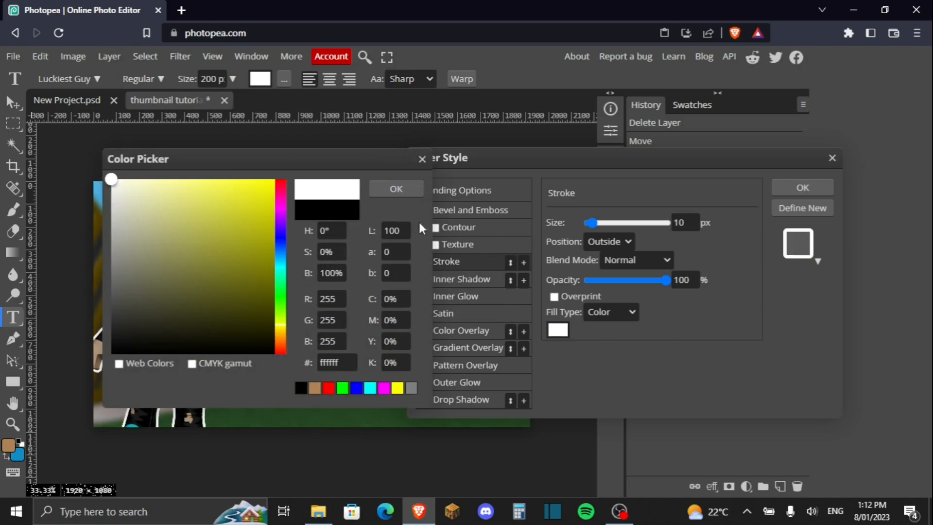
pyautogui.click(385, 189)
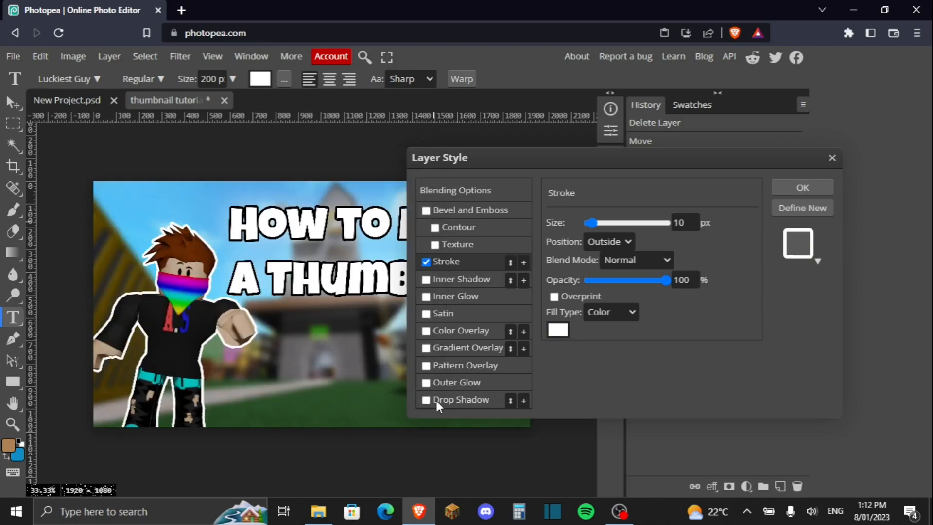
# - Add a white outer glow to the character with 54% opacity and a size of 86 px
pyautogui.click(428, 385)
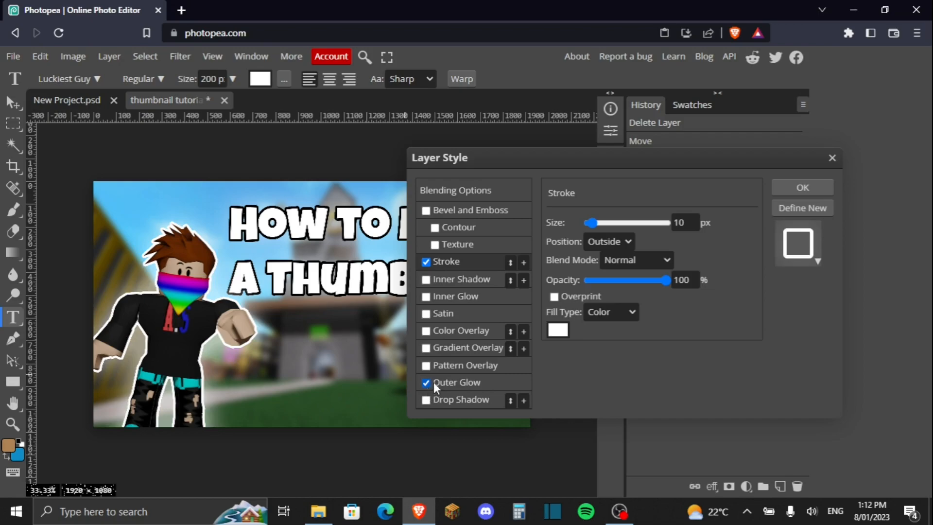
pyautogui.click(437, 381)
pyautogui.moveTo(627, 242); pyautogui.dragTo(604, 243)
pyautogui.moveTo(642, 348); pyautogui.dragTo(624, 347)
pyautogui.moveTo(603, 243); pyautogui.dragTo(606, 242)
pyautogui.moveTo(725, 241); pyautogui.dragTo(632, 250)
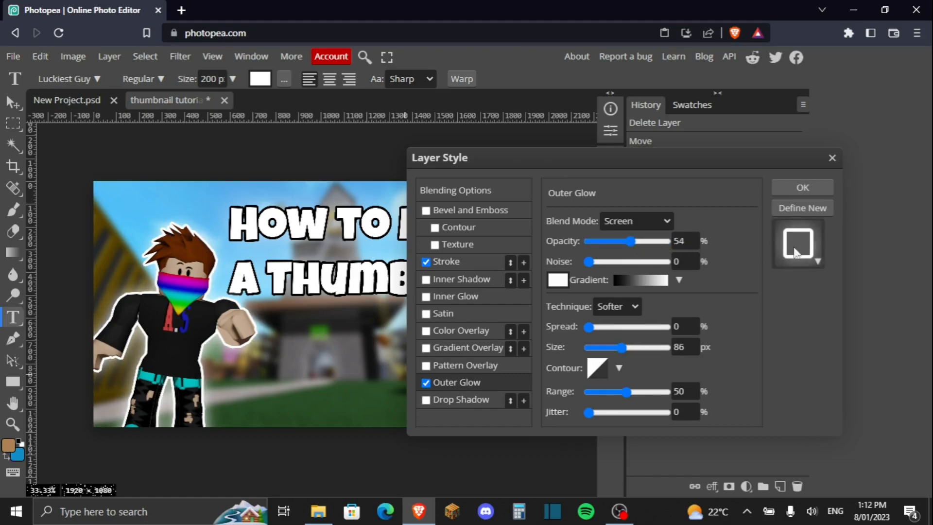
pyautogui.click(797, 188)
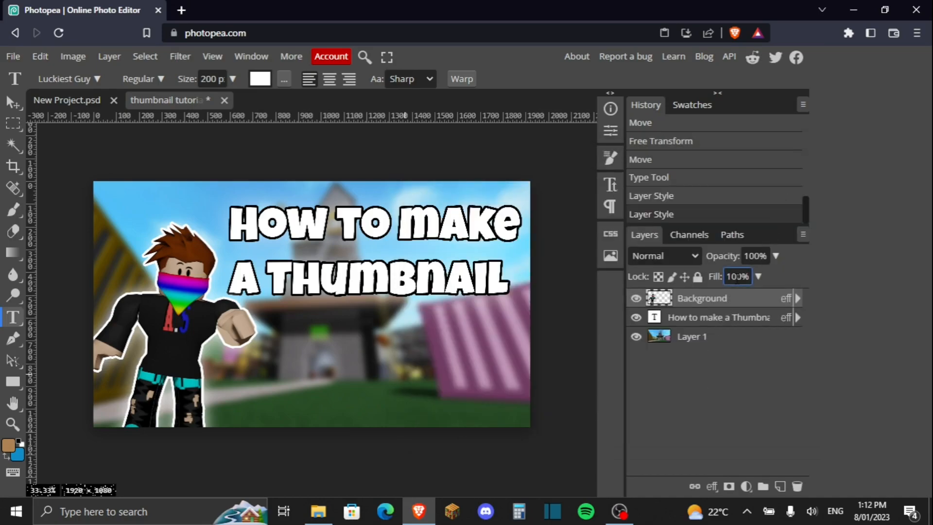
# - Duplicate the character layer, place the copy beneath the original, and nudge it on the canvas
pyautogui.hotkey('ctrl', 'j')
pyautogui.moveTo(738, 307); pyautogui.dragTo(767, 326)
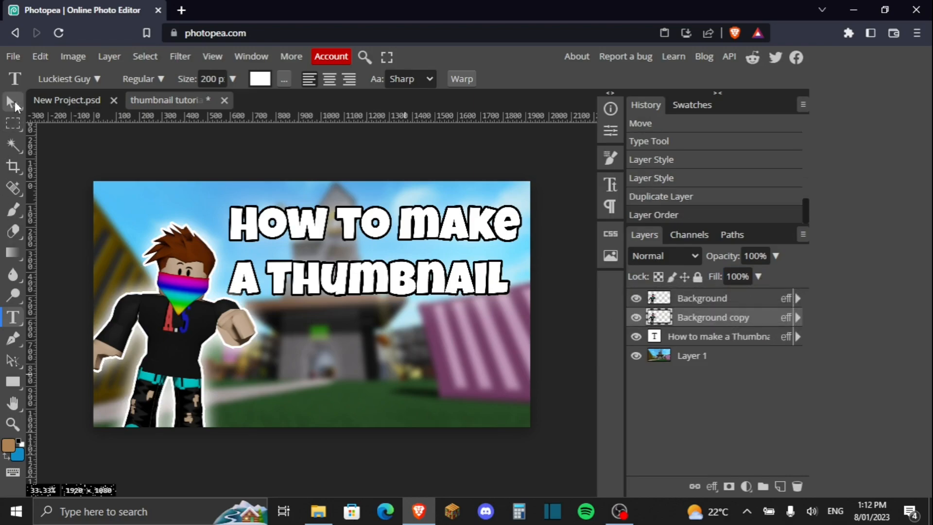
pyautogui.click(15, 101)
pyautogui.moveTo(178, 281); pyautogui.dragTo(192, 297)
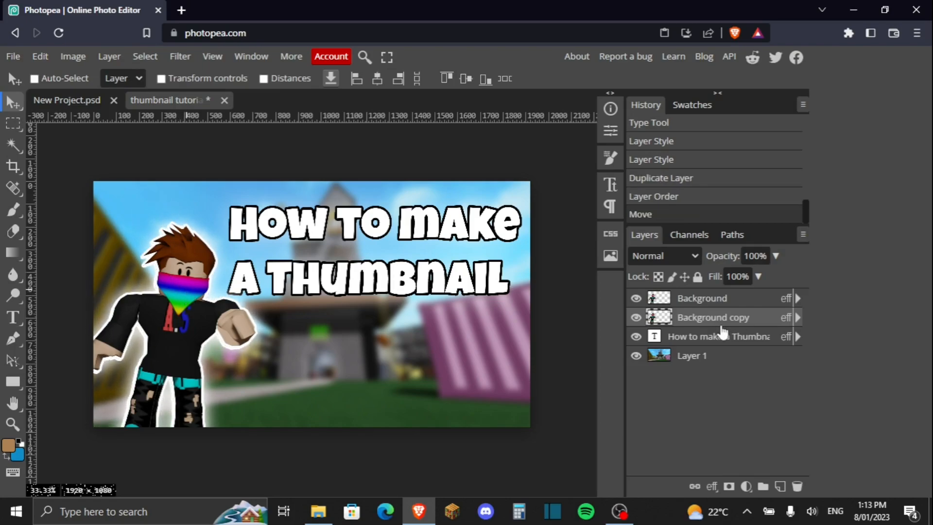
# - Set the stroke size of the character copy to 23 px
pyautogui.doubleClick(761, 329)
pyautogui.click(454, 262)
pyautogui.moveTo(593, 226); pyautogui.dragTo(598, 227)
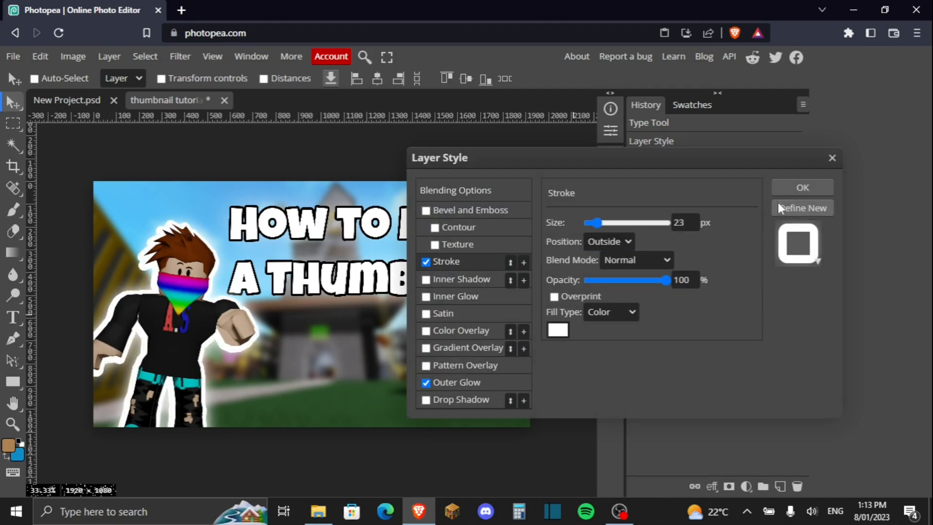
pyautogui.click(777, 185)
# - Recolor the character copy's stroke to a muted blue (4747ce)
pyautogui.doubleClick(761, 320)
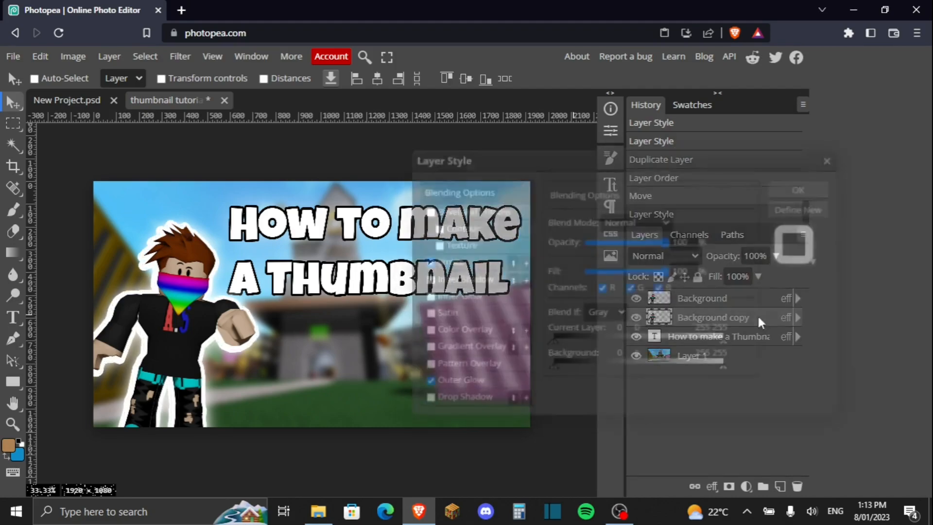
pyautogui.click(463, 265)
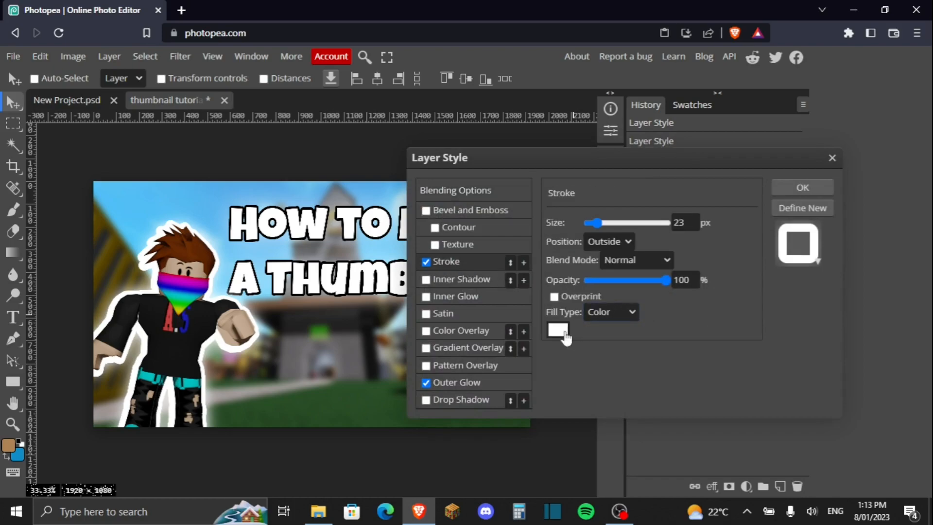
pyautogui.click(560, 331)
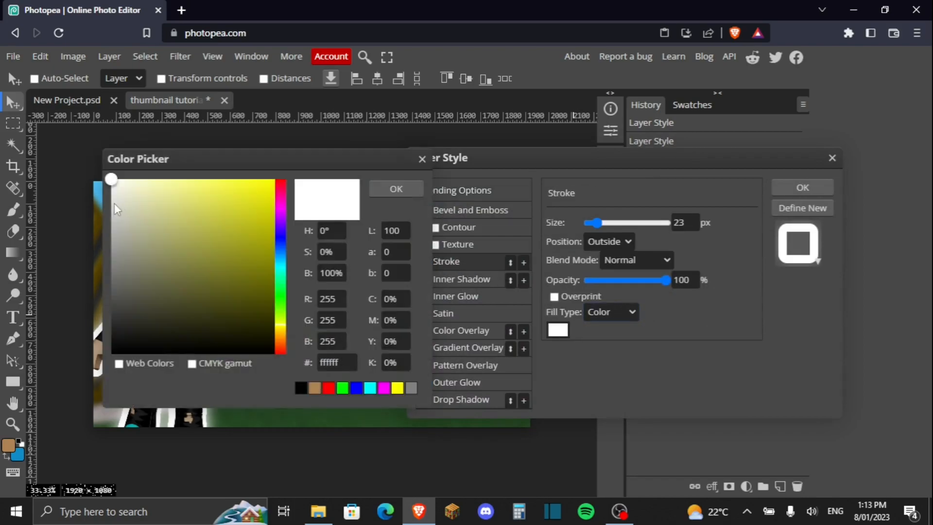
pyautogui.click(358, 388)
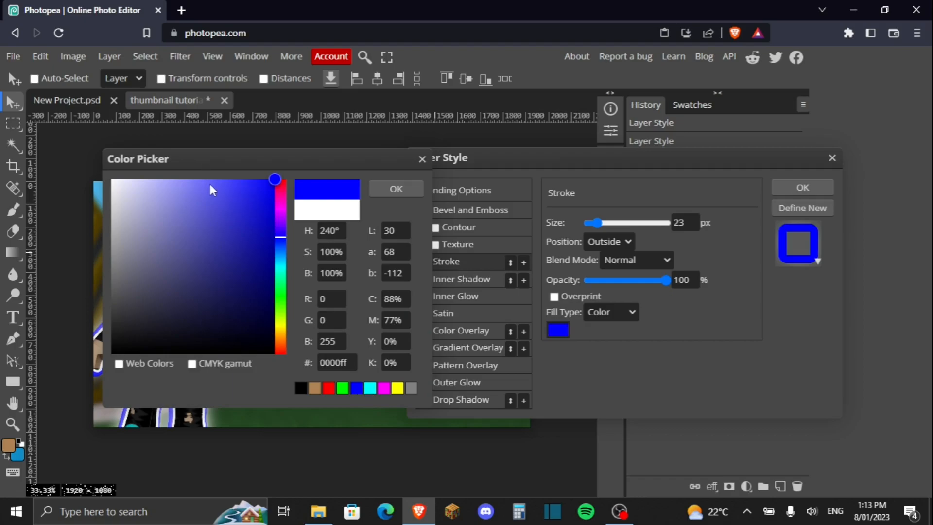
pyautogui.moveTo(215, 189)
pyautogui.mouseDown()
pyautogui.moveTo(237, 185)
pyautogui.moveTo(245, 217)
pyautogui.moveTo(219, 212)
pyautogui.mouseUp()
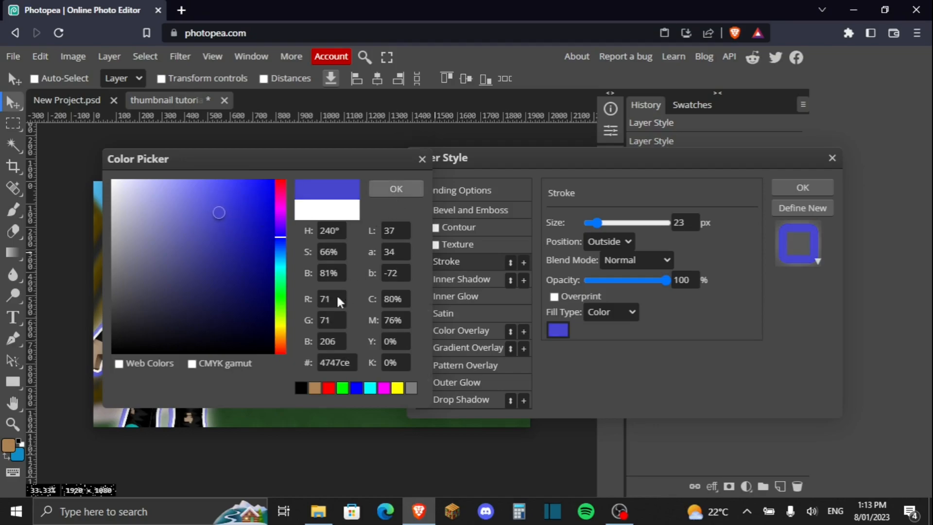
pyautogui.click(396, 188)
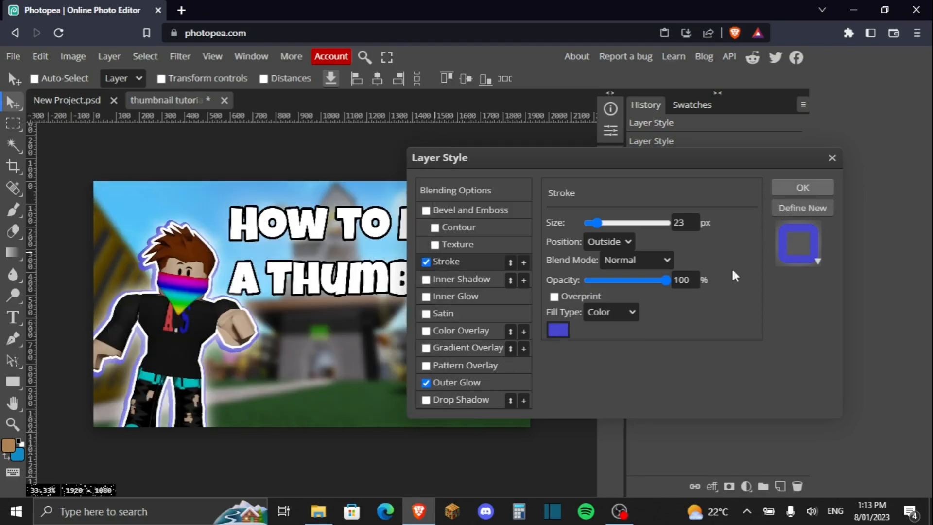
pyautogui.click(810, 188)
# - Turn off the outer glow on the original character layer, keeping its white stroke
pyautogui.doubleClick(739, 302)
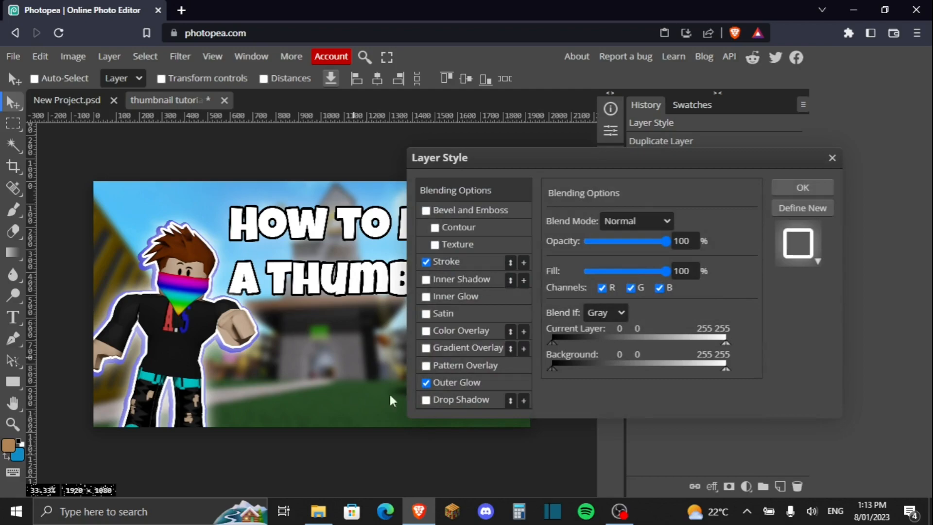
pyautogui.click(426, 382)
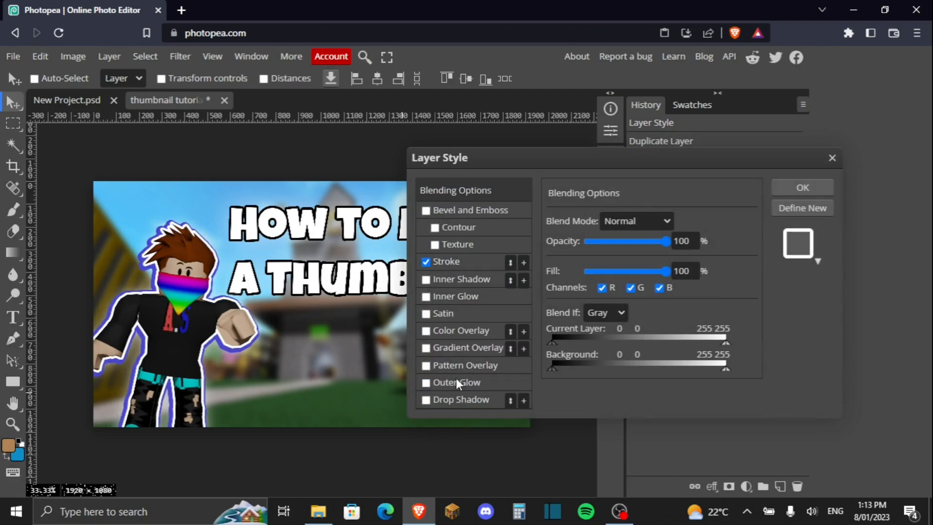
pyautogui.click(801, 188)
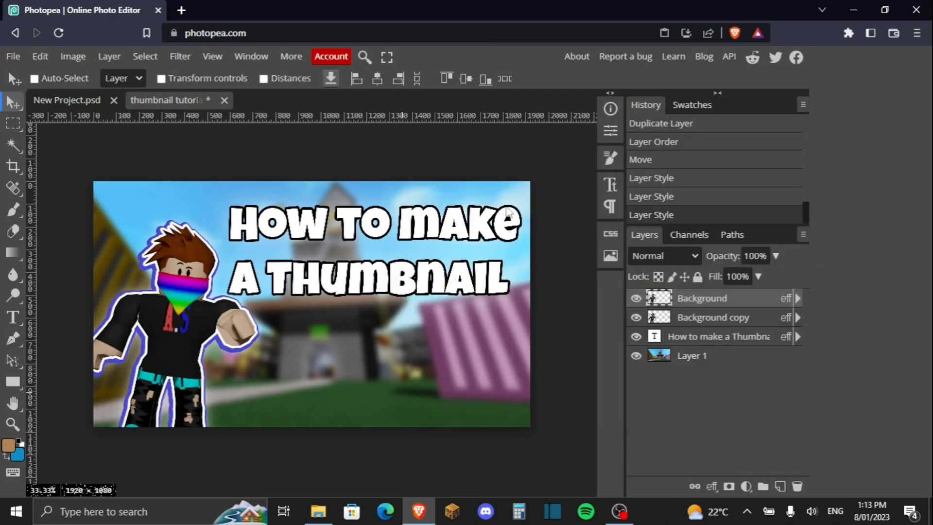
# - Increase the outer glow size of the character copy to about 100 px
pyautogui.click(767, 325)
pyautogui.doubleClick(766, 323)
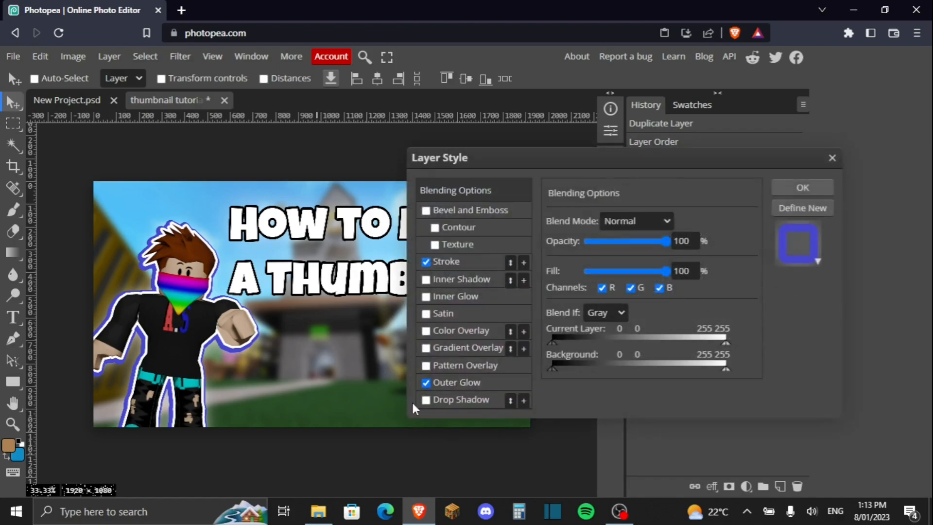
pyautogui.click(447, 384)
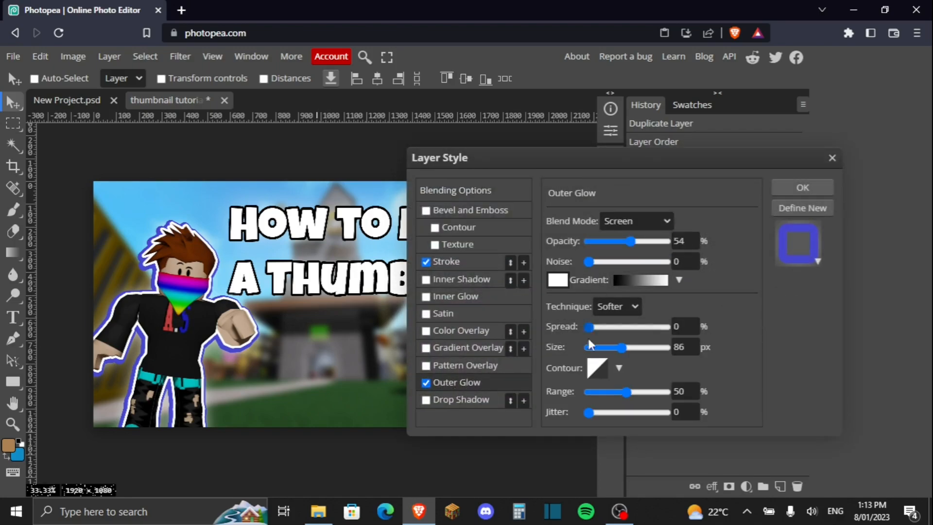
pyautogui.moveTo(622, 349)
pyautogui.mouseDown()
pyautogui.moveTo(649, 351)
pyautogui.moveTo(637, 350)
pyautogui.mouseUp()
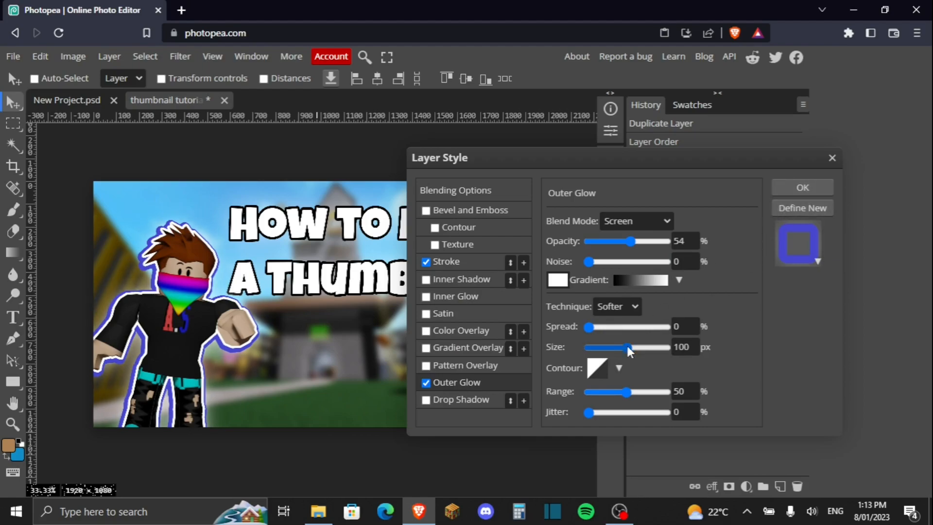
pyautogui.click(820, 192)
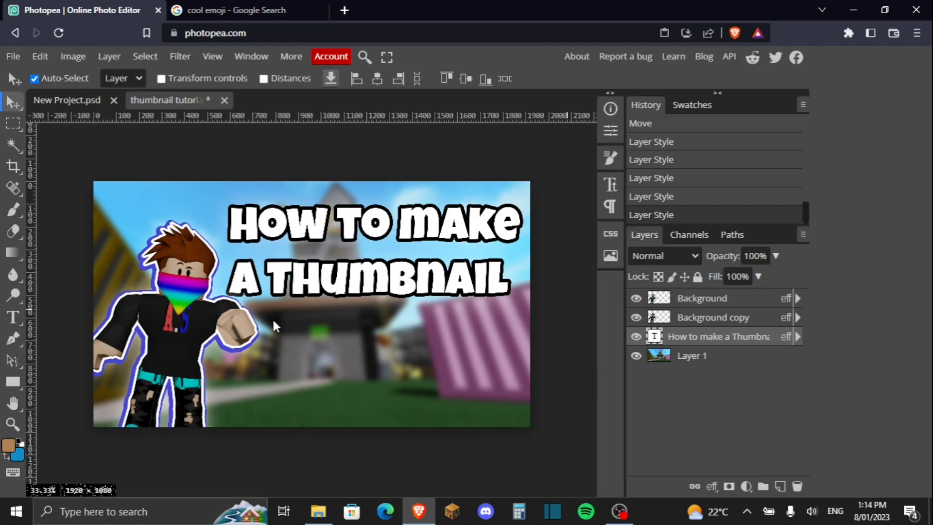
# - Close the emoji search page, paste the copied sunglasses emoji, and move it toward the thumbnail's lower-right corner
pyautogui.click(318, 10)
pyautogui.hotkey('ctrl', 'v')
pyautogui.moveTo(142, 235); pyautogui.dragTo(438, 345)
# - Resize and rotate the sunglasses emoji with Free Transform and fit it into the lower-right corner of the thumbnail
pyautogui.hotkey('ctrl', 'alt', 't')
pyautogui.moveTo(391, 294); pyautogui.dragTo(416, 296)
pyautogui.moveTo(474, 367)
pyautogui.mouseDown()
pyautogui.moveTo(443, 347)
pyautogui.moveTo(460, 362)
pyautogui.mouseUp()
pyautogui.moveTo(513, 304); pyautogui.dragTo(494, 334)
pyautogui.moveTo(464, 377); pyautogui.dragTo(280, 381)
pyautogui.moveTo(274, 349); pyautogui.dragTo(306, 353)
pyautogui.moveTo(270, 379); pyautogui.dragTo(454, 377)
pyautogui.moveTo(493, 335); pyautogui.dragTo(449, 323)
pyautogui.moveTo(450, 384); pyautogui.dragTo(490, 372)
# - Give the emoji a white outside stroke and an outer glow, and move it fully inside the canvas
pyautogui.doubleClick(716, 337)
pyautogui.click(467, 264)
pyautogui.click(558, 330)
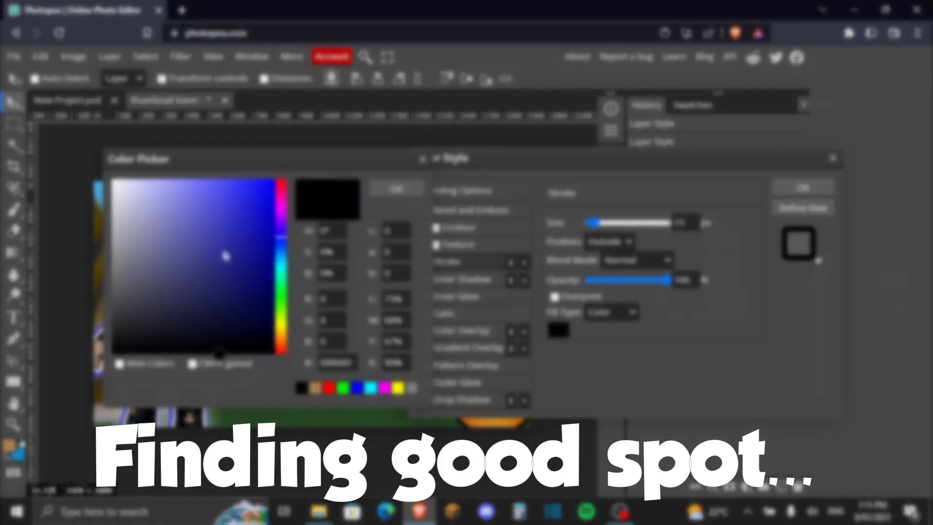
pyautogui.click(114, 181)
pyautogui.click(396, 188)
pyautogui.click(427, 383)
pyautogui.click(803, 184)
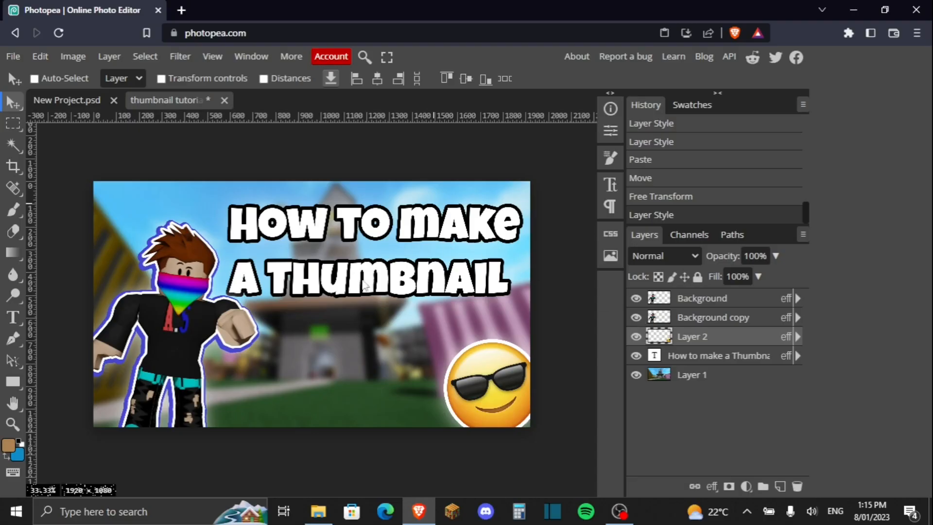
pyautogui.moveTo(501, 382)
pyautogui.mouseDown()
pyautogui.moveTo(477, 377)
pyautogui.moveTo(487, 373)
pyautogui.mouseUp()
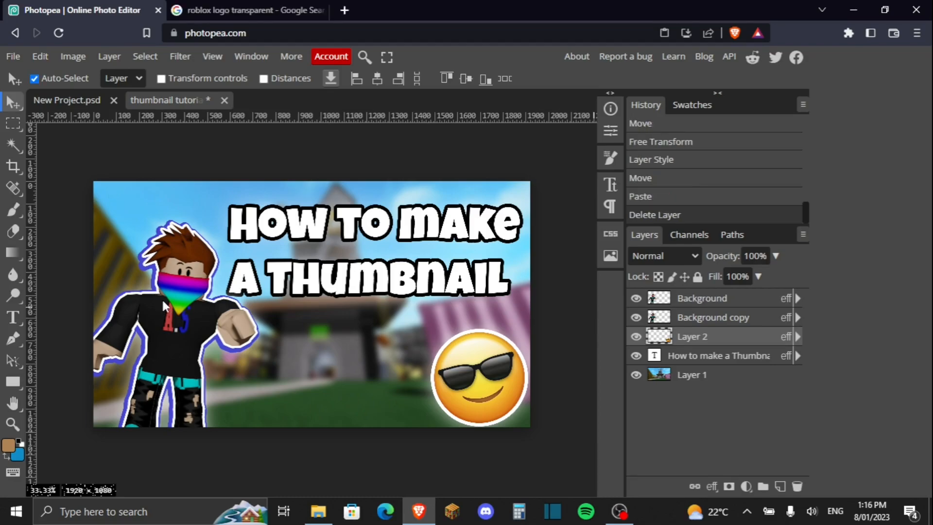
# - Paste the copied Roblox logo into the thumbnail and reposition it in the lower-right corner
pyautogui.hotkey('ctrl', 'v')
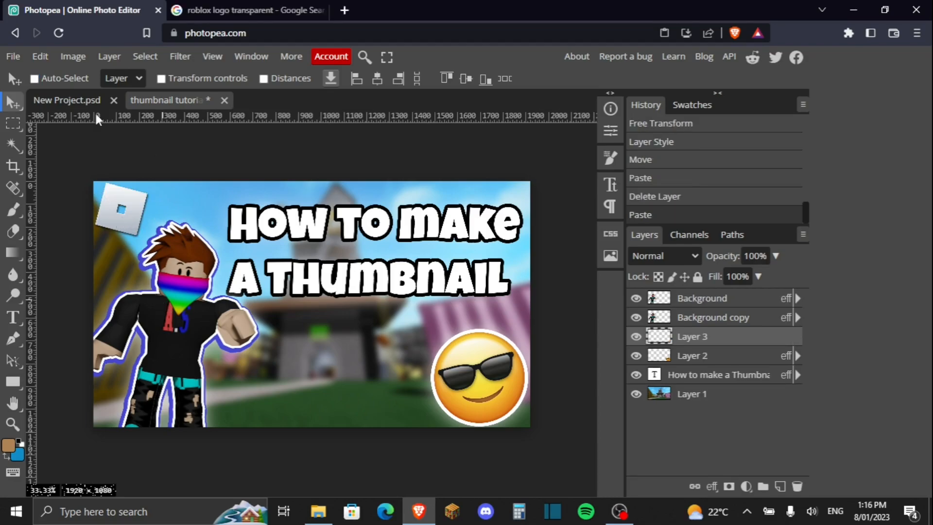
pyautogui.moveTo(115, 224); pyautogui.dragTo(53, 437)
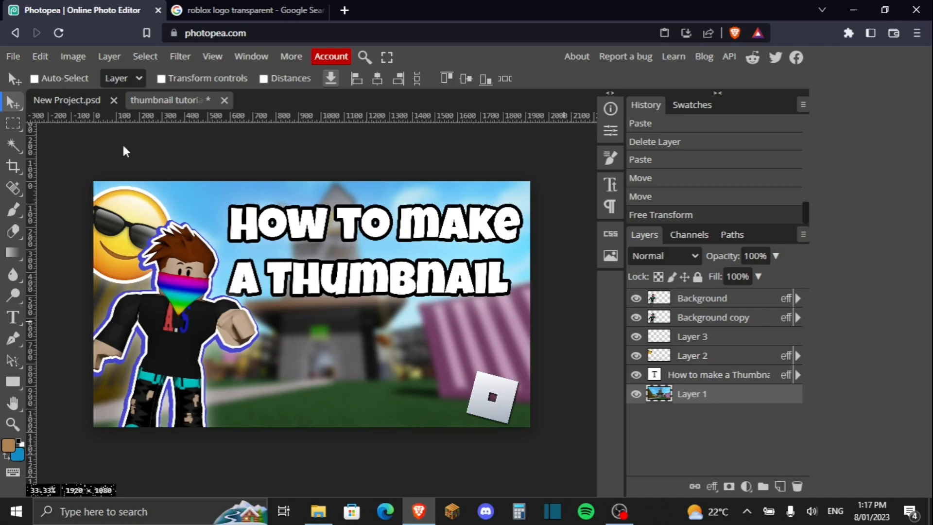
# - Export the finished thumbnail as a PNG image
pyautogui.click(19, 57)
pyautogui.moveTo(54, 257)
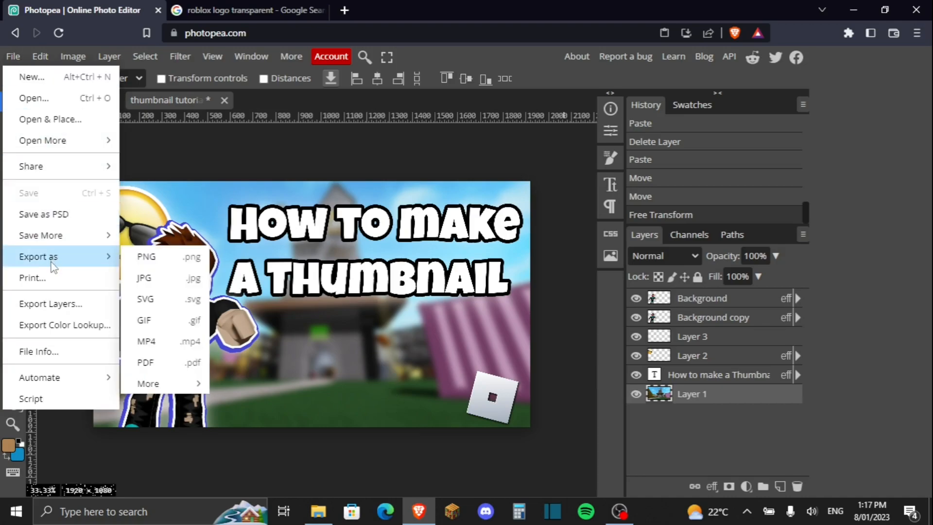
pyautogui.click(171, 262)
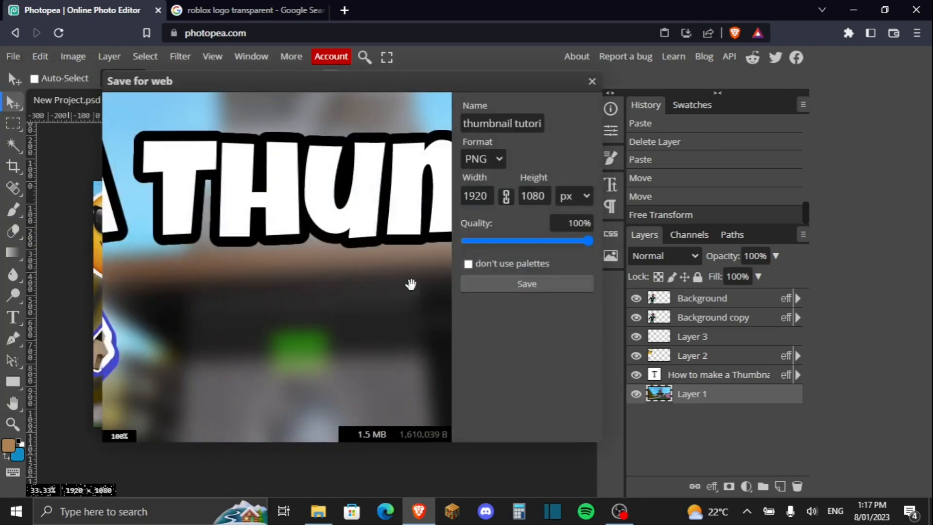
pyautogui.click(508, 284)
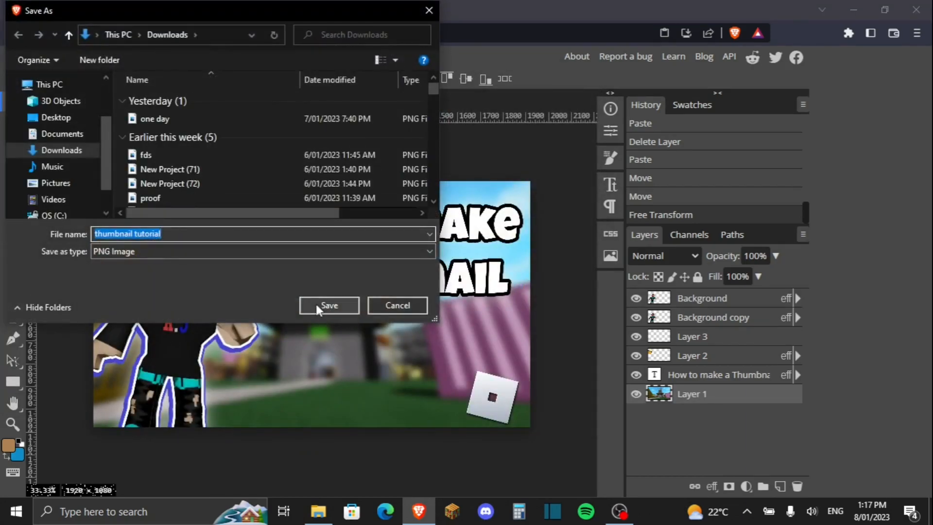
# - Choose the Youtube images folder on the Desktop as the save location
pyautogui.click(19, 116)
pyautogui.scroll(-1, 32, 182)
pyautogui.scroll(2, 53, 172)
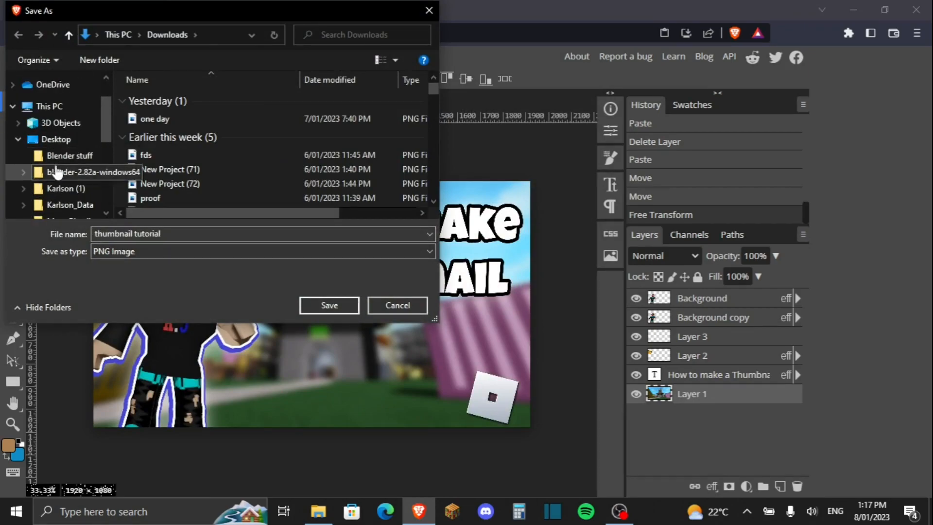
pyautogui.scroll(-1, 56, 183)
pyautogui.moveTo(105, 142); pyautogui.dragTo(106, 179)
pyautogui.click(70, 128)
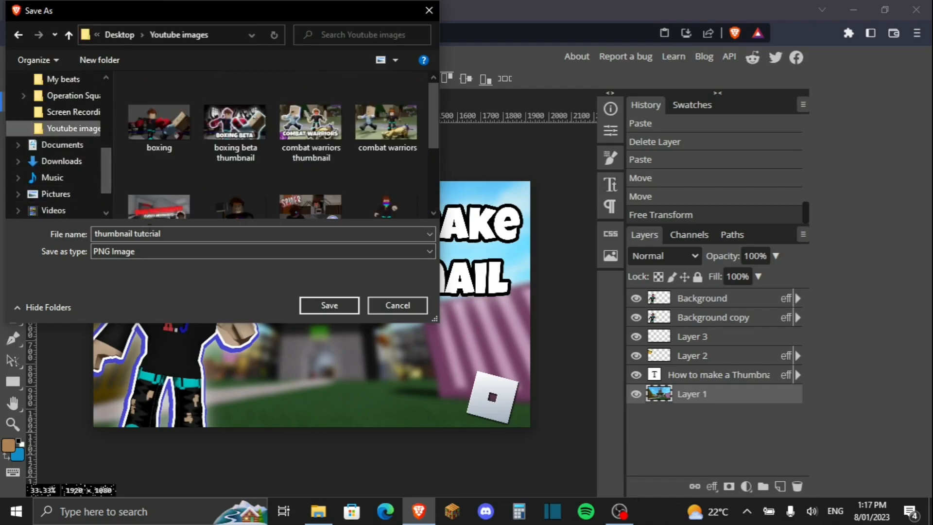
# - Name the exported file "thumbnail tutorial done" and save it
pyautogui.click(203, 235)
pyautogui.click(206, 235)
pyautogui.doubleClick(205, 235)
pyautogui.click(200, 235)
pyautogui.write('done')
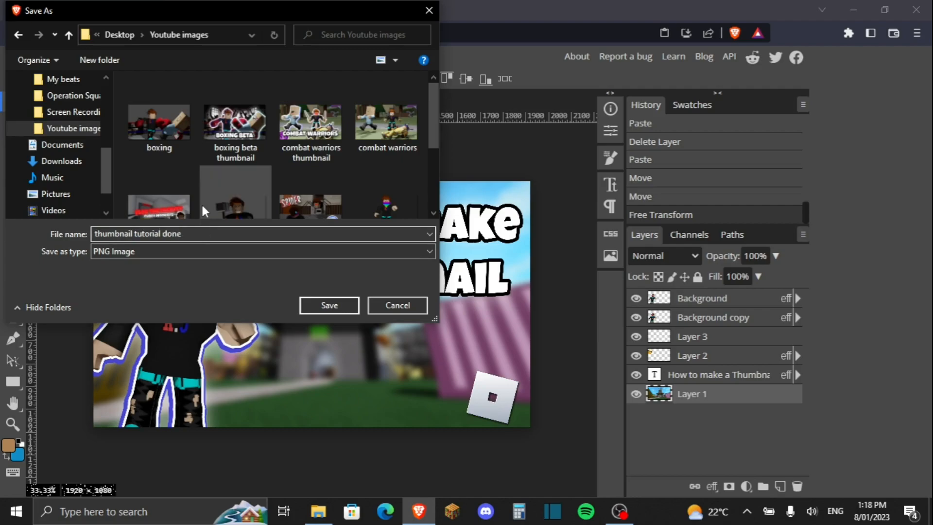
pyautogui.click(323, 306)
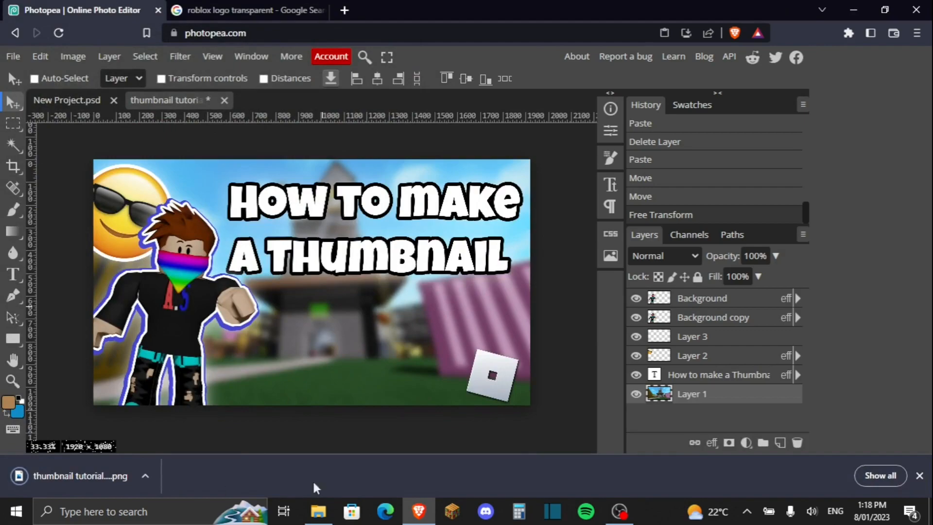
# - Open the exported thumbnail in the image viewer and check the final composition
pyautogui.click(60, 476)
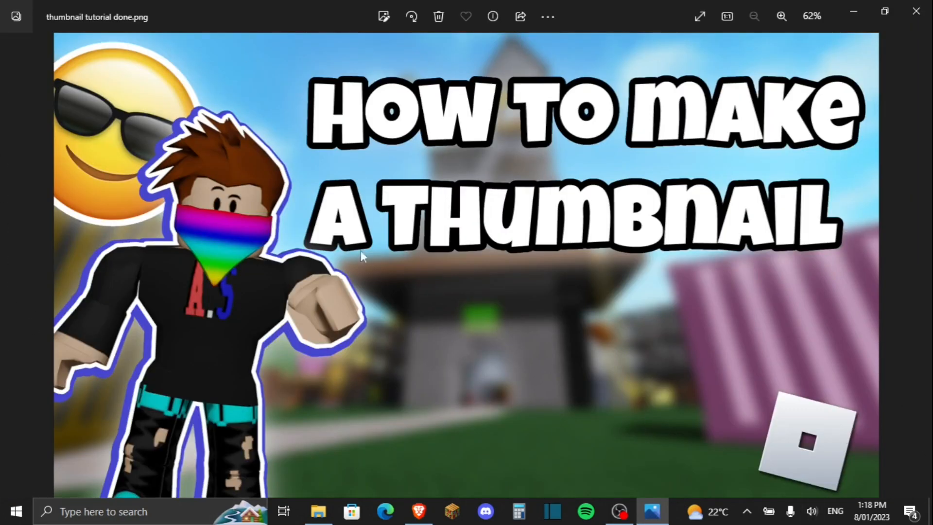
pyautogui.scroll(1, 281, 291)
pyautogui.scroll(-1, 279, 291)
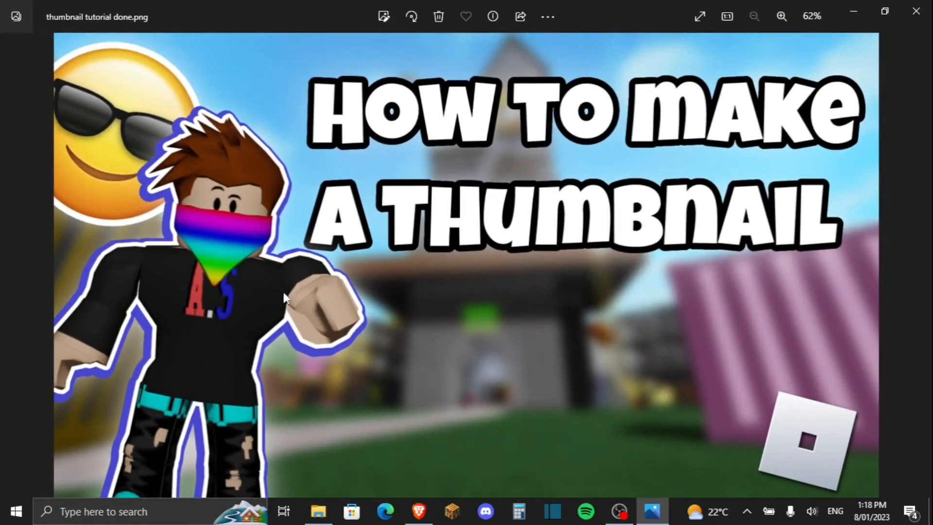